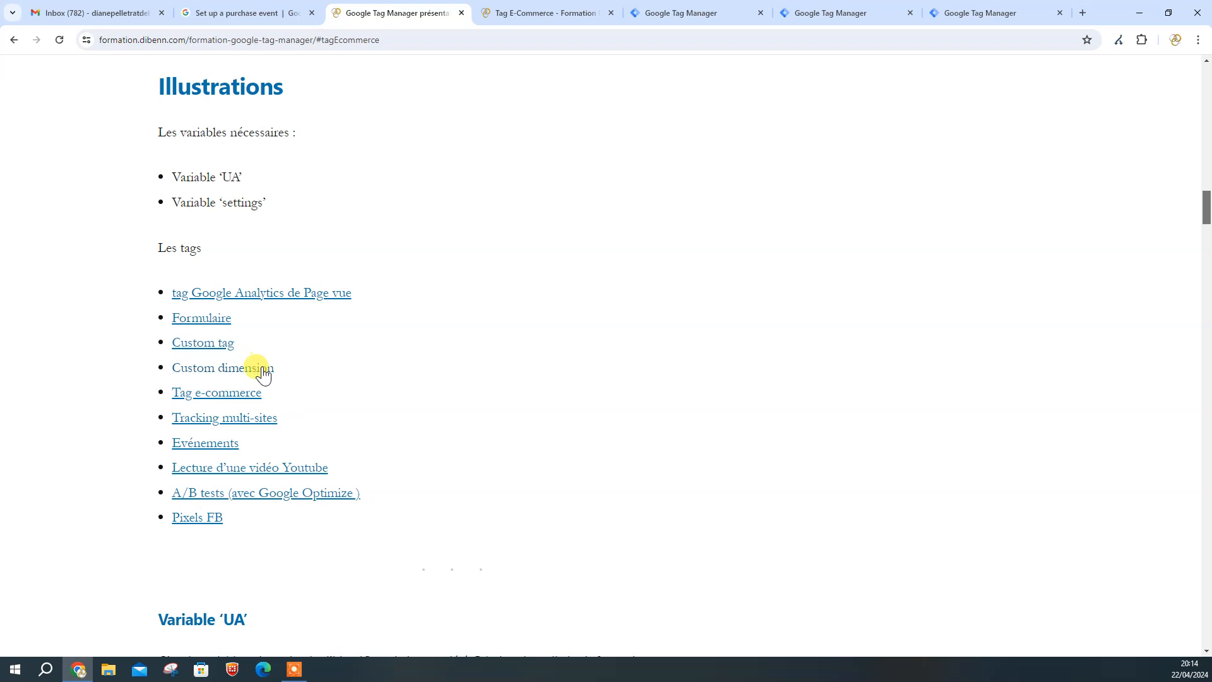
Step: Go to the training page's Tag e-commerce section and view the confirmed-purchase demo on the Tag E-Commerce exercise page
{"action": "left_click", "coordinate": [246, 393]}
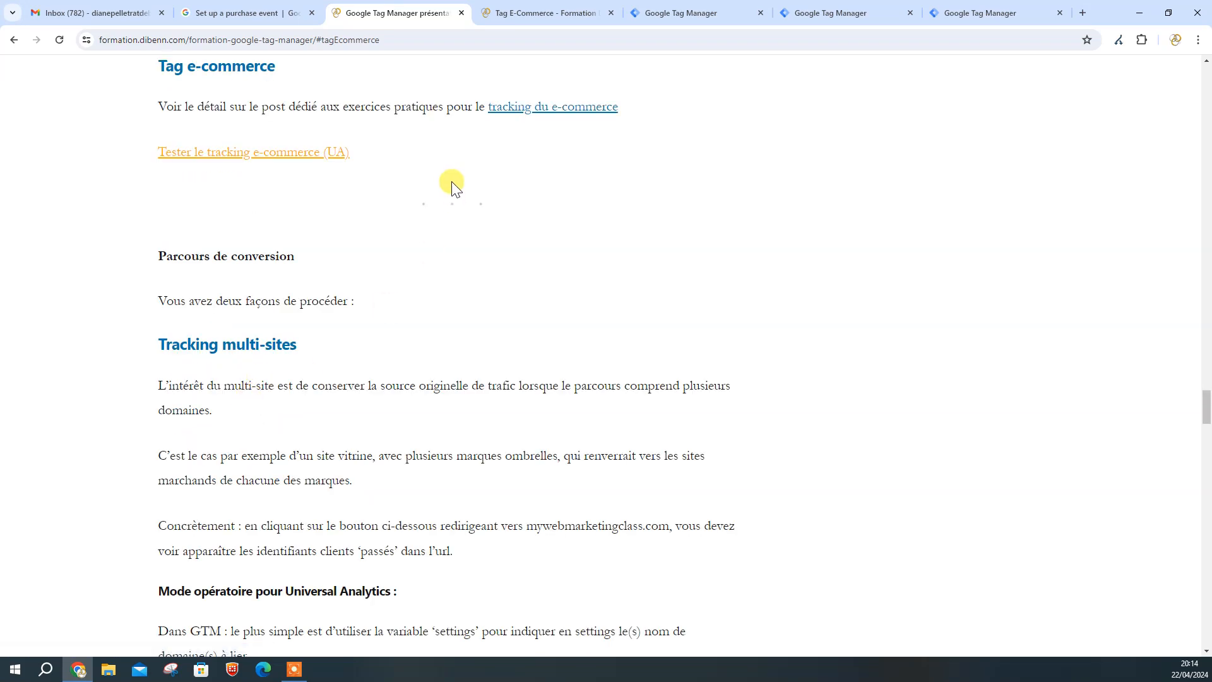
{"action": "left_click", "coordinate": [514, 14]}
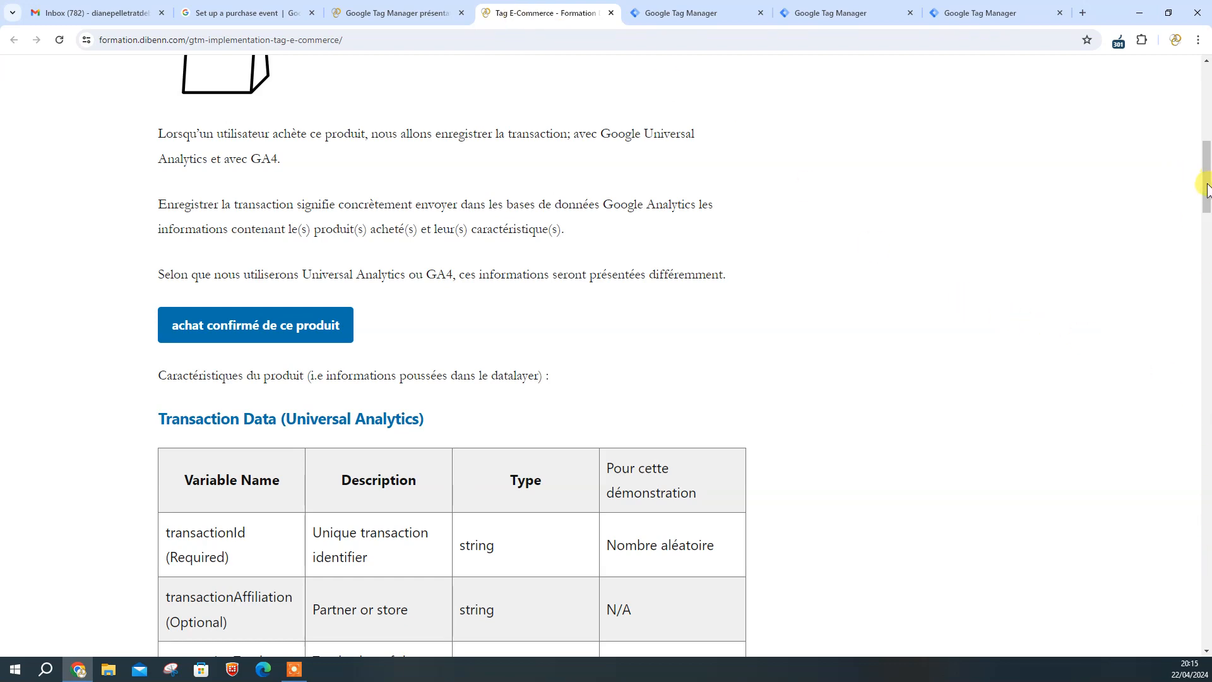
{"action": "mouse_move", "coordinate": [1206, 188]}
{"action": "left_mouse_down"}
{"action": "mouse_move", "coordinate": [1206, 158]}
{"action": "mouse_move", "coordinate": [1206, 179]}
{"action": "left_mouse_up"}
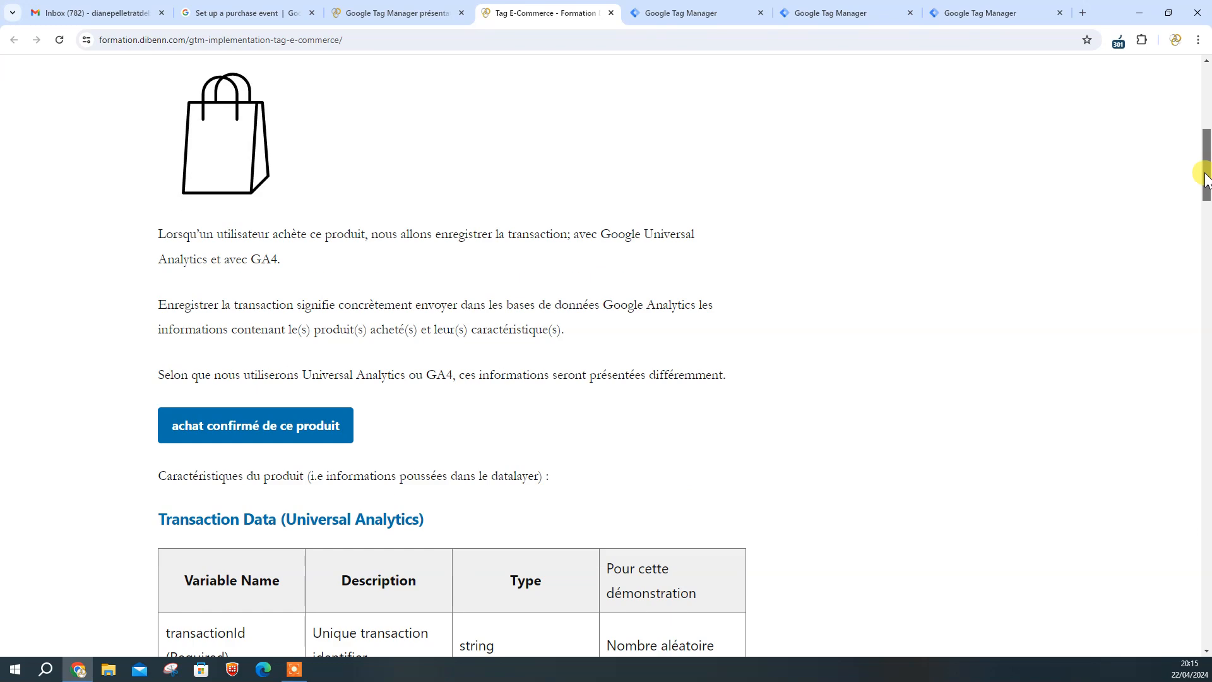
Step: Switch to Google's "Set up a purchase event" guide and examine its purchase event code samples for the website and the button
{"action": "left_click", "coordinate": [246, 14]}
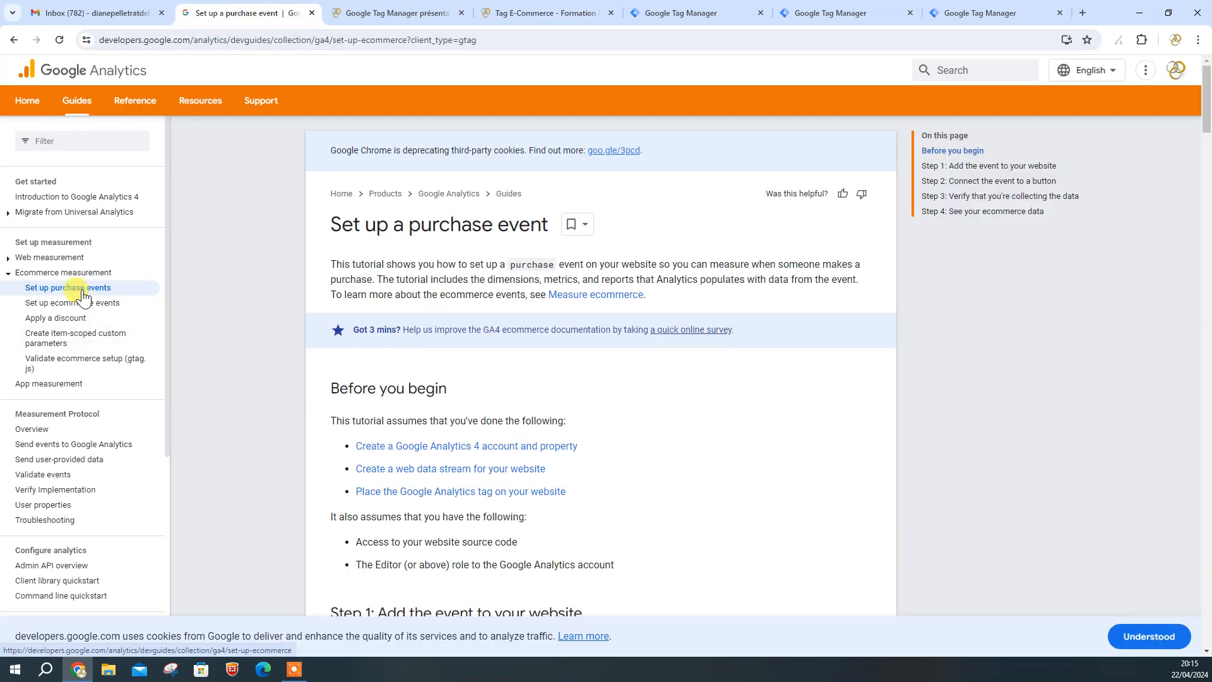
{"action": "scroll", "coordinate": [407, 413], "scroll_direction": "down", "scroll_amount": 5}
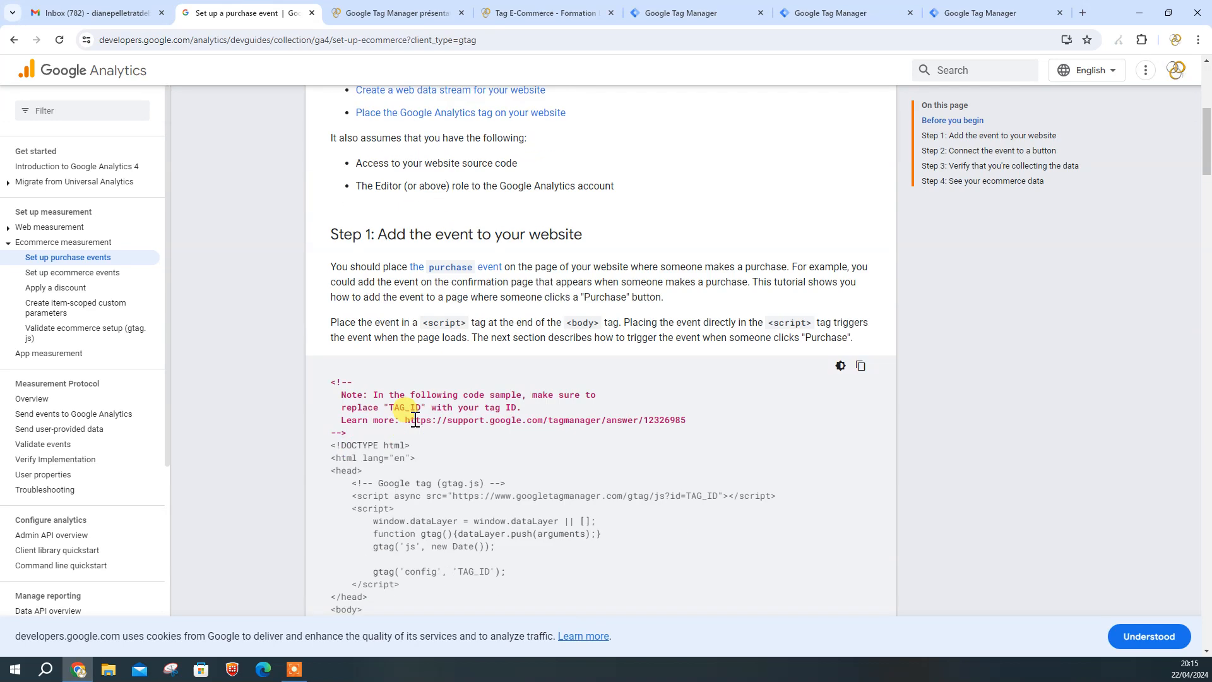
{"action": "scroll", "coordinate": [415, 420], "scroll_direction": "down", "scroll_amount": 8}
{"action": "scroll", "coordinate": [415, 417], "scroll_direction": "up", "scroll_amount": 15}
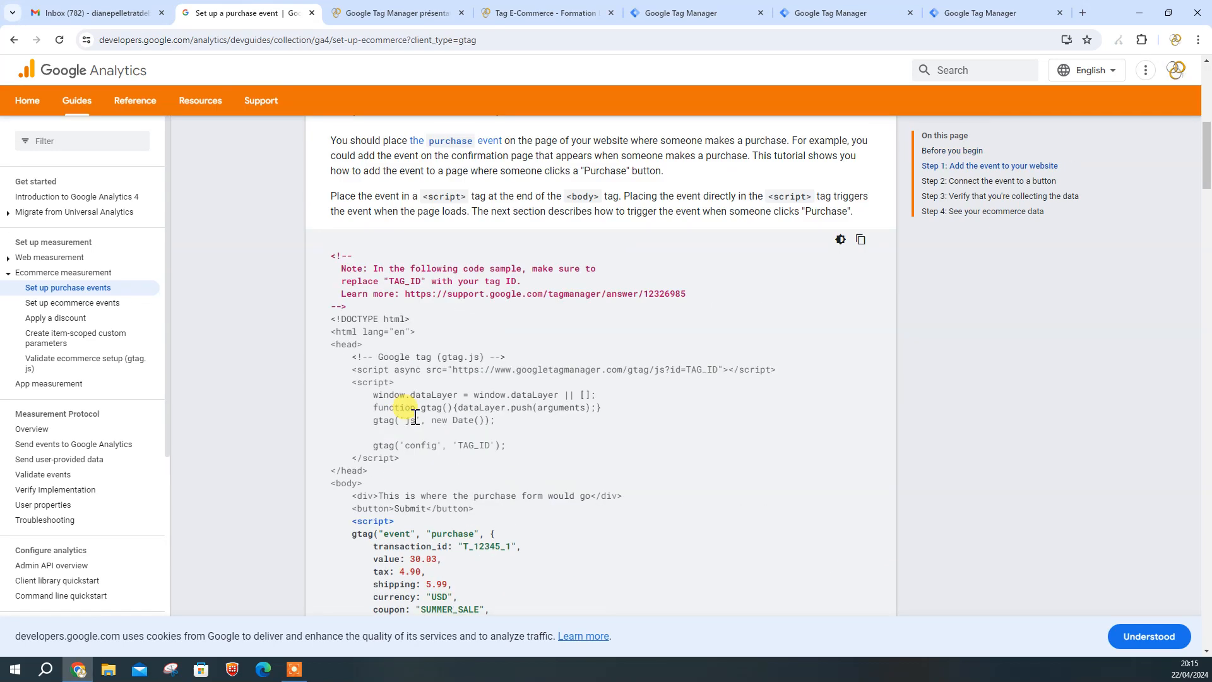
{"action": "scroll", "coordinate": [417, 418], "scroll_direction": "up", "scroll_amount": 1}
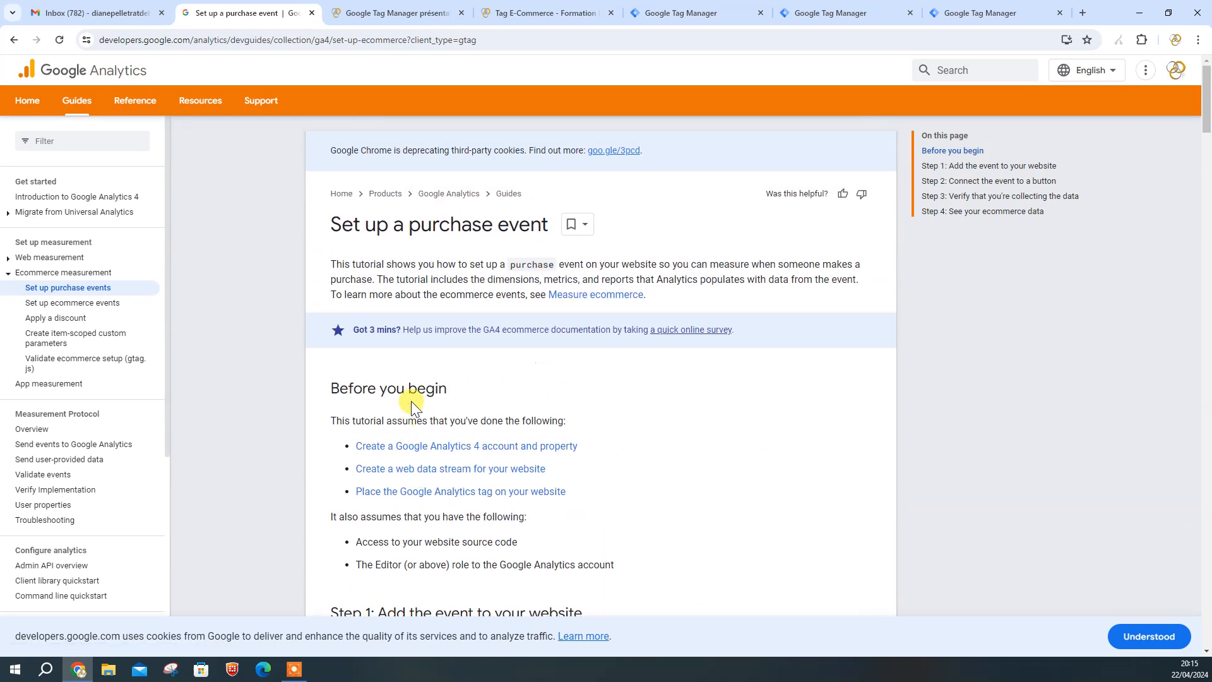
{"action": "scroll", "coordinate": [561, 437], "scroll_direction": "down", "scroll_amount": 15}
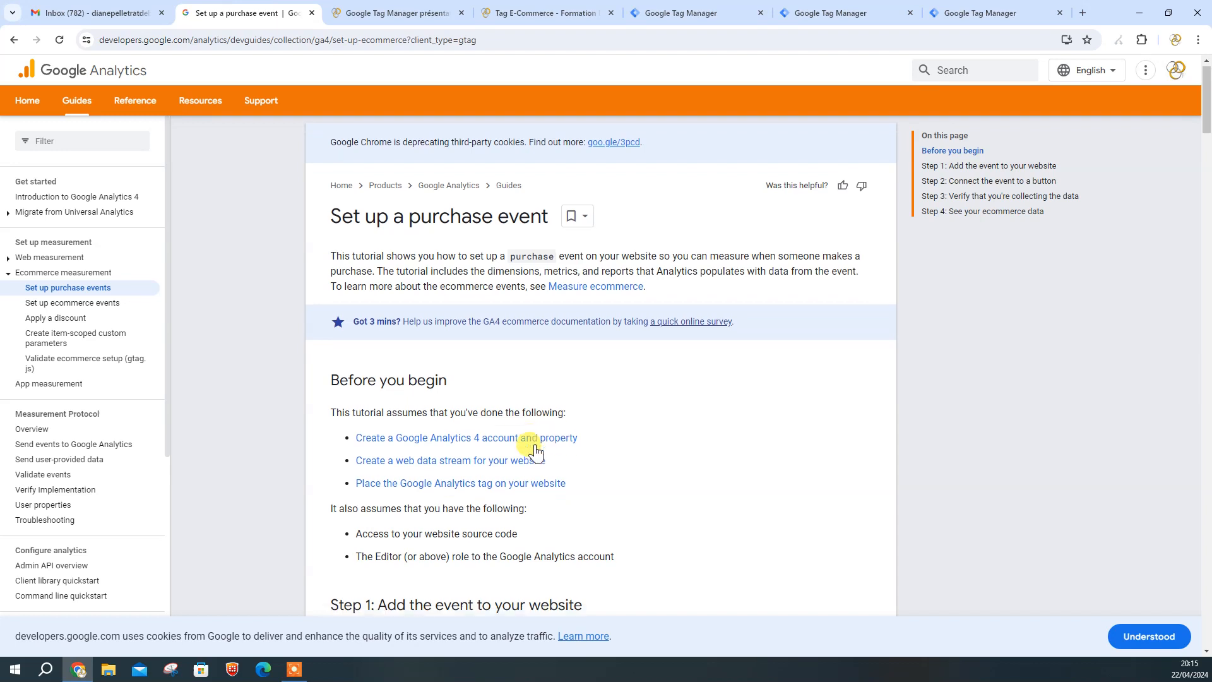
{"action": "scroll", "coordinate": [516, 450], "scroll_direction": "down", "scroll_amount": 5}
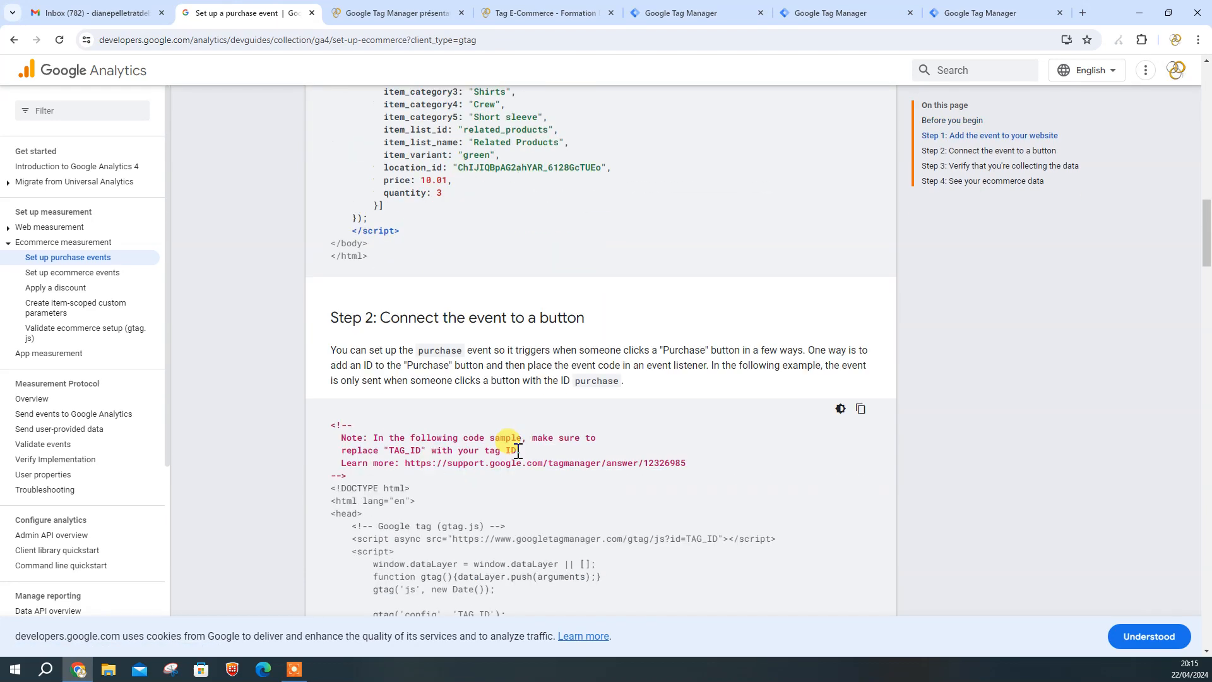
{"action": "scroll", "coordinate": [517, 449], "scroll_direction": "up", "scroll_amount": 8}
{"action": "scroll", "coordinate": [516, 450], "scroll_direction": "down", "scroll_amount": 8}
{"action": "scroll", "coordinate": [517, 448], "scroll_direction": "down", "scroll_amount": 5}
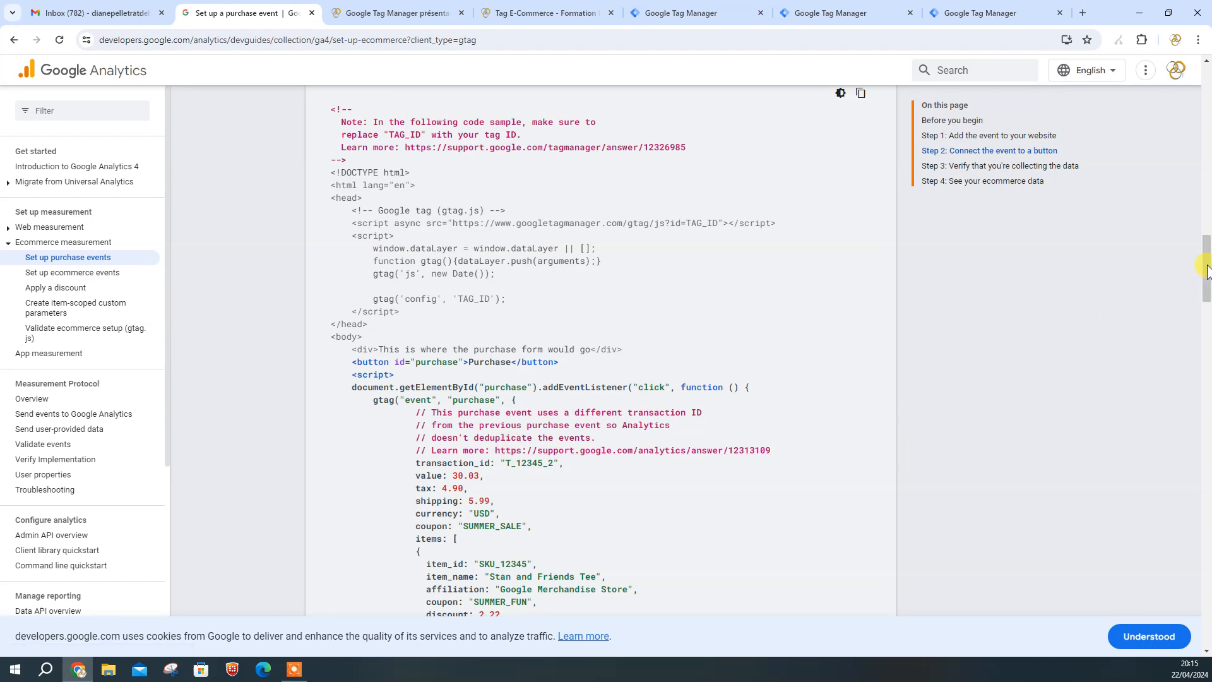
{"action": "left_click_drag", "start_coordinate": [1203, 265], "coordinate": [1175, 97]}
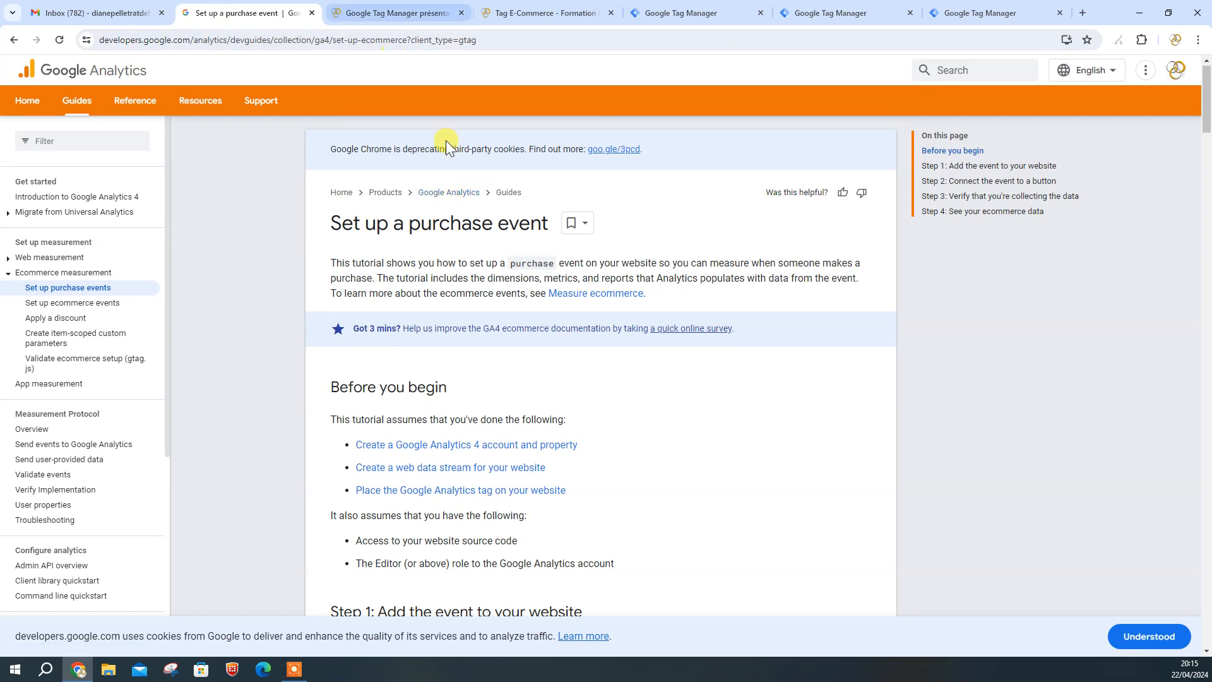
Step: Open the "Set up ecommerce events" guide under Ecommerce measurement and show its Tag Manager version
{"action": "left_click", "coordinate": [52, 275]}
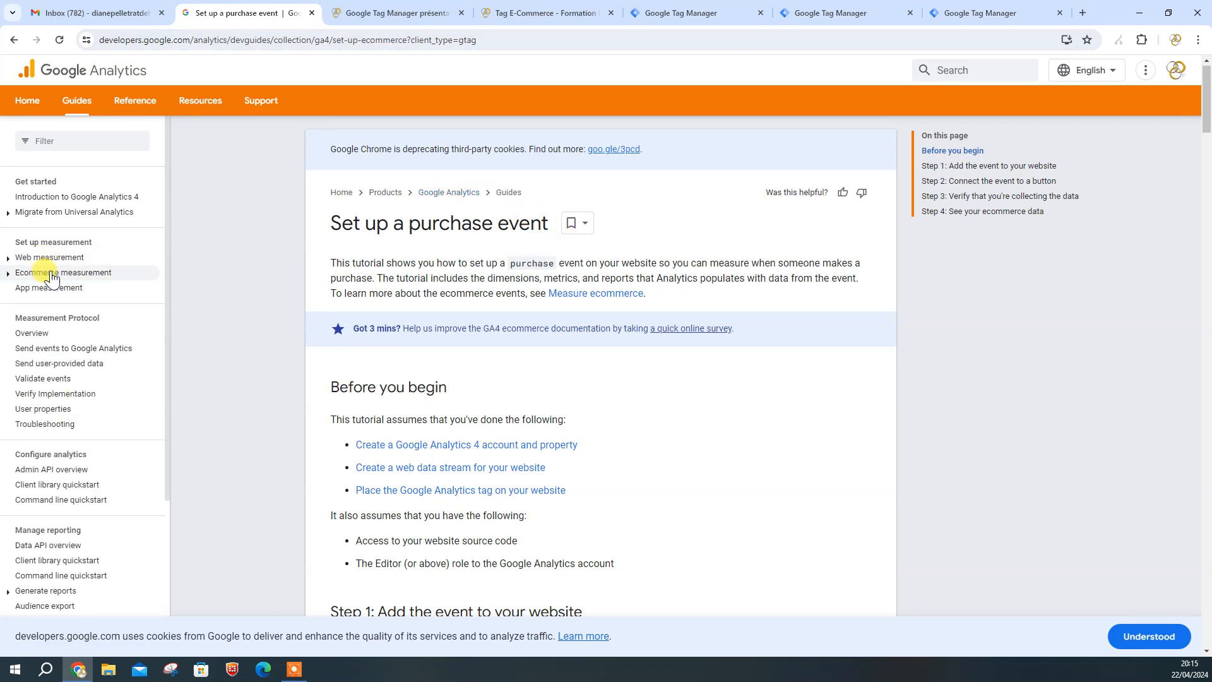
{"action": "left_click", "coordinate": [22, 277]}
{"action": "left_click", "coordinate": [39, 305]}
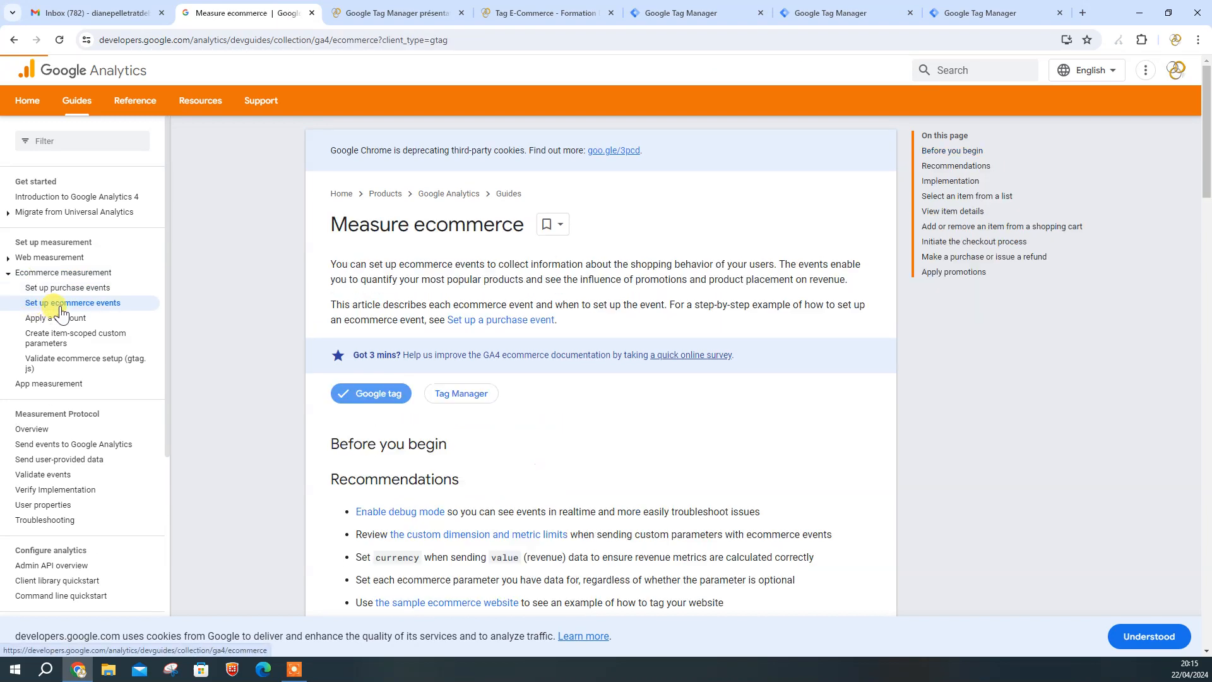
{"action": "left_click", "coordinate": [460, 393]}
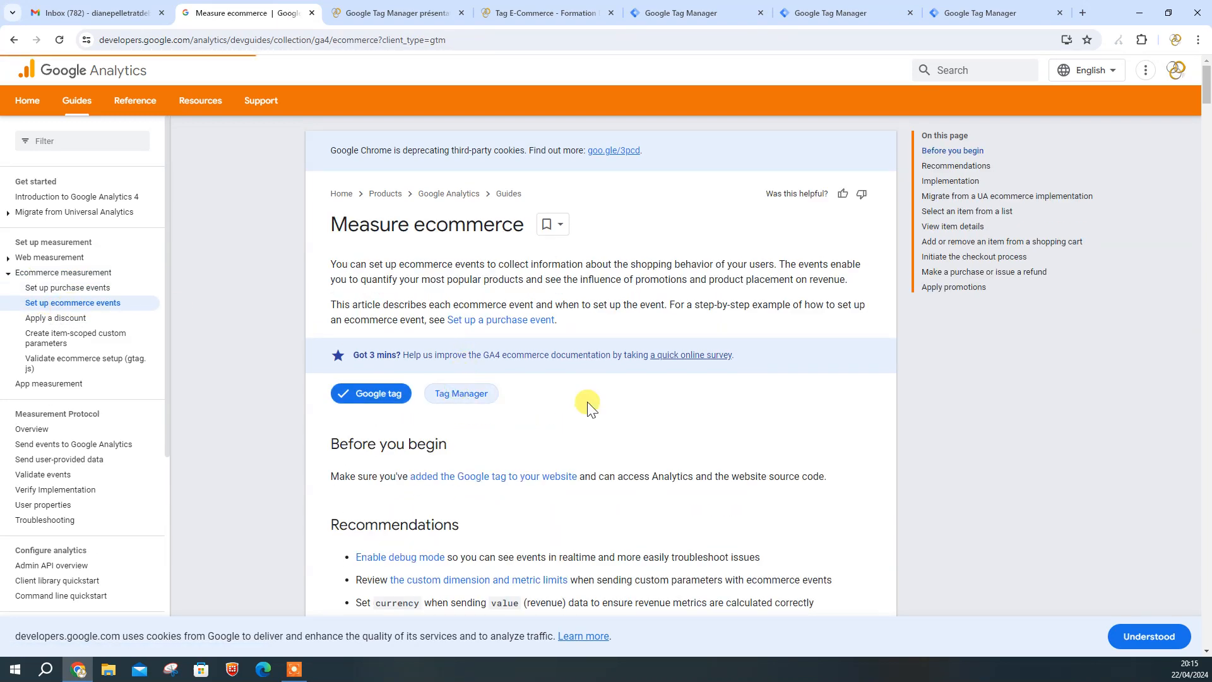
Step: Review the guide's dataLayer samples for each ecommerce event, from item lists through cart and checkout to "Make a purchase or issue a refund"
{"action": "scroll", "coordinate": [583, 410], "scroll_direction": "down", "scroll_amount": 10}
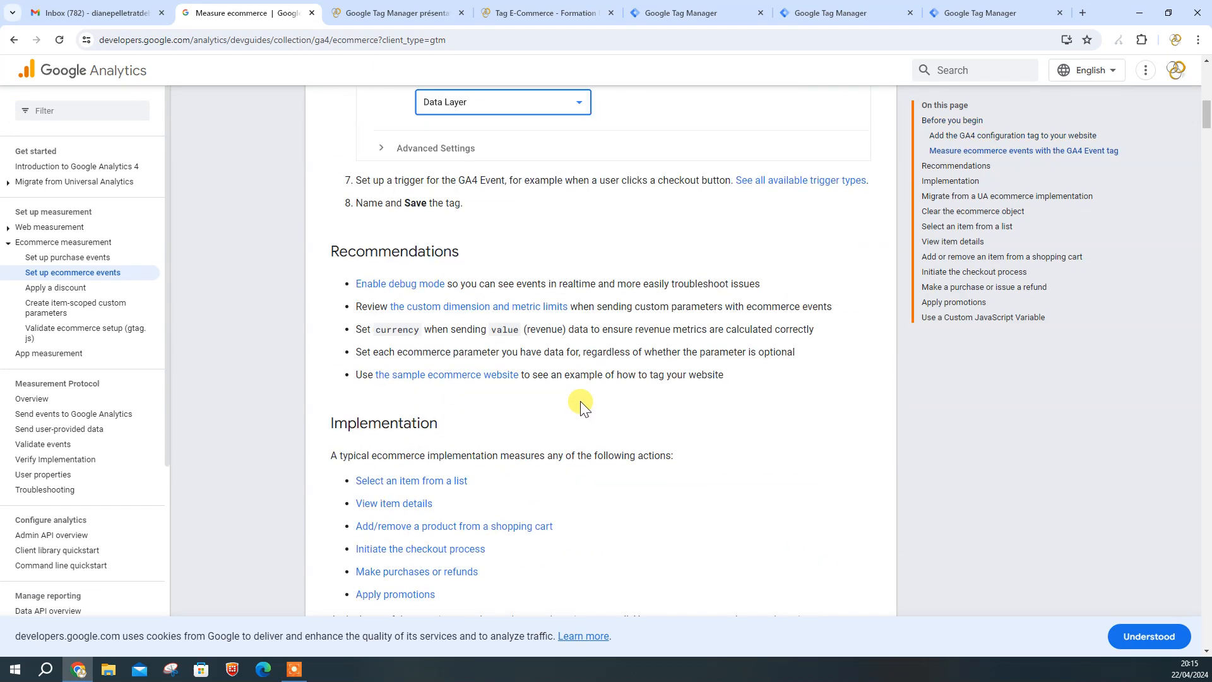
{"action": "scroll", "coordinate": [580, 404], "scroll_direction": "down", "scroll_amount": 5}
{"action": "scroll", "coordinate": [581, 401], "scroll_direction": "down", "scroll_amount": 4}
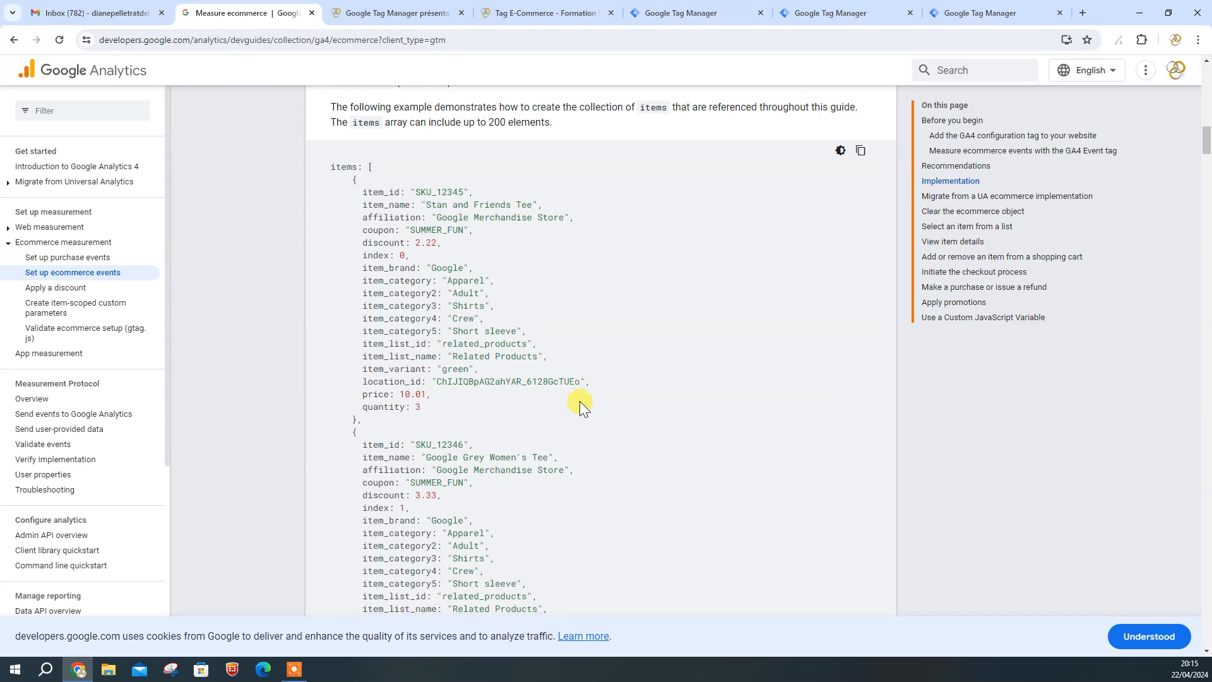
{"action": "scroll", "coordinate": [580, 404], "scroll_direction": "down", "scroll_amount": 10}
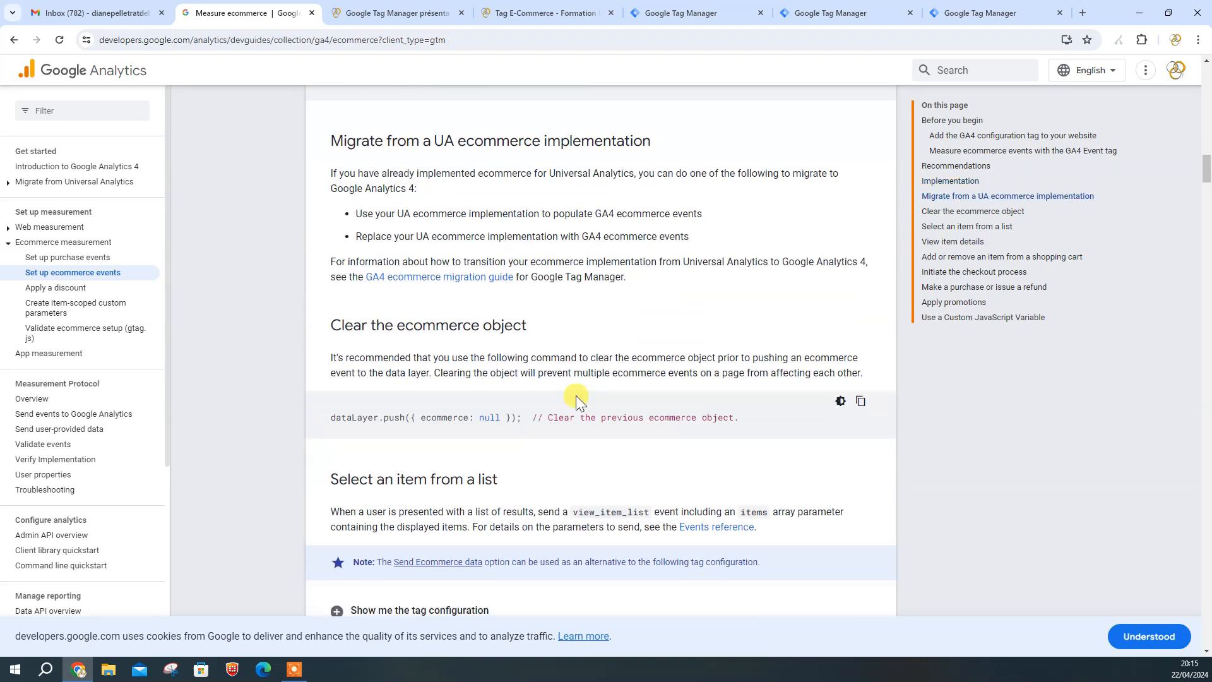
{"action": "scroll", "coordinate": [575, 397], "scroll_direction": "down", "scroll_amount": 4}
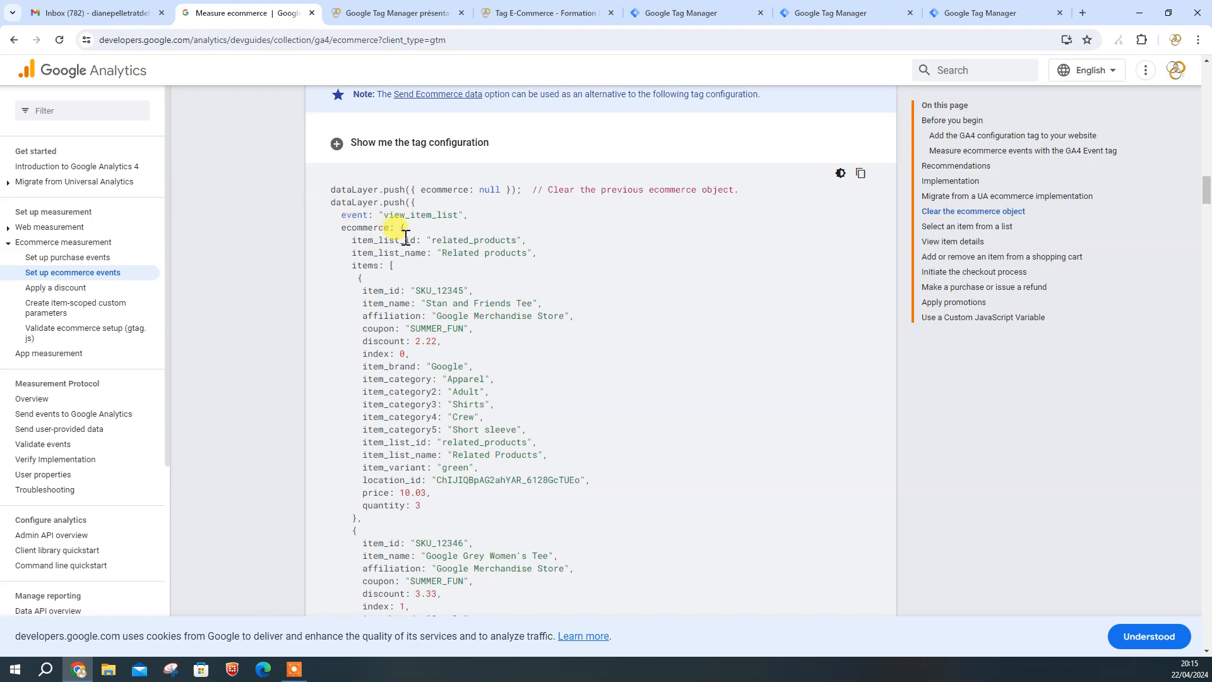
{"action": "scroll", "coordinate": [506, 383], "scroll_direction": "down", "scroll_amount": 10}
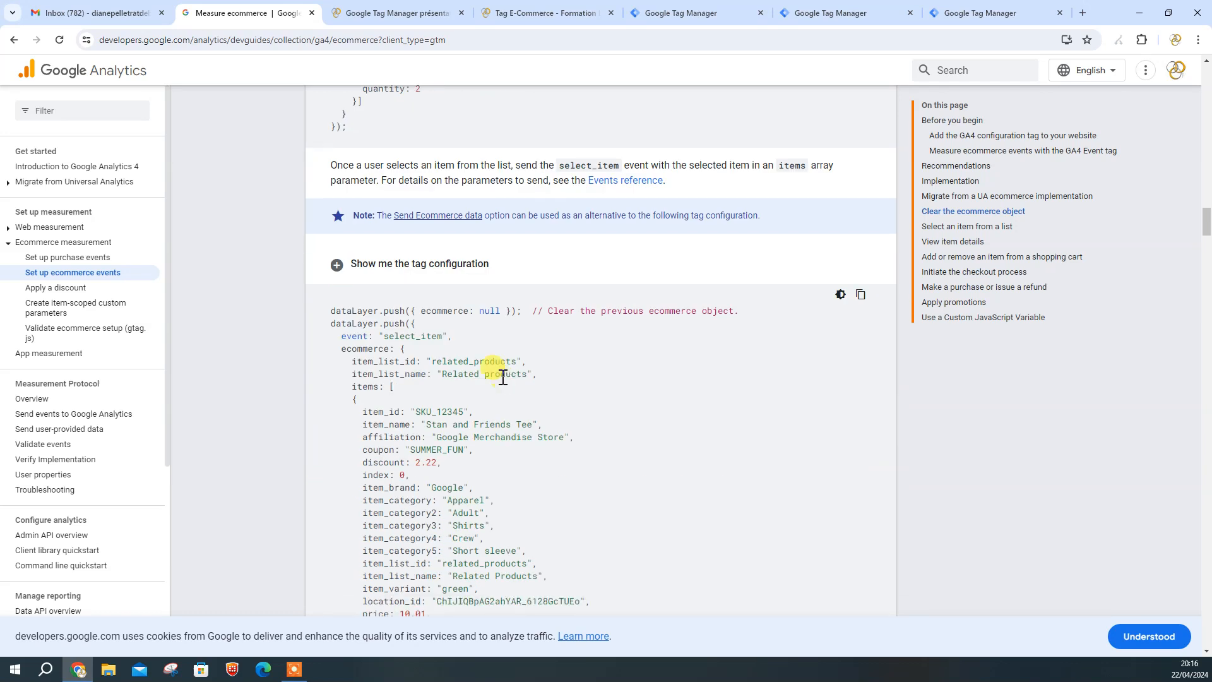
{"action": "scroll", "coordinate": [502, 378], "scroll_direction": "down", "scroll_amount": 2}
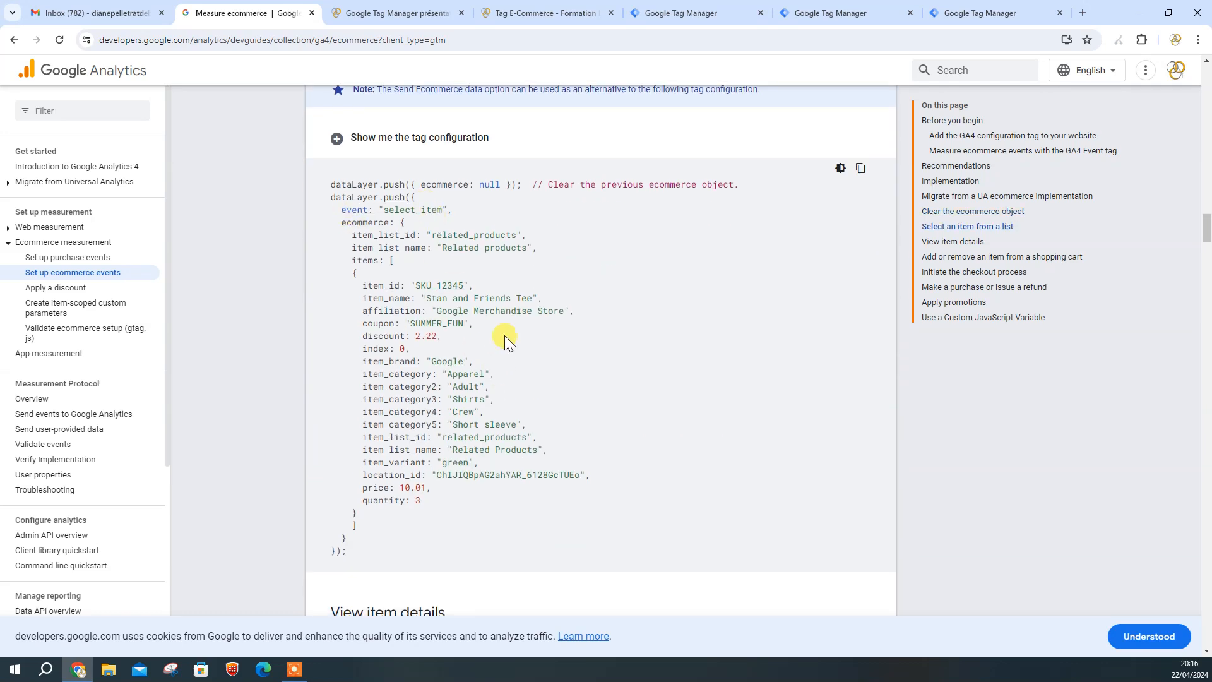
{"action": "scroll", "coordinate": [482, 392], "scroll_direction": "down", "scroll_amount": 9}
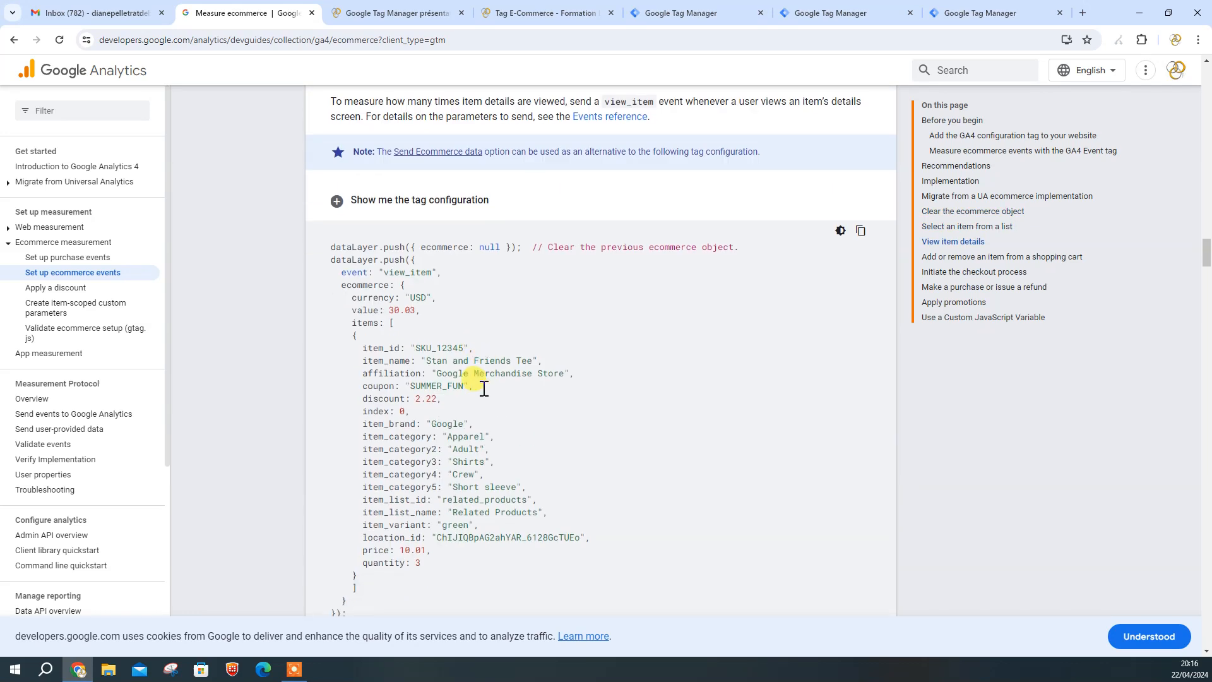
{"action": "scroll", "coordinate": [484, 388], "scroll_direction": "down", "scroll_amount": 16}
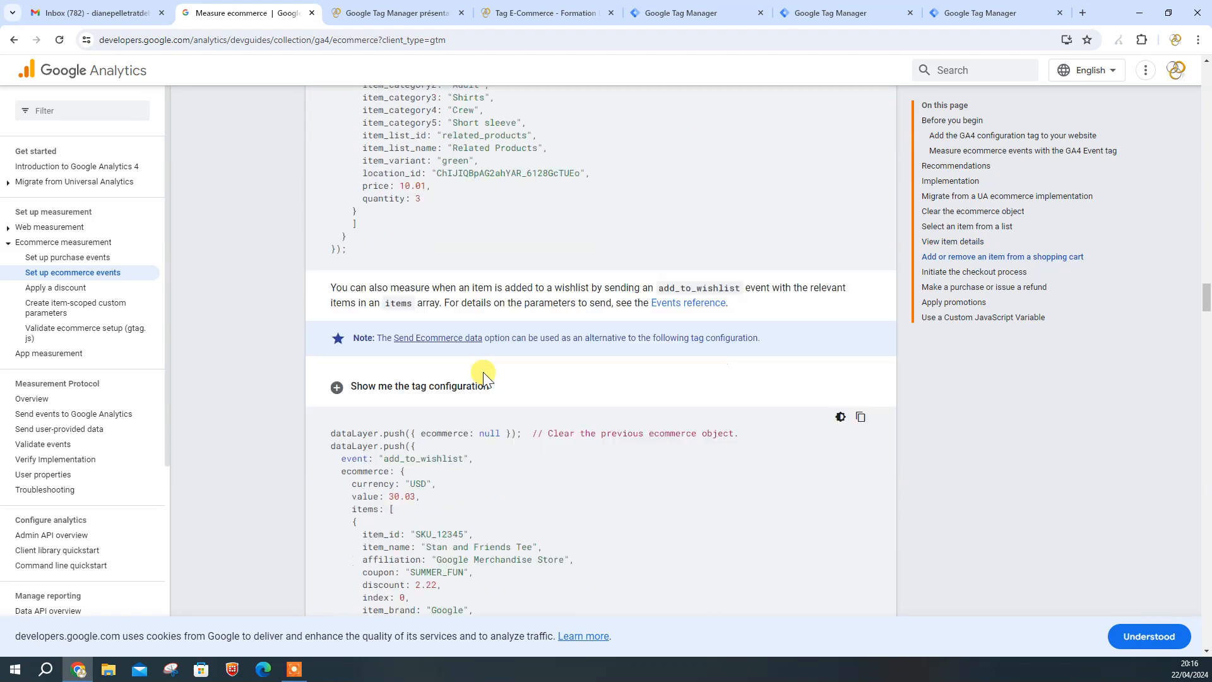
{"action": "scroll", "coordinate": [483, 373], "scroll_direction": "down", "scroll_amount": 14}
{"action": "scroll", "coordinate": [484, 370], "scroll_direction": "down", "scroll_amount": 8}
{"action": "scroll", "coordinate": [491, 301], "scroll_direction": "down", "scroll_amount": 11}
{"action": "scroll", "coordinate": [491, 302], "scroll_direction": "down", "scroll_amount": 15}
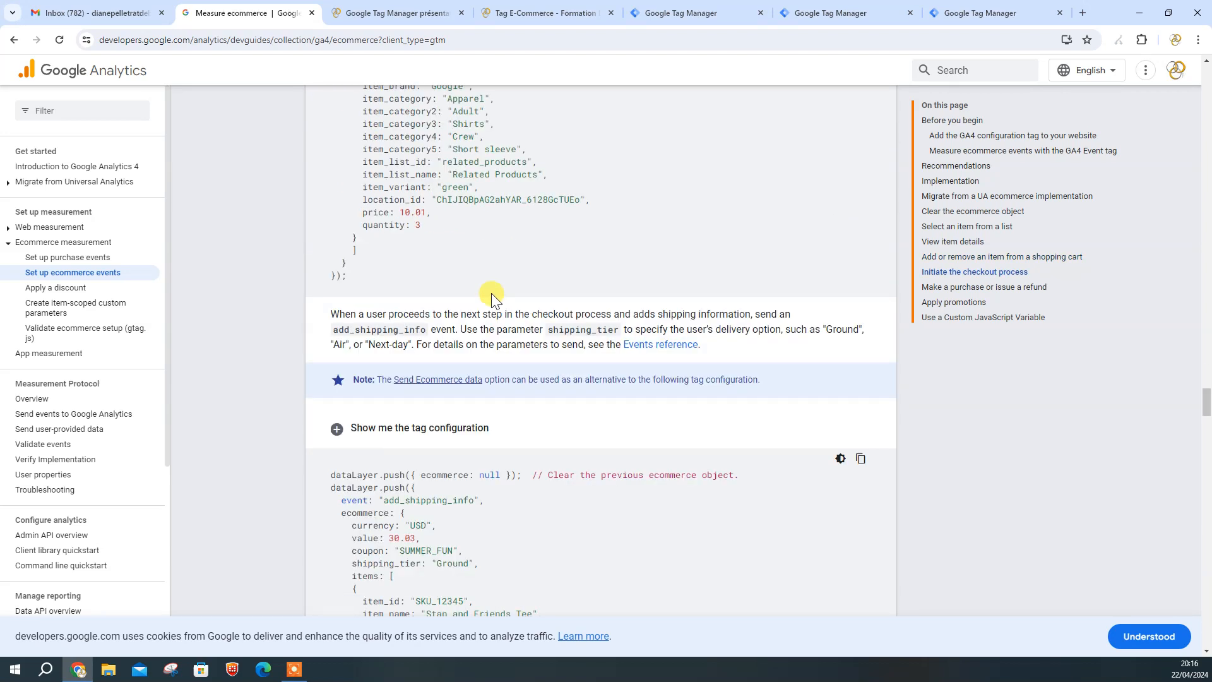
{"action": "scroll", "coordinate": [491, 291], "scroll_direction": "down", "scroll_amount": 13}
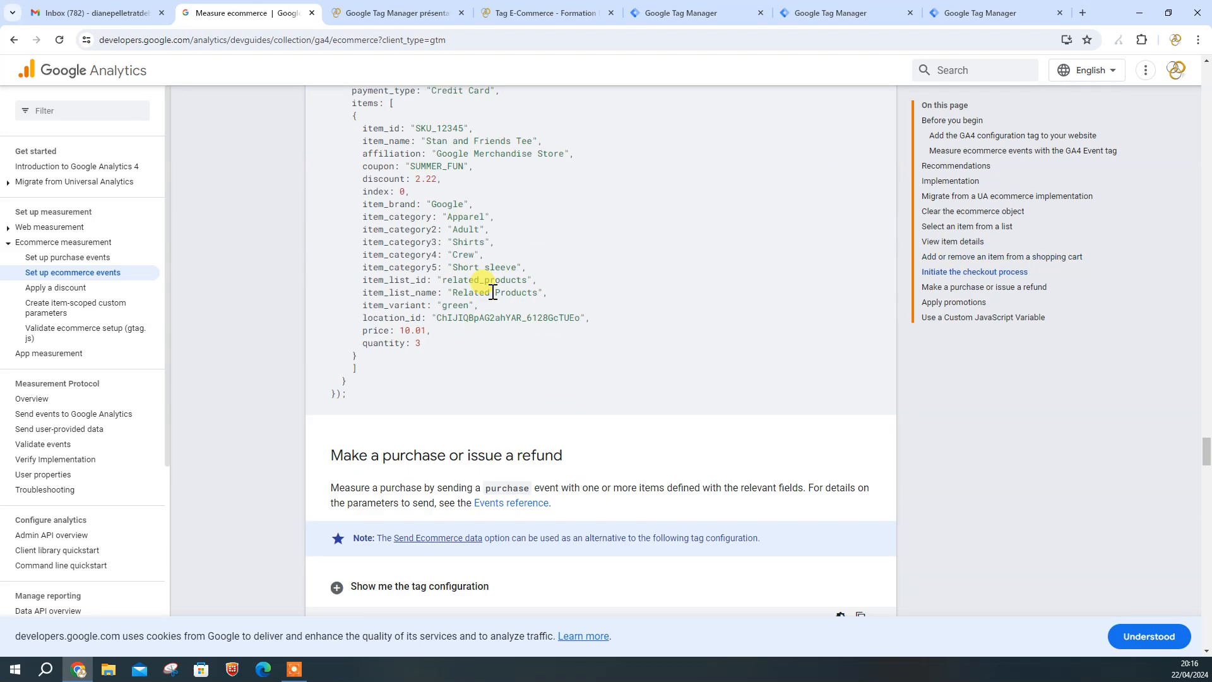
{"action": "scroll", "coordinate": [494, 285], "scroll_direction": "up", "scroll_amount": 1}
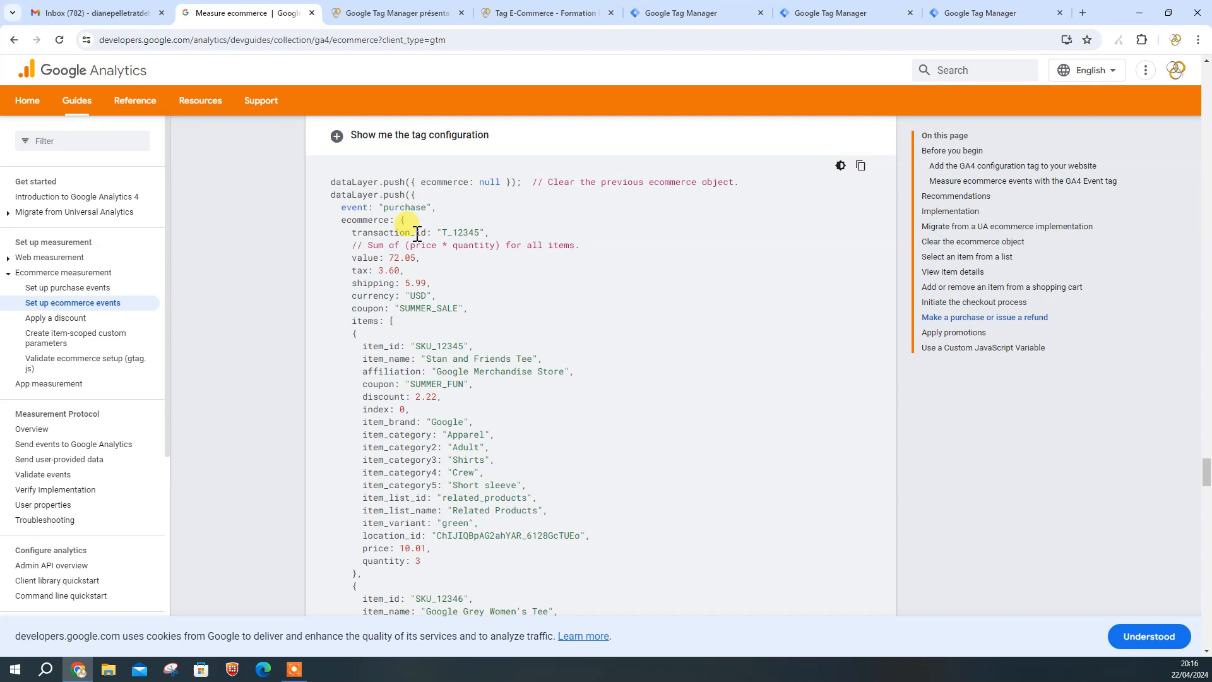
Step: Examine the purchase event's dataLayer sample, highlighting the transaction-level fields from transaction_id to coupon and the start of the items array
{"action": "scroll", "coordinate": [459, 302], "scroll_direction": "down", "scroll_amount": 5}
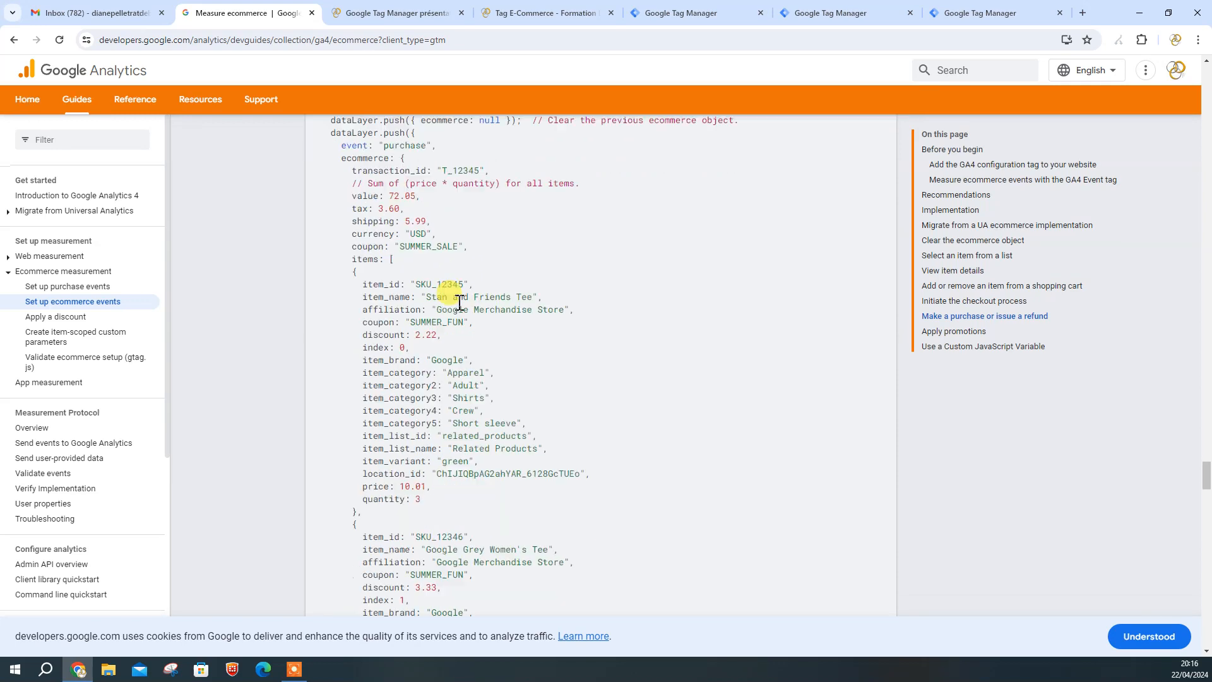
{"action": "scroll", "coordinate": [459, 302], "scroll_direction": "down", "scroll_amount": 1}
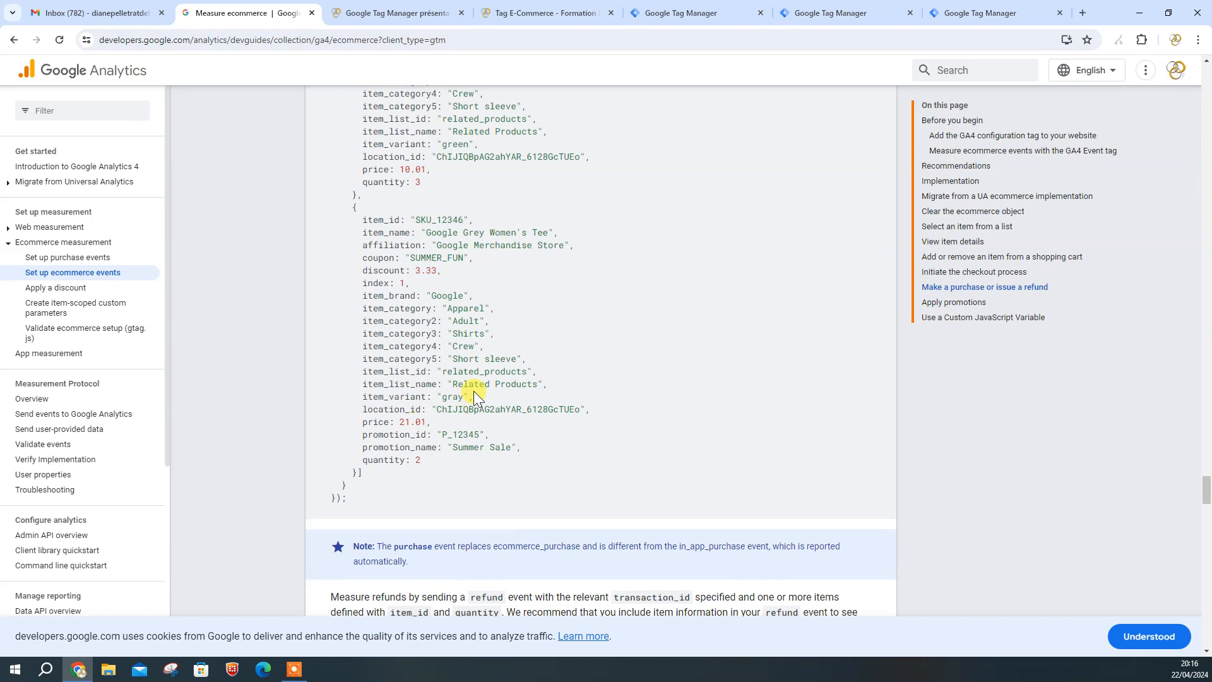
{"action": "scroll", "coordinate": [474, 389], "scroll_direction": "up", "scroll_amount": 7}
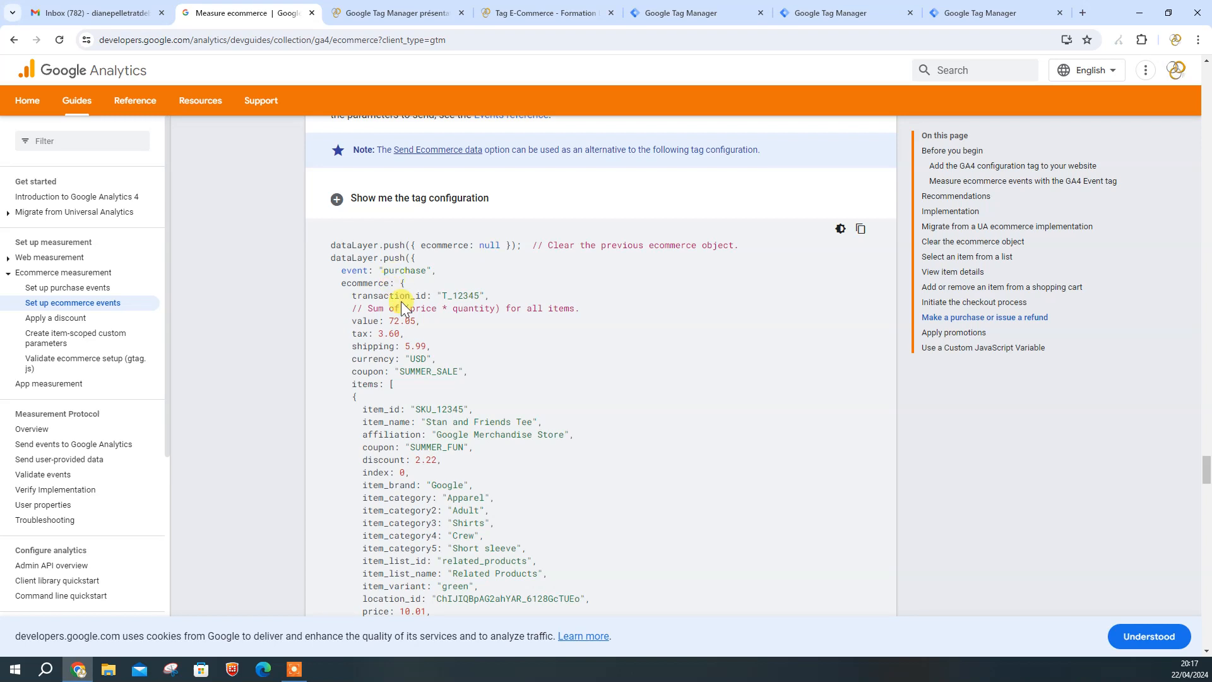
{"action": "left_click_drag", "start_coordinate": [469, 372], "coordinate": [344, 296]}
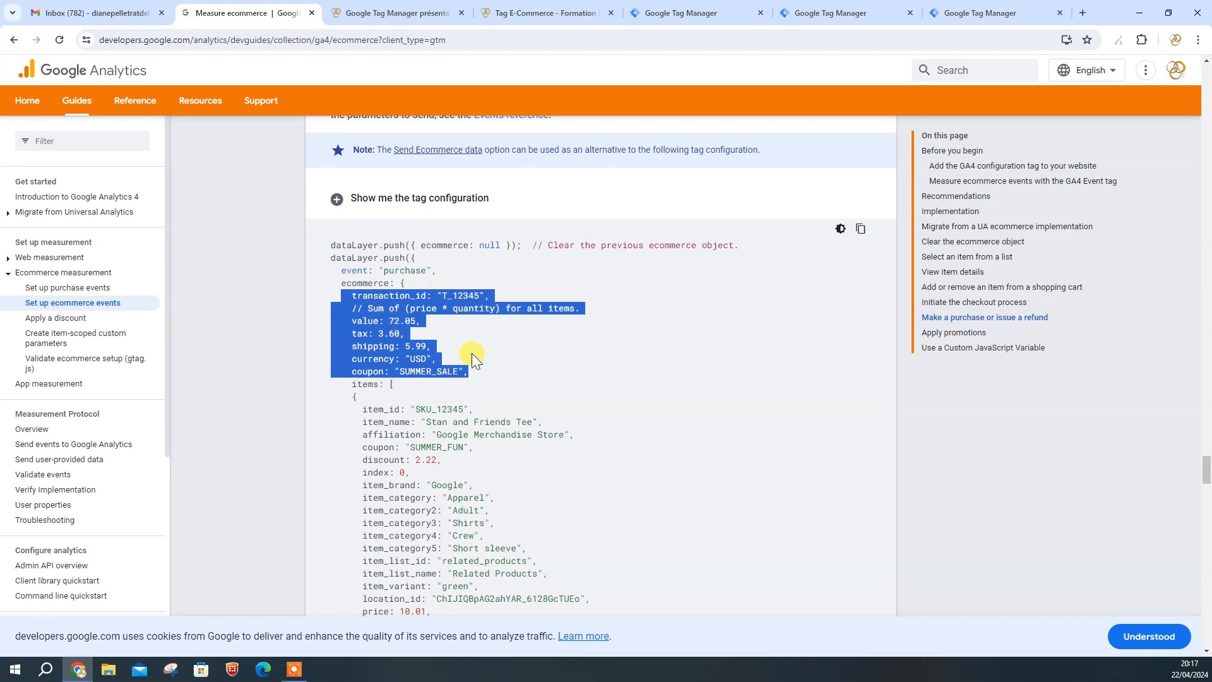
{"action": "left_click", "coordinate": [396, 389]}
{"action": "left_click_drag", "start_coordinate": [354, 296], "coordinate": [454, 377]}
{"action": "left_click", "coordinate": [392, 384]}
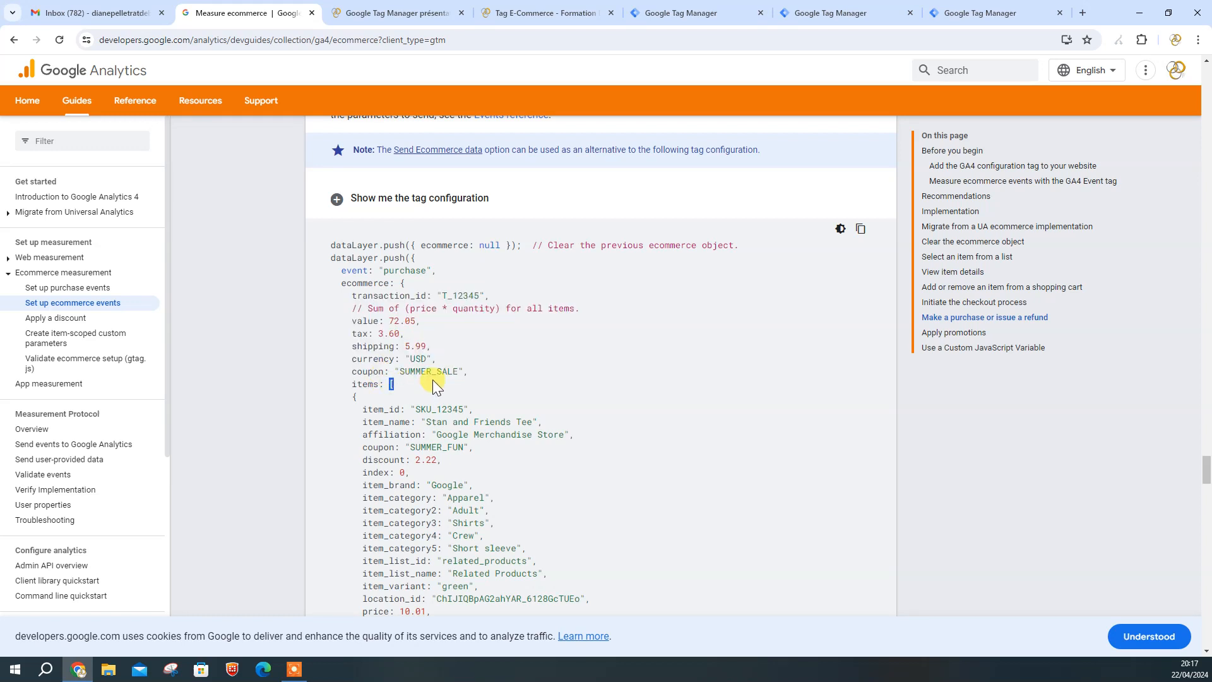
Step: Highlight the first product's fields, item_id through quantity, in the purchase sample's items array and review the rest of the sample
{"action": "scroll", "coordinate": [430, 379], "scroll_direction": "down", "scroll_amount": 2}
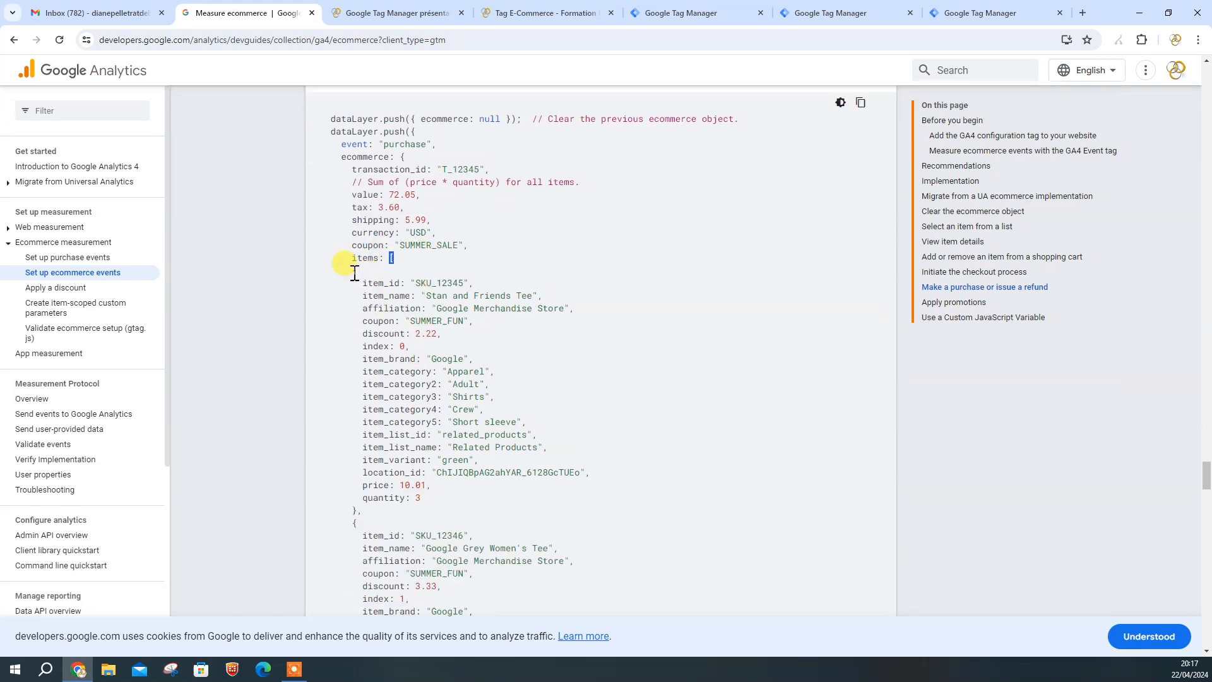
{"action": "left_click_drag", "start_coordinate": [366, 278], "coordinate": [525, 491]}
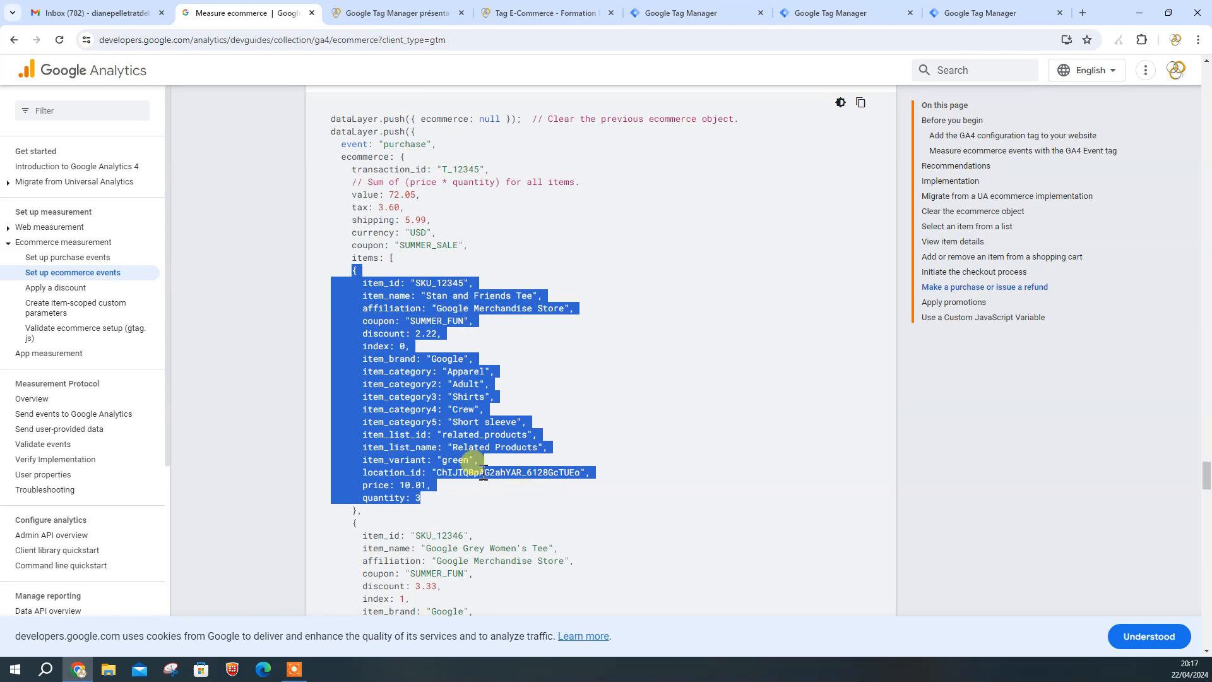
{"action": "left_click", "coordinate": [597, 416]}
{"action": "scroll", "coordinate": [600, 416], "scroll_direction": "down", "scroll_amount": 5}
{"action": "scroll", "coordinate": [593, 415], "scroll_direction": "up", "scroll_amount": 5}
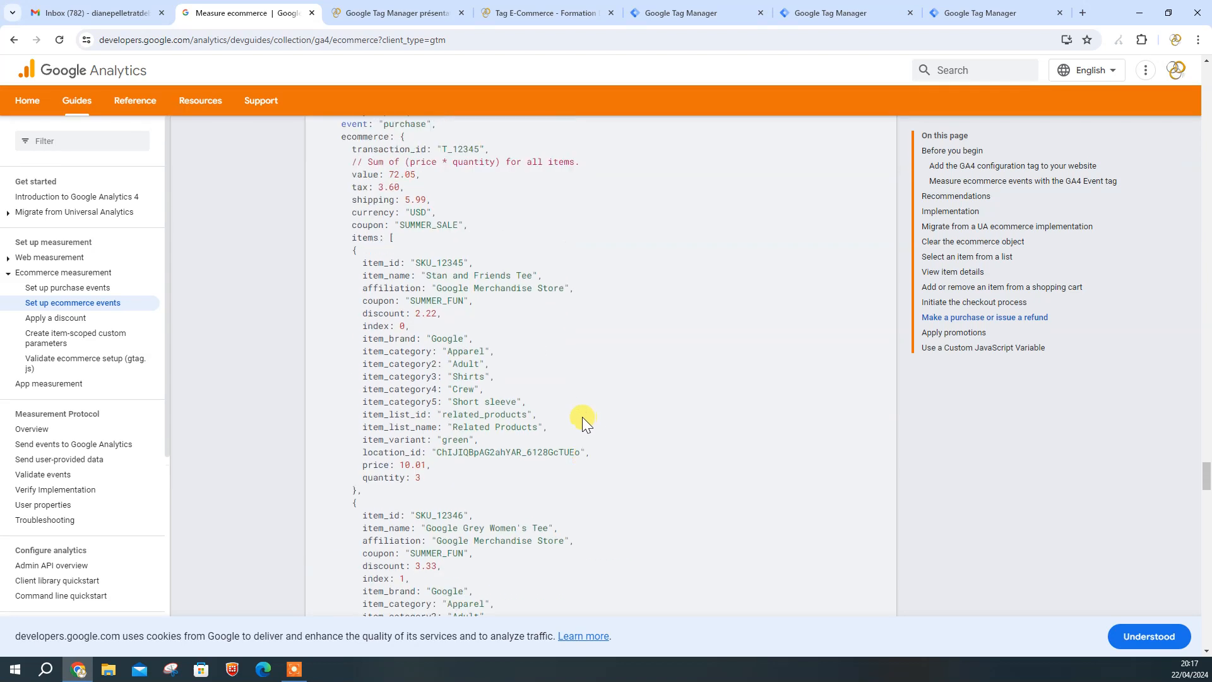
{"action": "scroll", "coordinate": [582, 416], "scroll_direction": "up", "scroll_amount": 2}
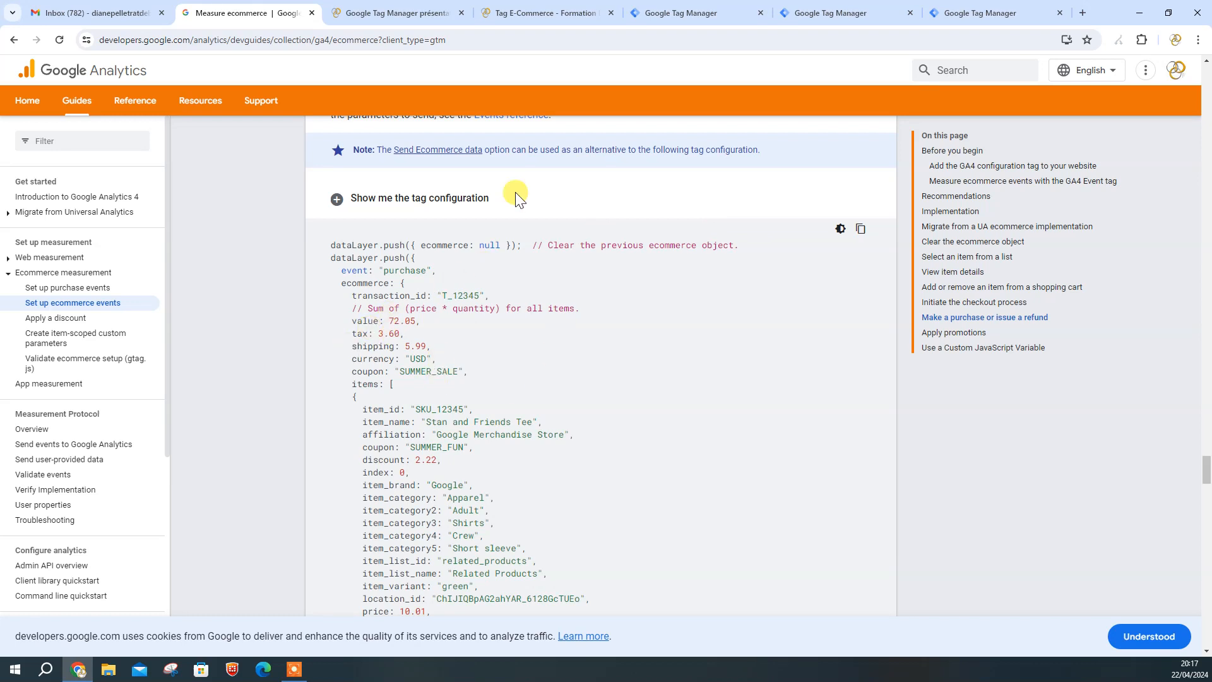
Step: Open the Tag E-Commerce demo page and review the Universal Analytics and GA4 dataLayer content tied to the "achat confirmé de ce produit" button
{"action": "left_click", "coordinate": [427, 14]}
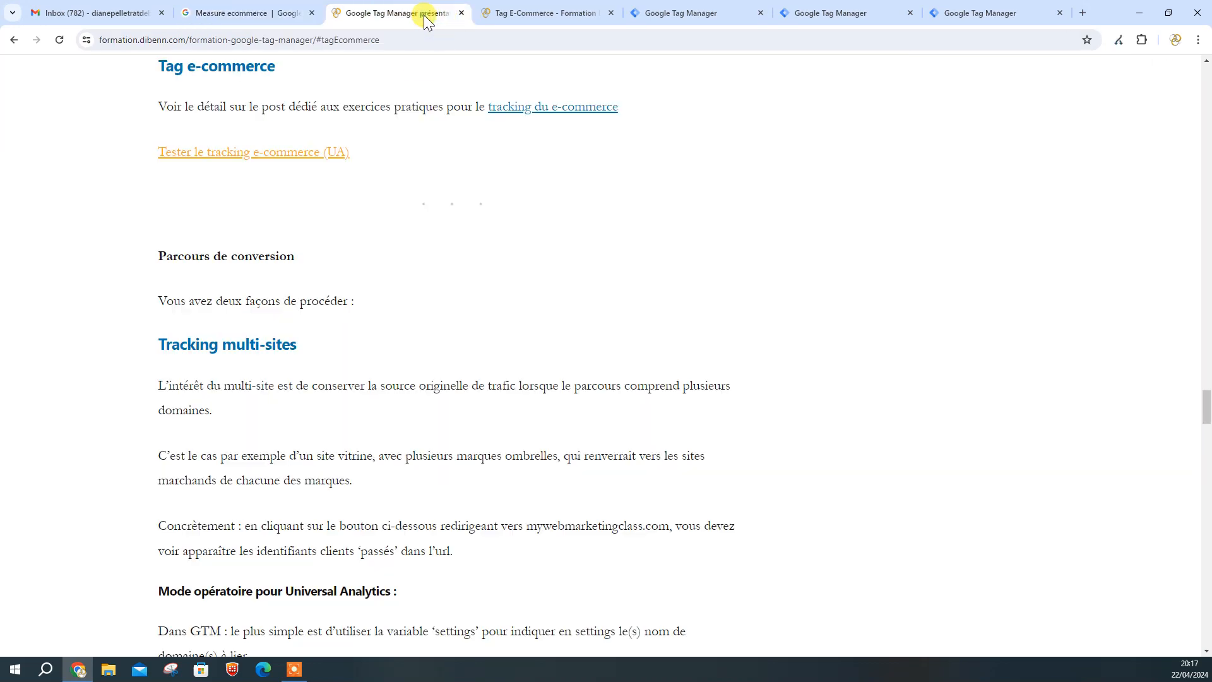
{"action": "left_click", "coordinate": [501, 11]}
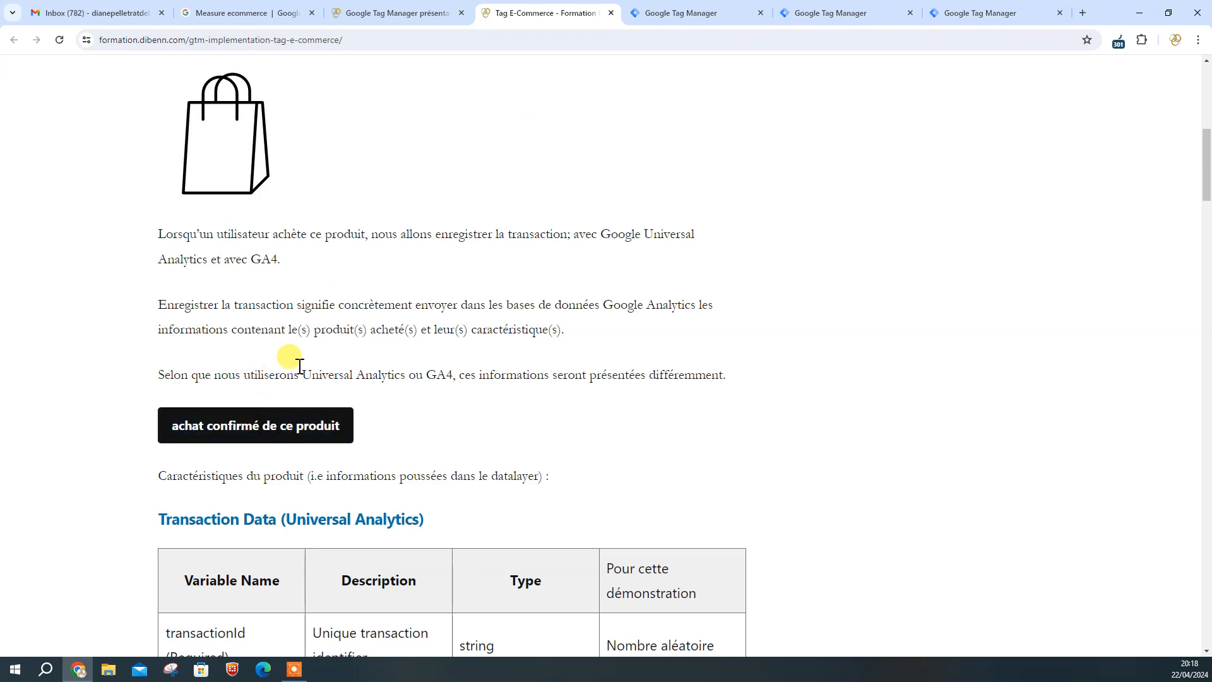
{"action": "left_click", "coordinate": [333, 425]}
{"action": "scroll", "coordinate": [349, 374], "scroll_direction": "down", "scroll_amount": 7}
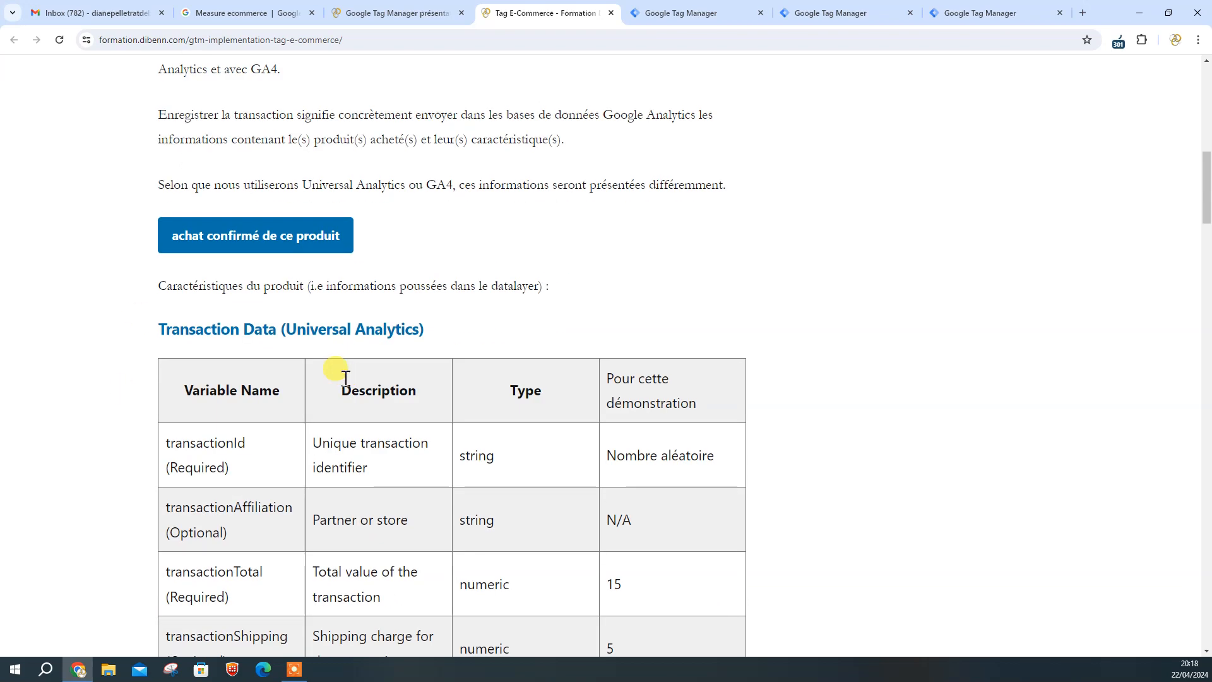
{"action": "scroll", "coordinate": [547, 297], "scroll_direction": "down", "scroll_amount": 8}
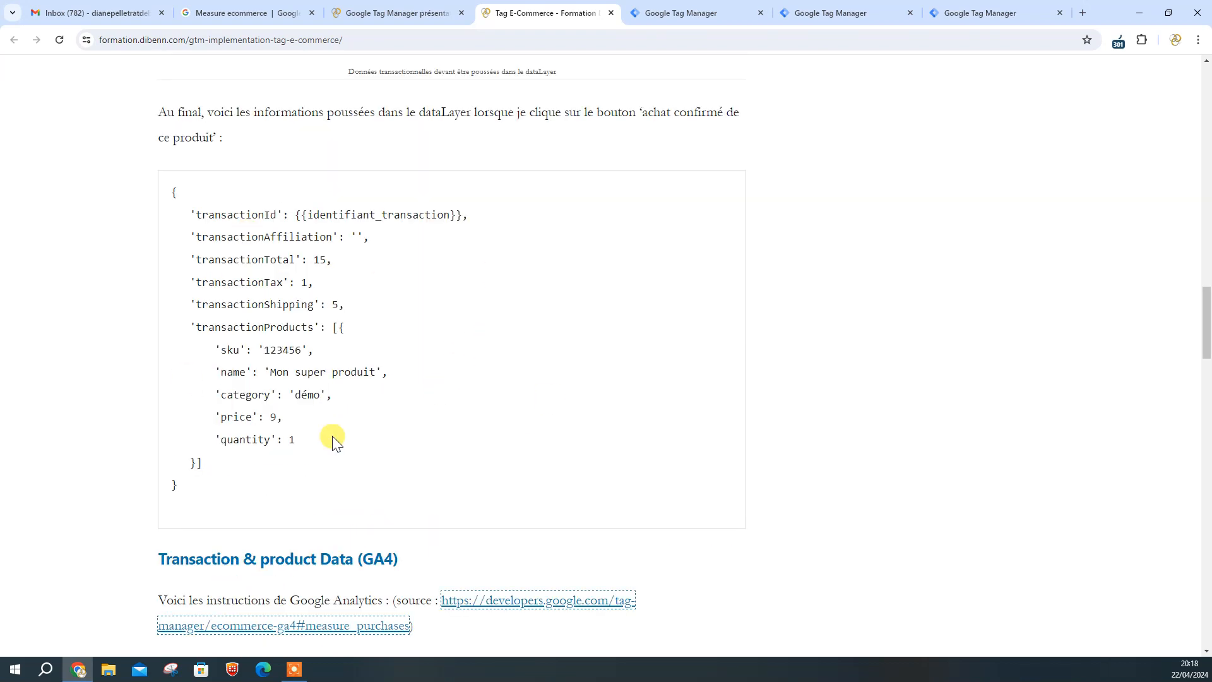
{"action": "scroll", "coordinate": [378, 434], "scroll_direction": "down", "scroll_amount": 7}
{"action": "scroll", "coordinate": [379, 423], "scroll_direction": "up", "scroll_amount": 5}
{"action": "scroll", "coordinate": [379, 413], "scroll_direction": "up", "scroll_amount": 3}
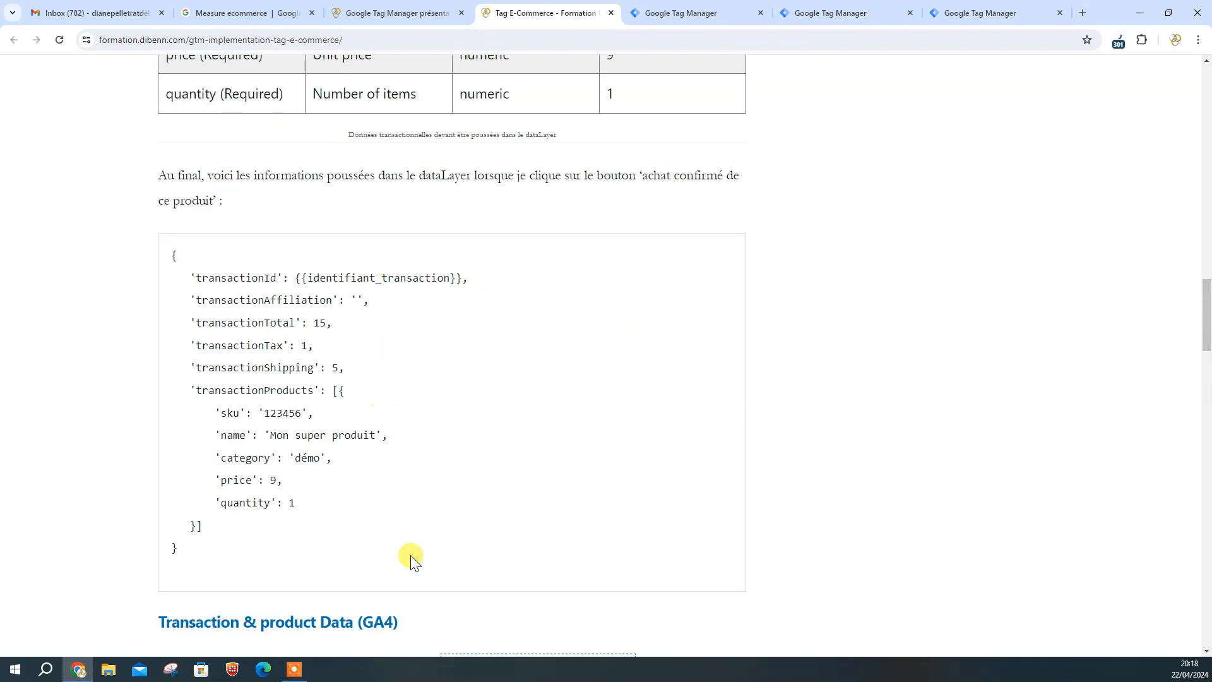
{"action": "scroll", "coordinate": [325, 420], "scroll_direction": "down", "scroll_amount": 17}
{"action": "scroll", "coordinate": [329, 420], "scroll_direction": "down", "scroll_amount": 4}
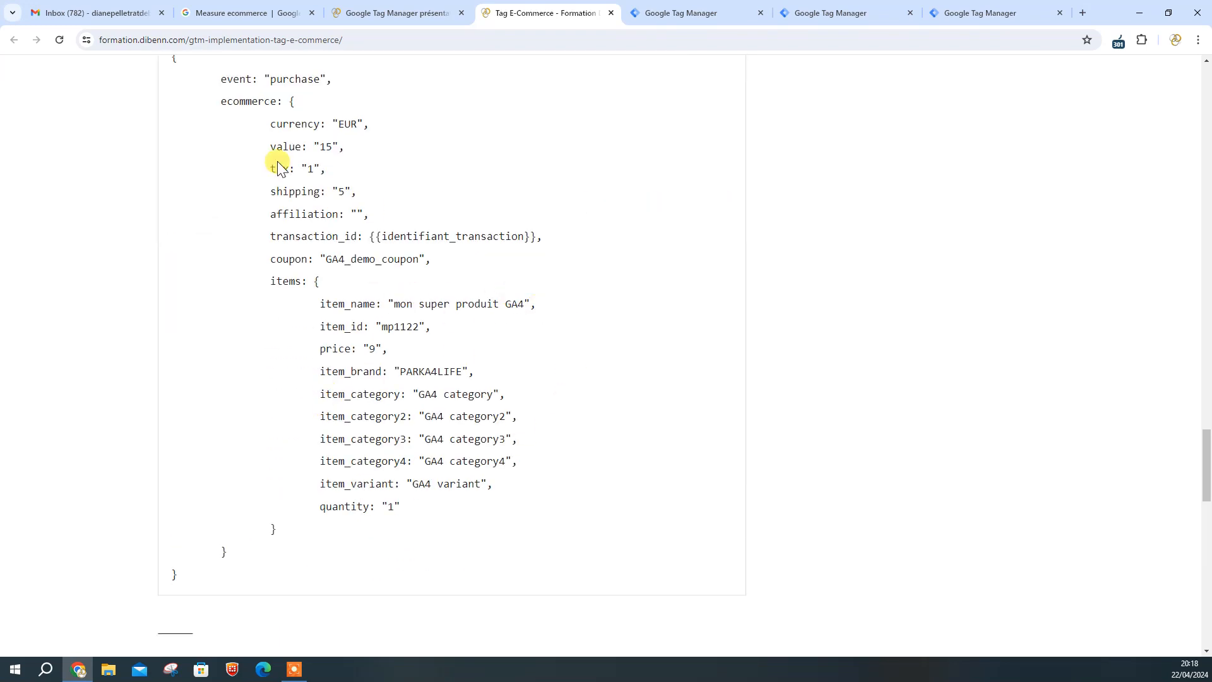
{"action": "scroll", "coordinate": [396, 177], "scroll_direction": "up", "scroll_amount": 1}
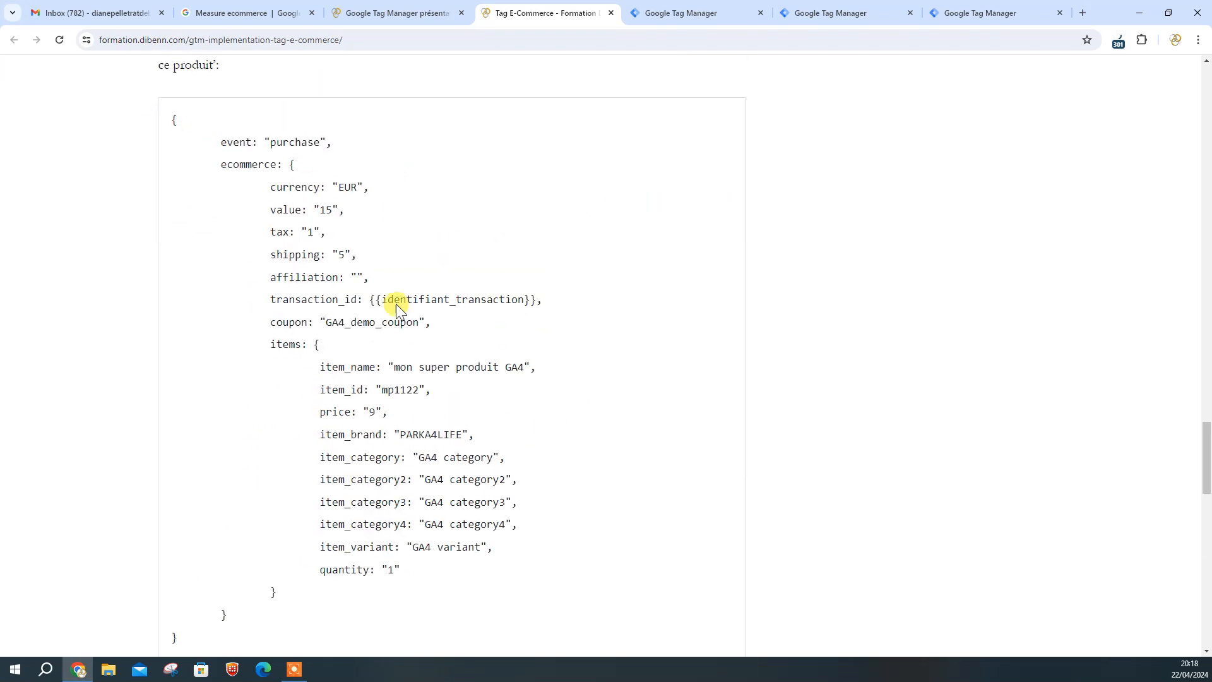
Step: Go back to the "achat confirmé de ce produit" button, trigger it, and examine the GA4 purchase payload on the demo page
{"action": "left_click_drag", "start_coordinate": [1207, 461], "coordinate": [1158, 154]}
{"action": "left_click", "coordinate": [328, 538]}
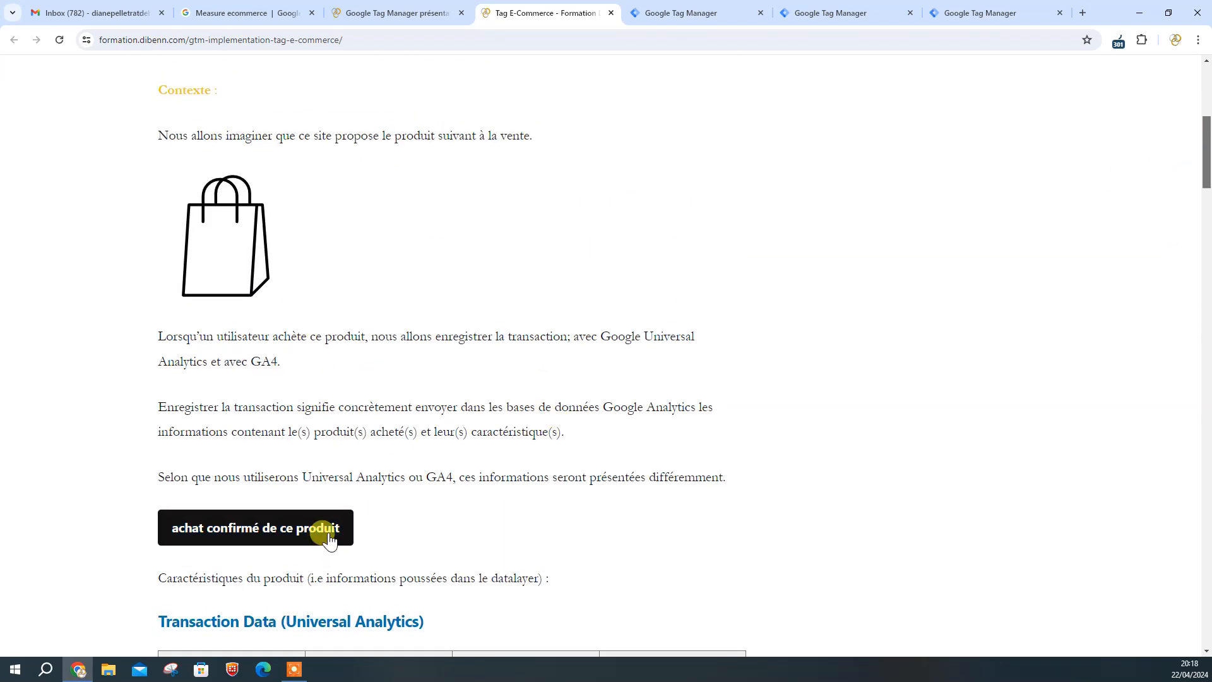
{"action": "scroll", "coordinate": [495, 487], "scroll_direction": "down", "scroll_amount": 20}
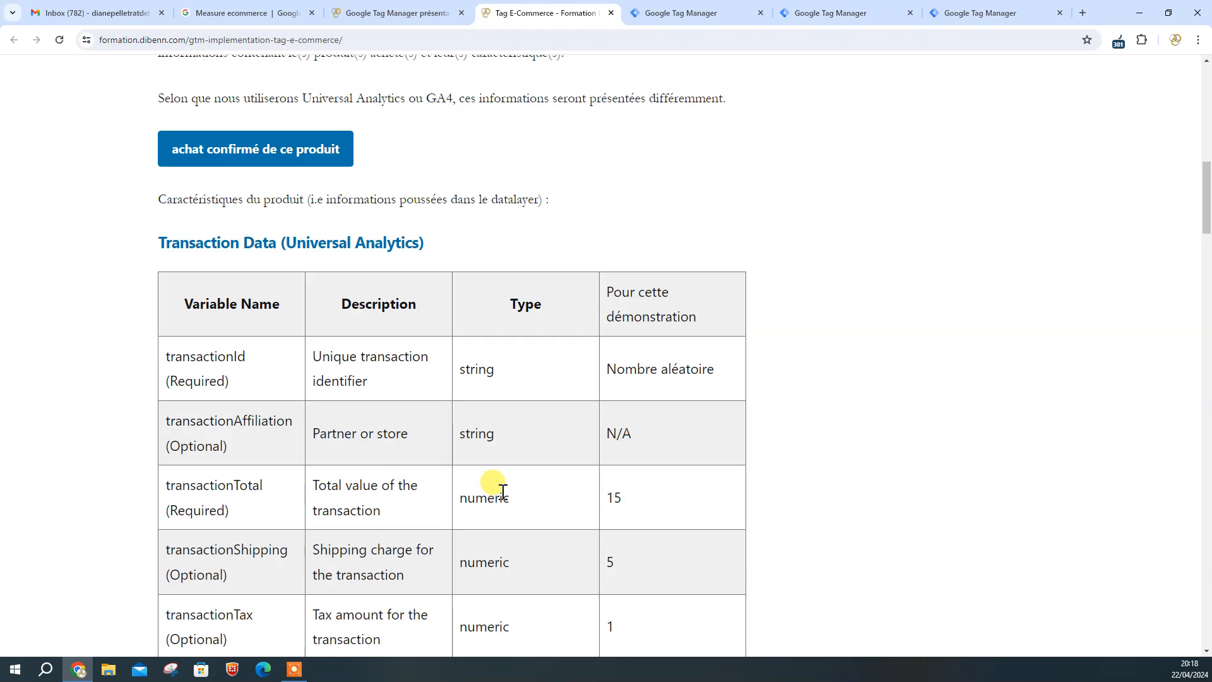
{"action": "scroll", "coordinate": [501, 491], "scroll_direction": "down", "scroll_amount": 17}
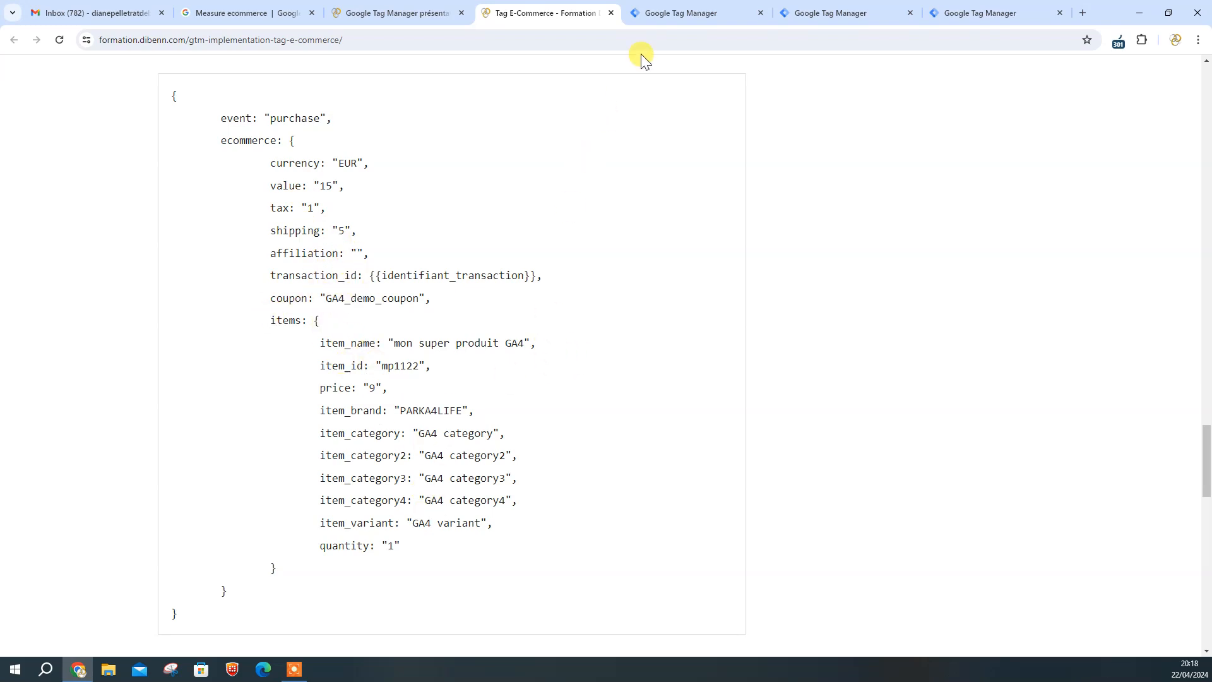
Step: Examine the Universal Analytics and GA4 dataLayer pushes in the custom HTML of the "Demo_UA_GA4_purchase_populate the dataLayer" tag in Google Tag Manager
{"action": "left_click", "coordinate": [684, 16]}
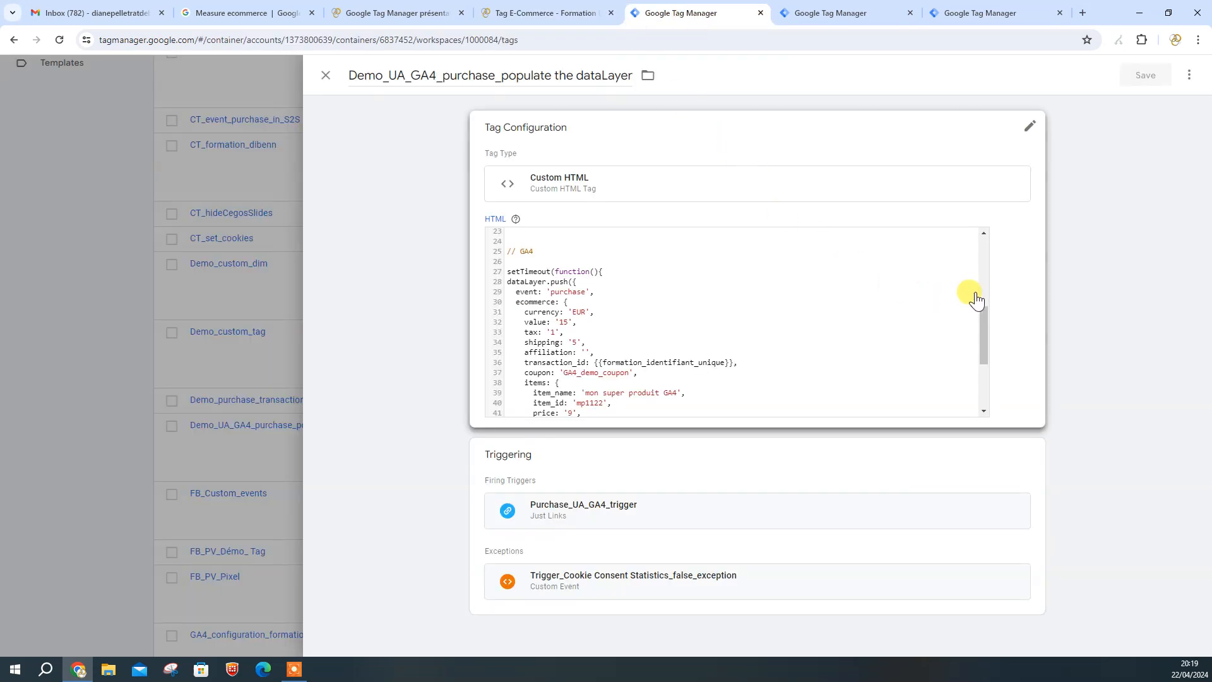
{"action": "left_click_drag", "start_coordinate": [987, 313], "coordinate": [964, 328]}
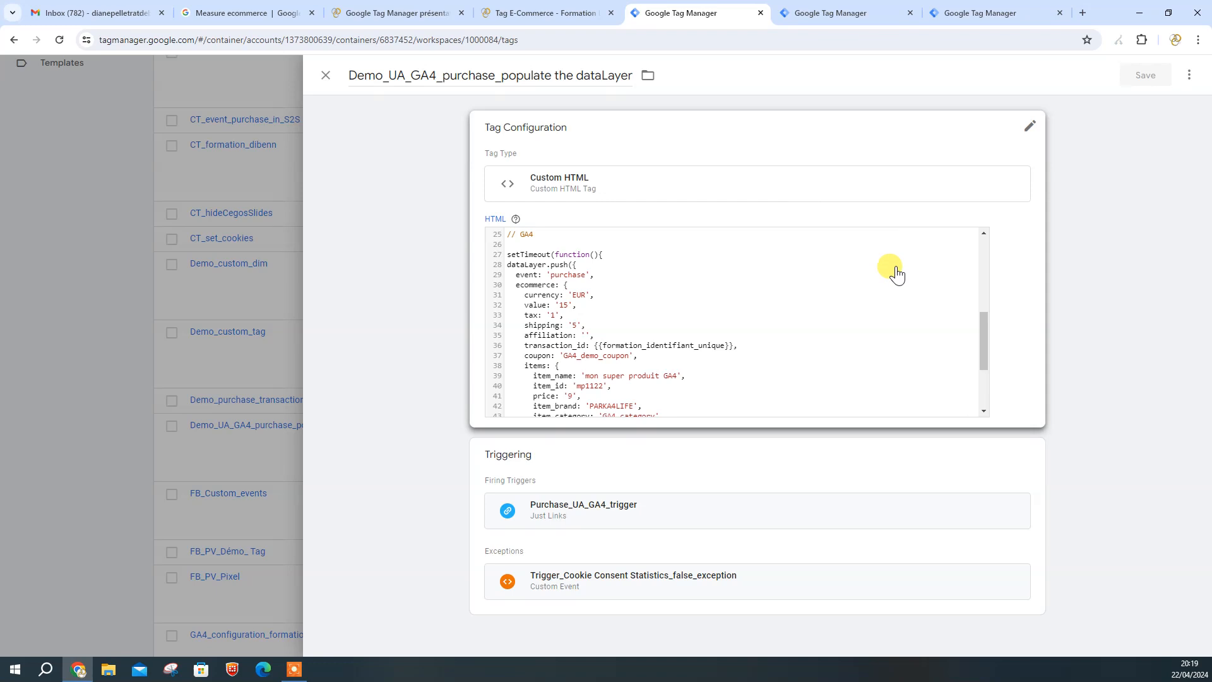
{"action": "left_click_drag", "start_coordinate": [986, 317], "coordinate": [980, 245]}
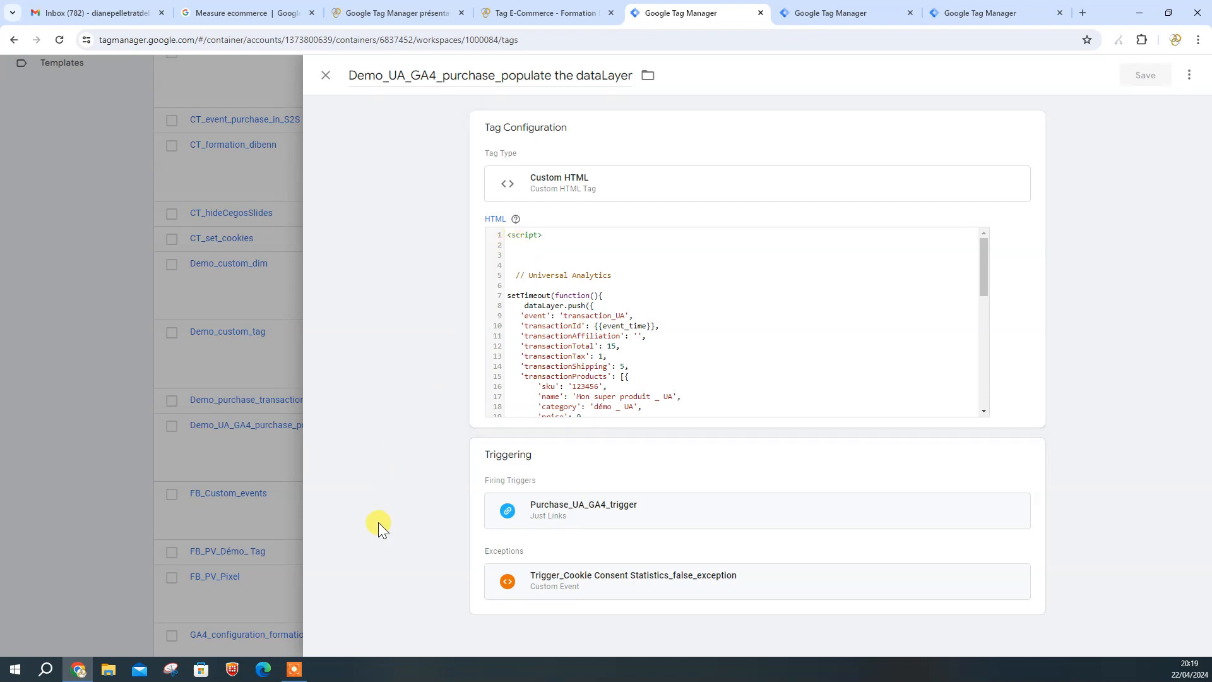
{"action": "key", "text": "F8"}
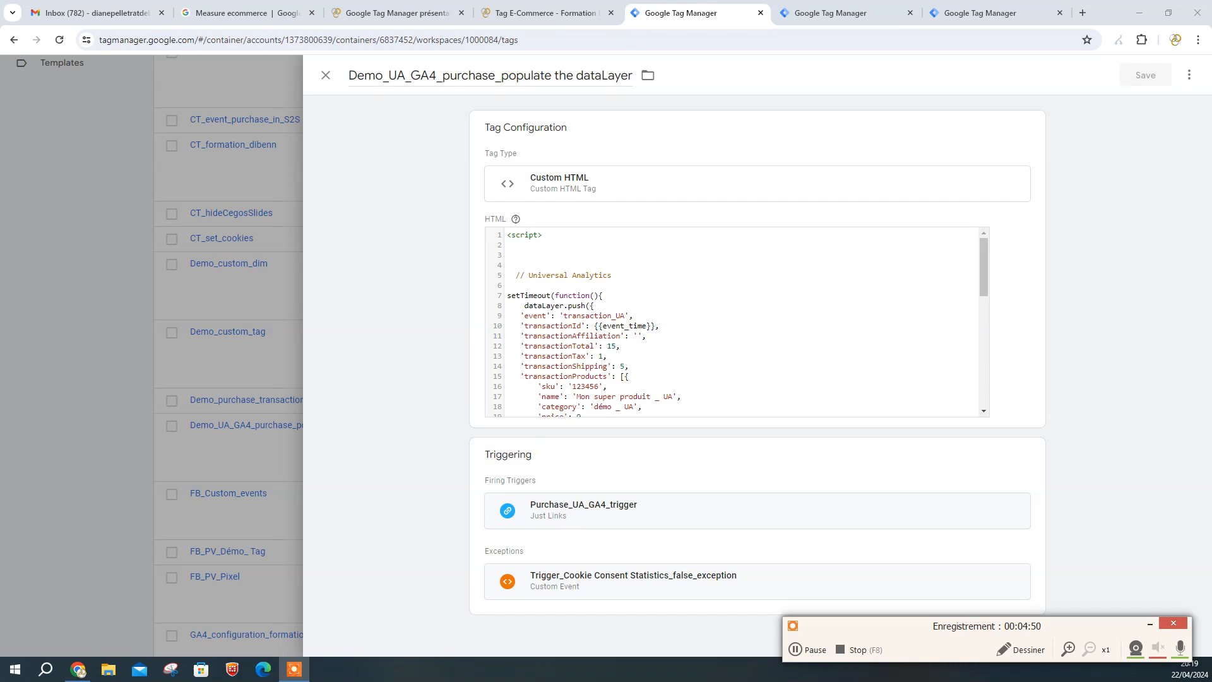
{"action": "left_click_drag", "start_coordinate": [927, 626], "coordinate": [632, 531]}
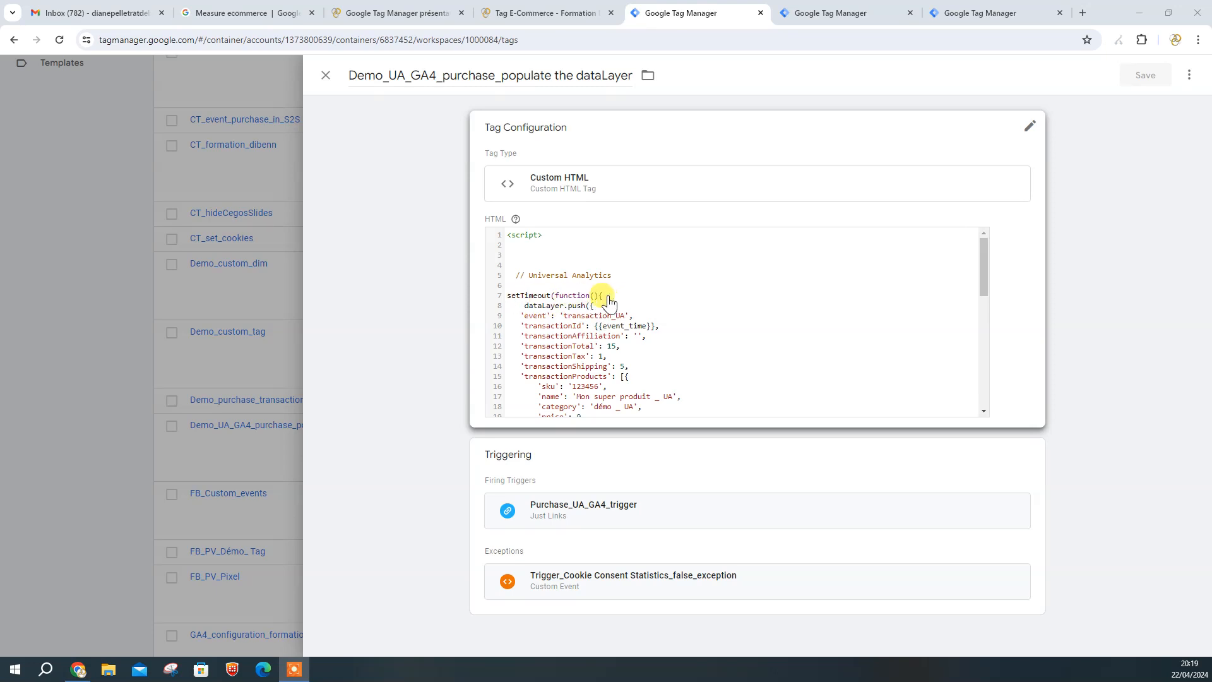
{"action": "left_click_drag", "start_coordinate": [983, 260], "coordinate": [976, 335]}
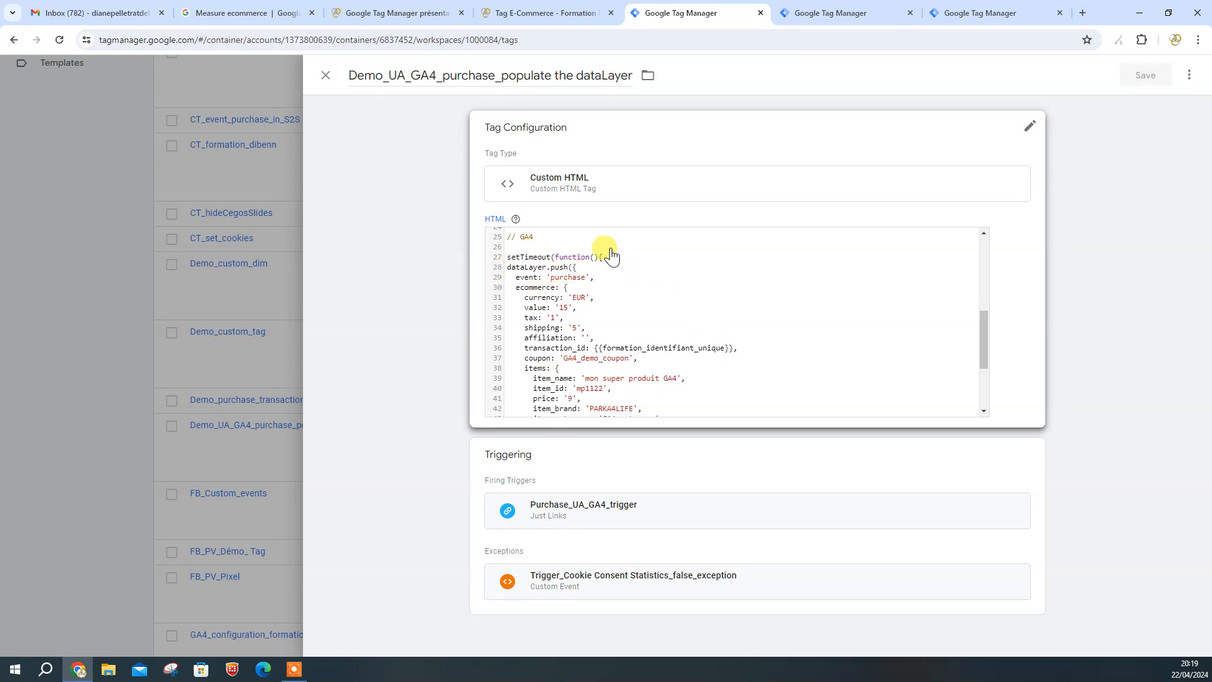
Step: Highlight the purchase sample in Google's ecommerce documentation, from dataLayer.push through the first item's item_list_name
{"action": "left_click", "coordinate": [230, 14]}
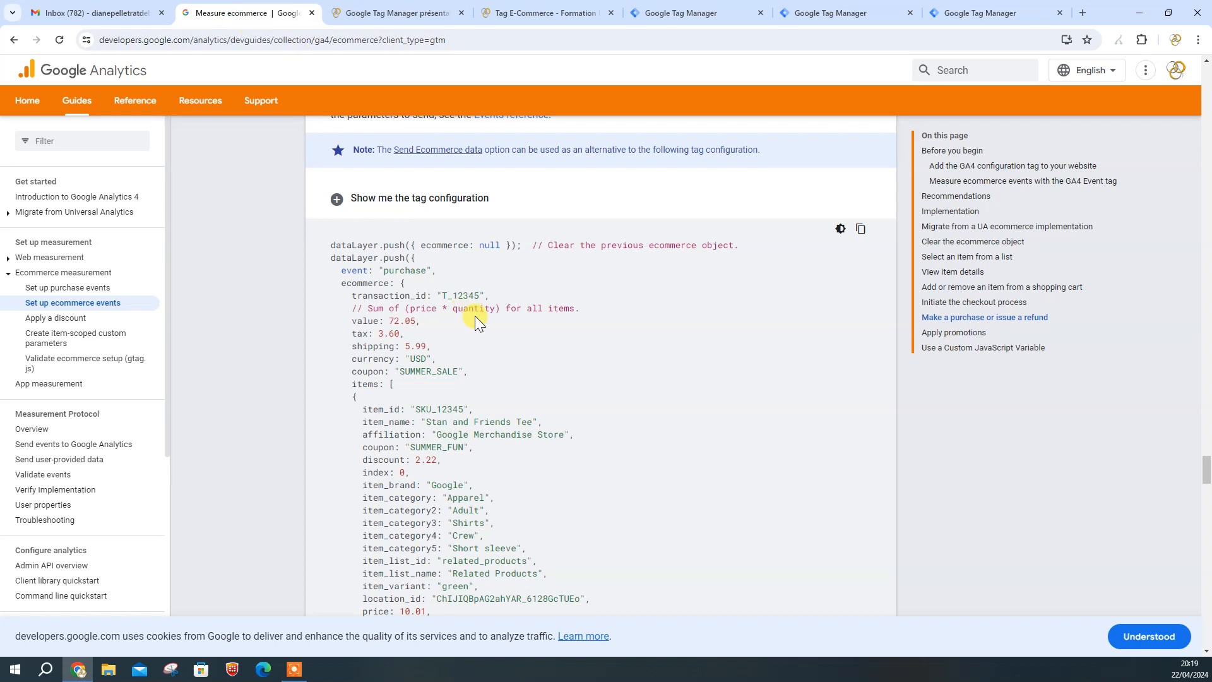
{"action": "left_click_drag", "start_coordinate": [336, 259], "coordinate": [624, 573]}
{"action": "scroll", "coordinate": [623, 574], "scroll_direction": "down", "scroll_amount": 2}
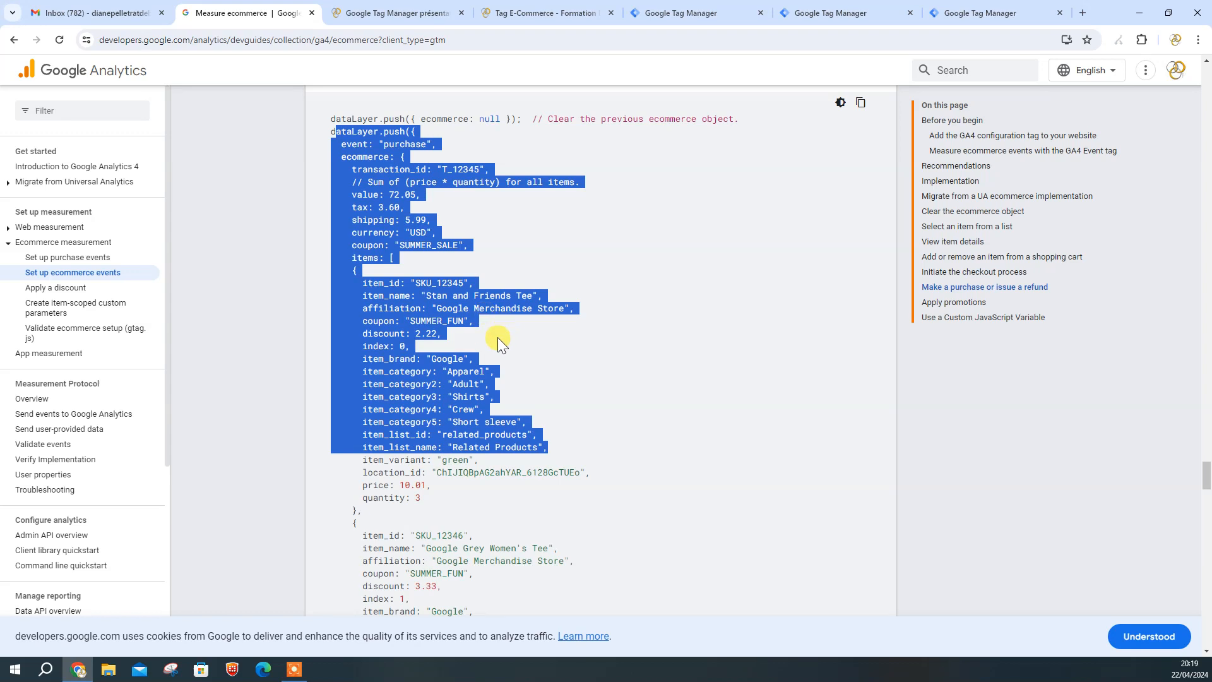
Step: Compare the demo page's GA4 purchase payload with the GA4 dataLayer push in the Tag Manager tag's HTML
{"action": "left_click", "coordinate": [586, 13]}
{"action": "left_click", "coordinate": [405, 13]}
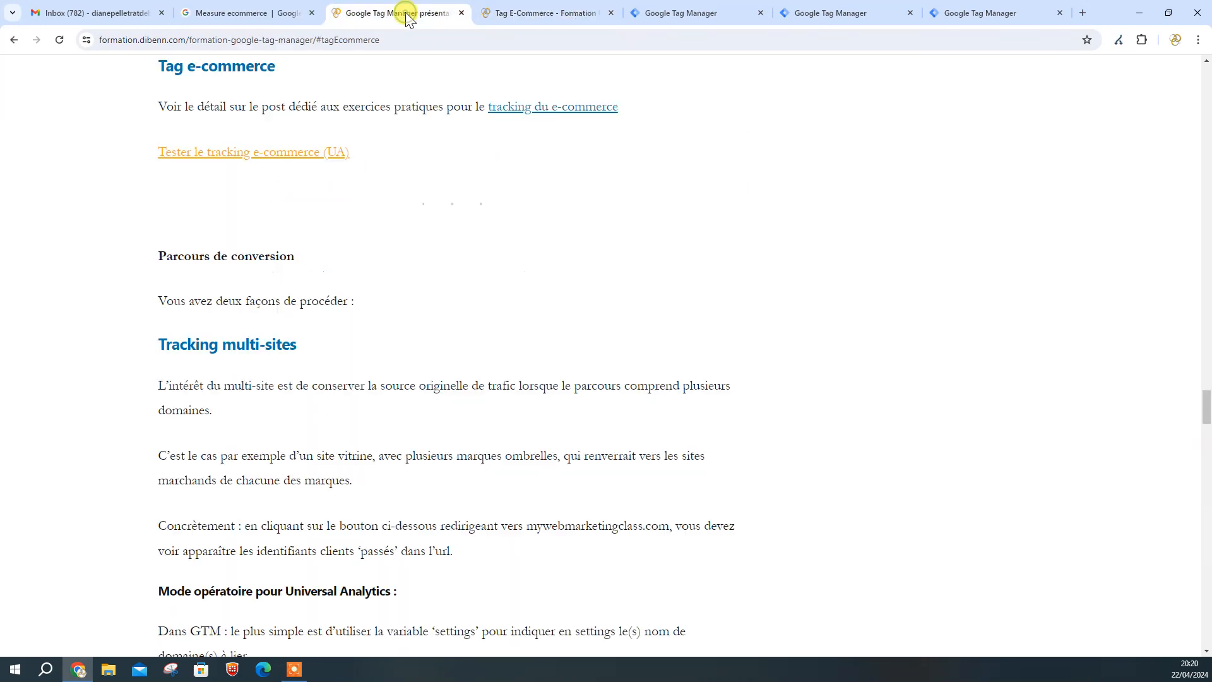
{"action": "left_click", "coordinate": [498, 13]}
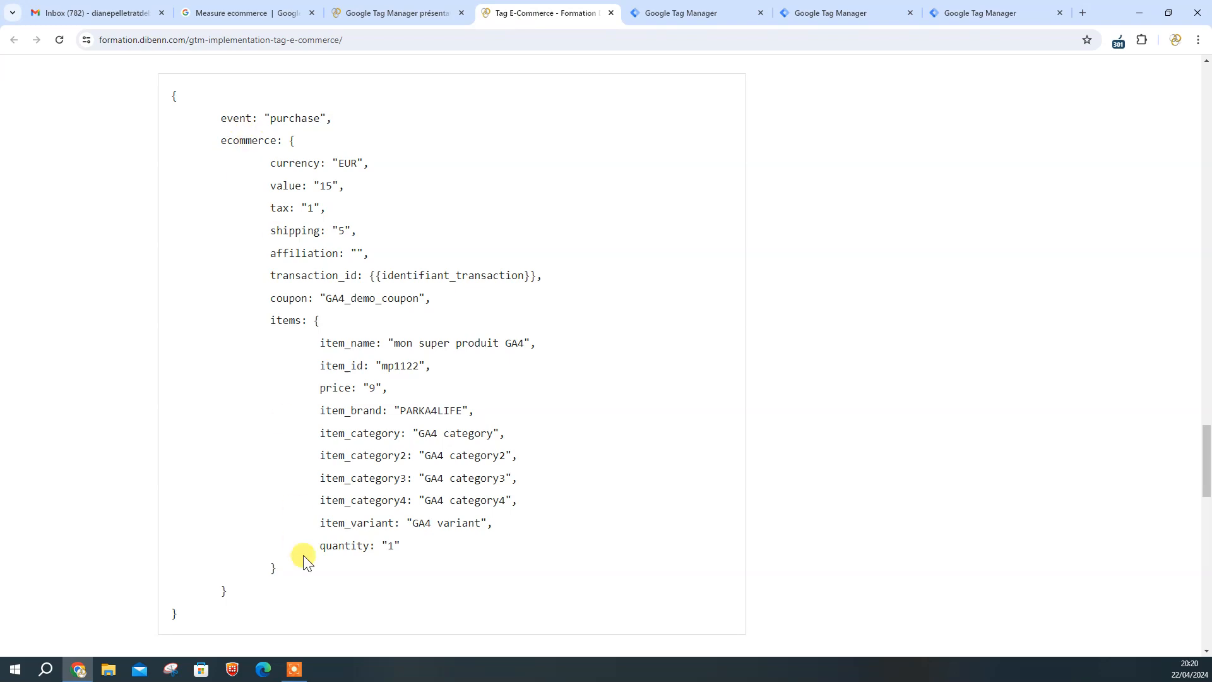
{"action": "scroll", "coordinate": [420, 382], "scroll_direction": "down", "scroll_amount": 4}
{"action": "scroll", "coordinate": [631, 189], "scroll_direction": "up", "scroll_amount": 1}
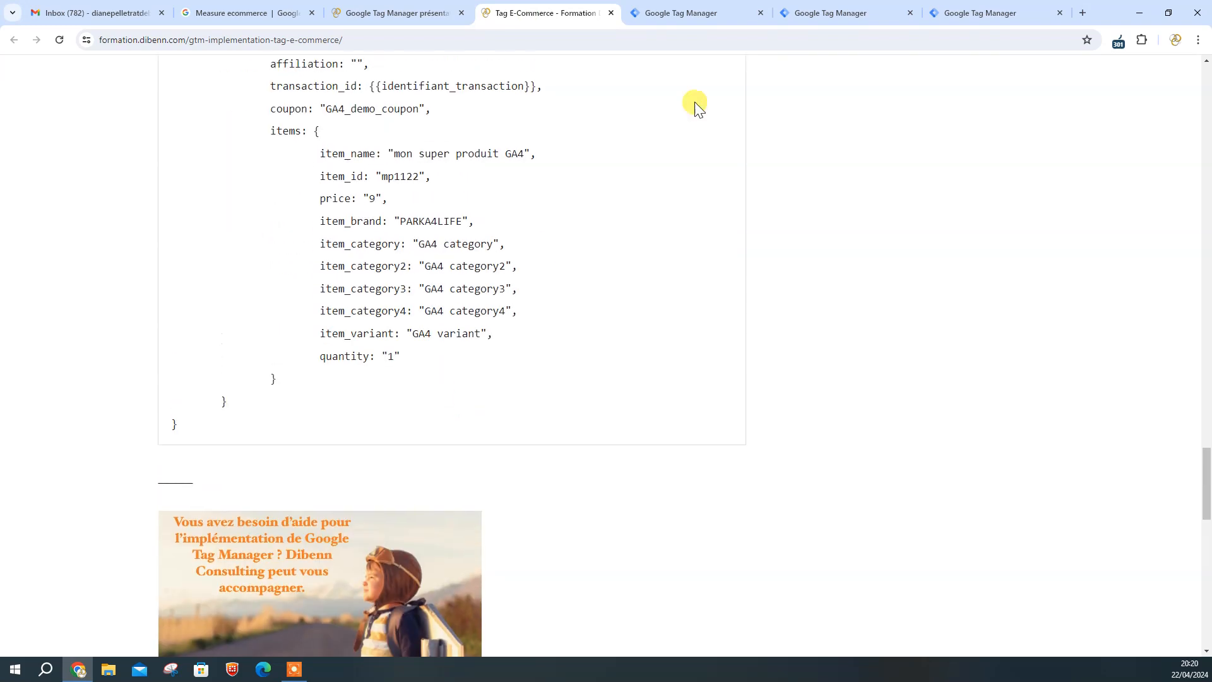
{"action": "left_click", "coordinate": [682, 13]}
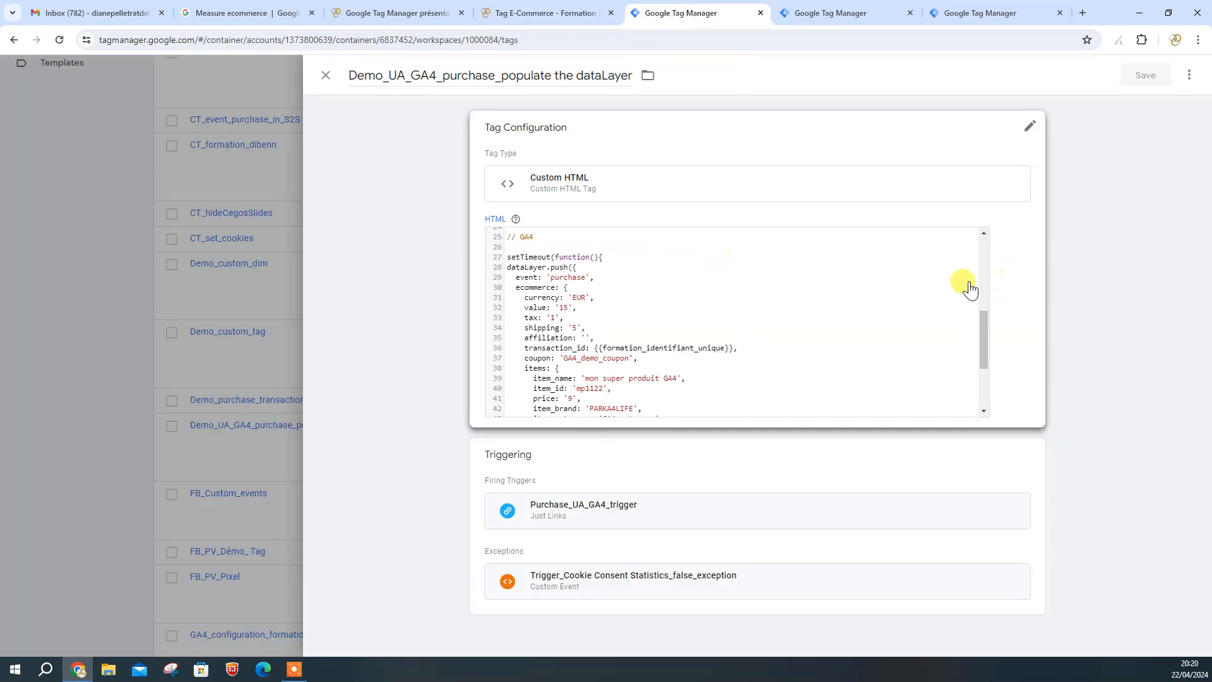
{"action": "mouse_move", "coordinate": [979, 322]}
{"action": "left_mouse_down"}
{"action": "mouse_move", "coordinate": [978, 353]}
{"action": "mouse_move", "coordinate": [976, 313]}
{"action": "mouse_move", "coordinate": [961, 316]}
{"action": "mouse_move", "coordinate": [976, 335]}
{"action": "left_mouse_up"}
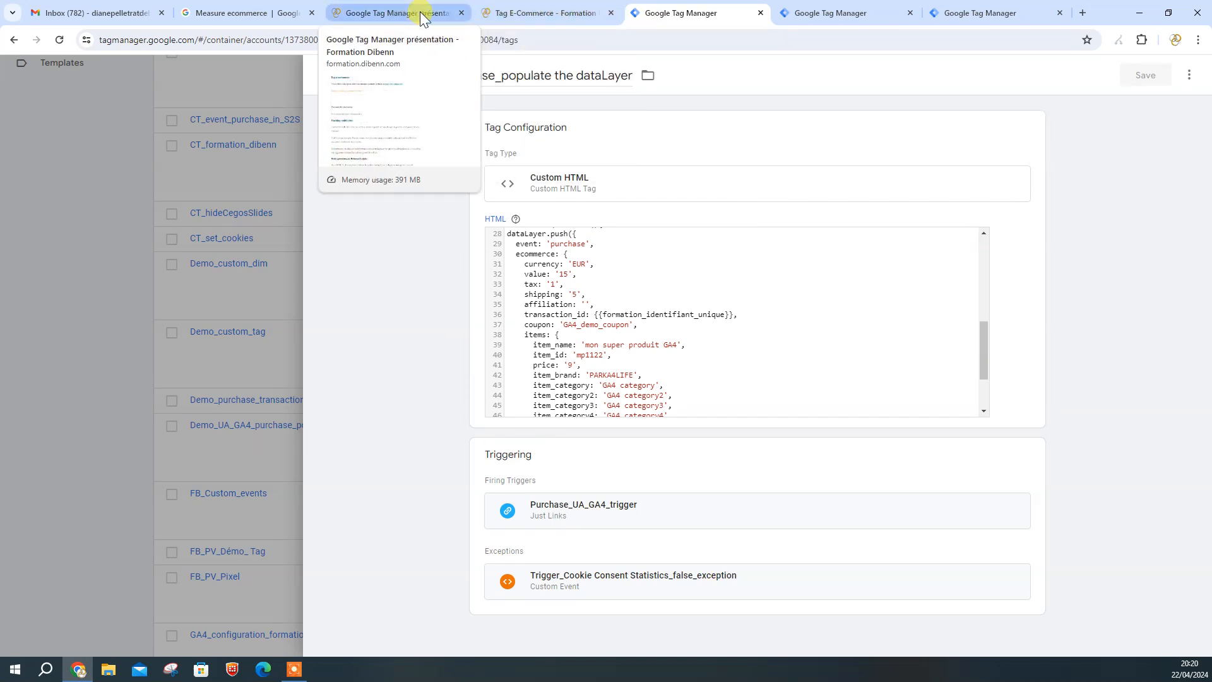
{"action": "left_click", "coordinate": [509, 13]}
Step: Check the firing condition of Purchase_UA_GA4_trigger on the dataLayer tag, then close the trigger
{"action": "left_click", "coordinate": [655, 14]}
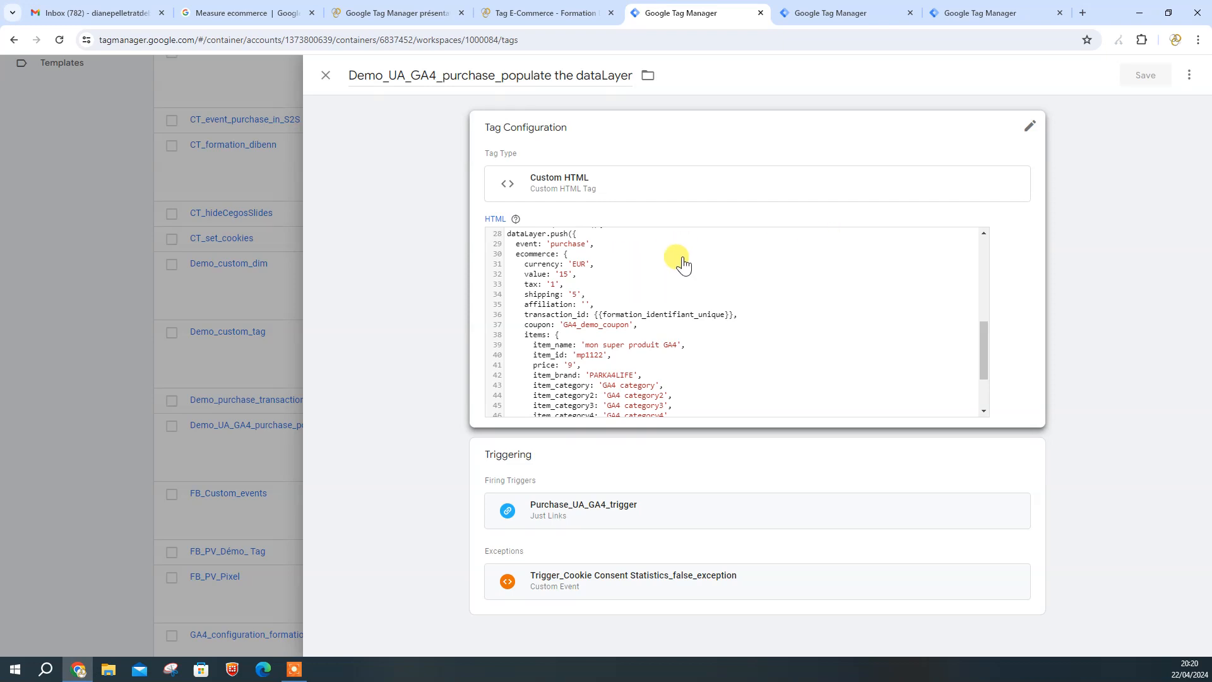
{"action": "left_click", "coordinate": [567, 515]}
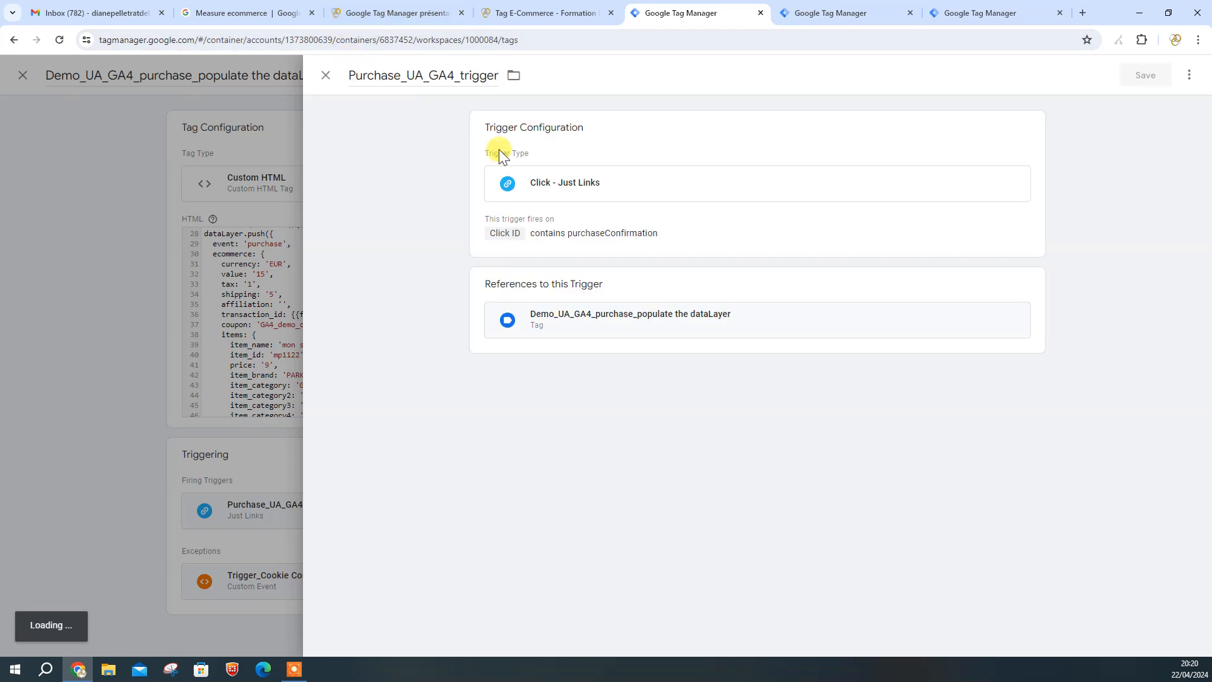
{"action": "left_click", "coordinate": [324, 76]}
Step: Inspect the demo page's "achat confirmé de ce produit" button in the developer tools to check its HTML id
{"action": "left_click", "coordinate": [414, 16]}
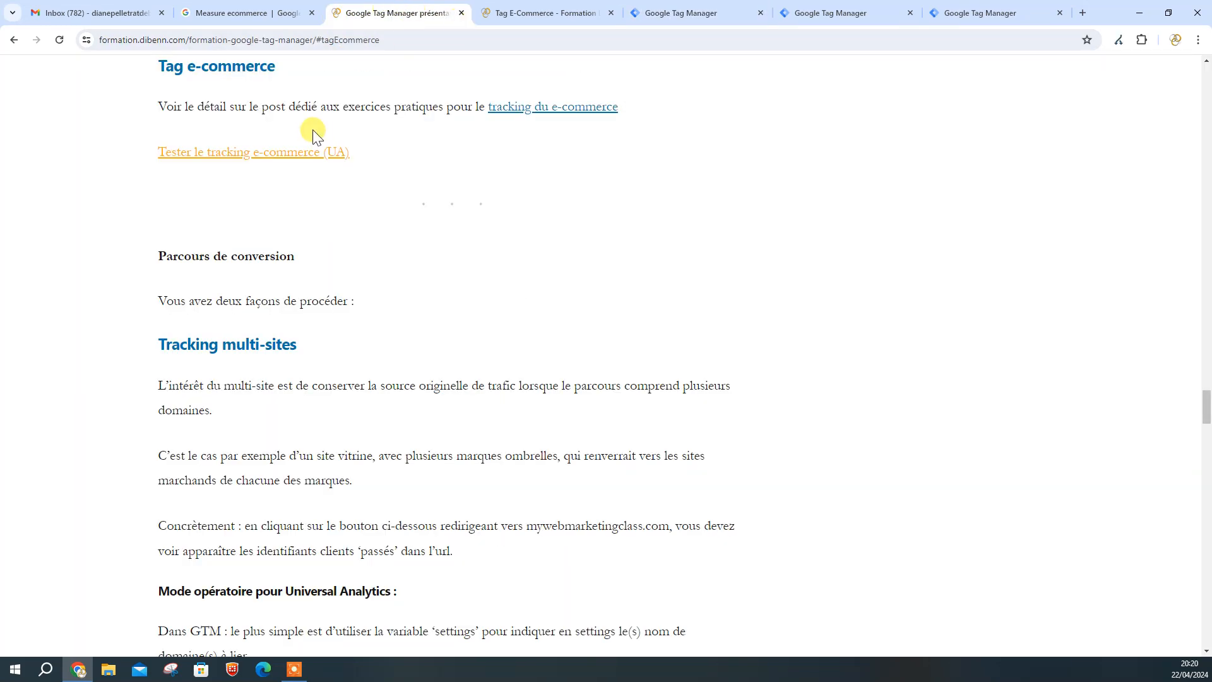
{"action": "left_click", "coordinate": [509, 19]}
{"action": "left_click", "coordinate": [404, 17]}
{"action": "scroll", "coordinate": [410, 161], "scroll_direction": "up", "scroll_amount": 6}
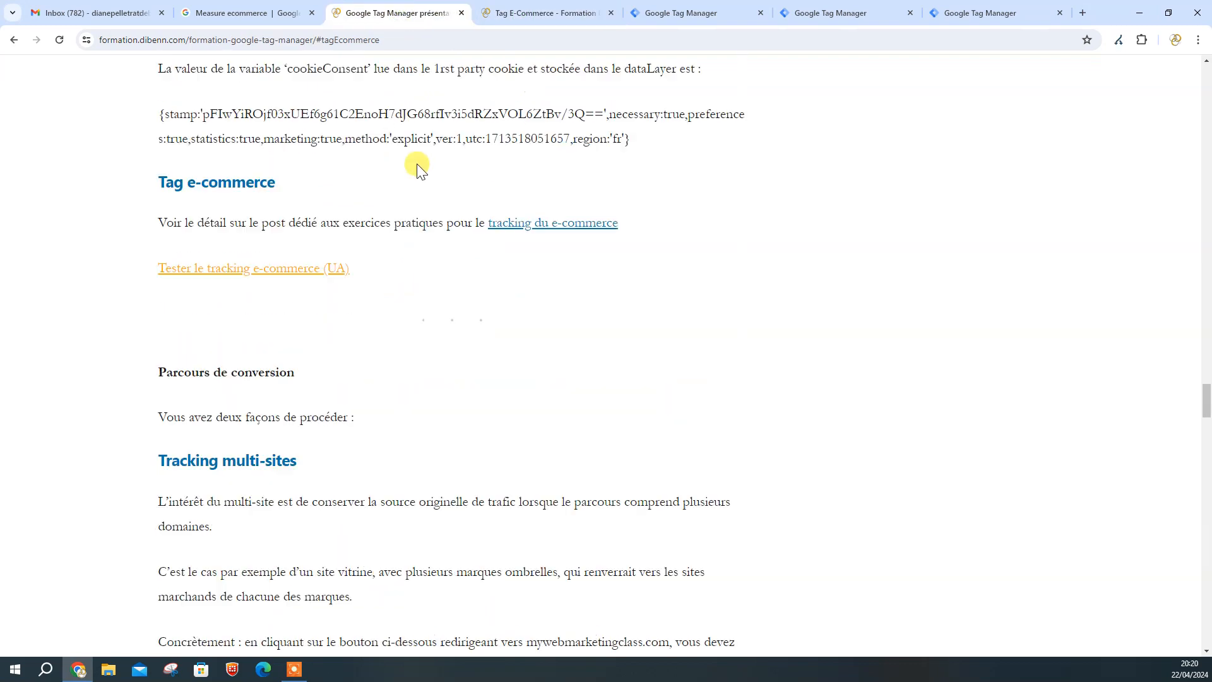
{"action": "left_click", "coordinate": [576, 13]}
{"action": "scroll", "coordinate": [596, 176], "scroll_direction": "up", "scroll_amount": 15}
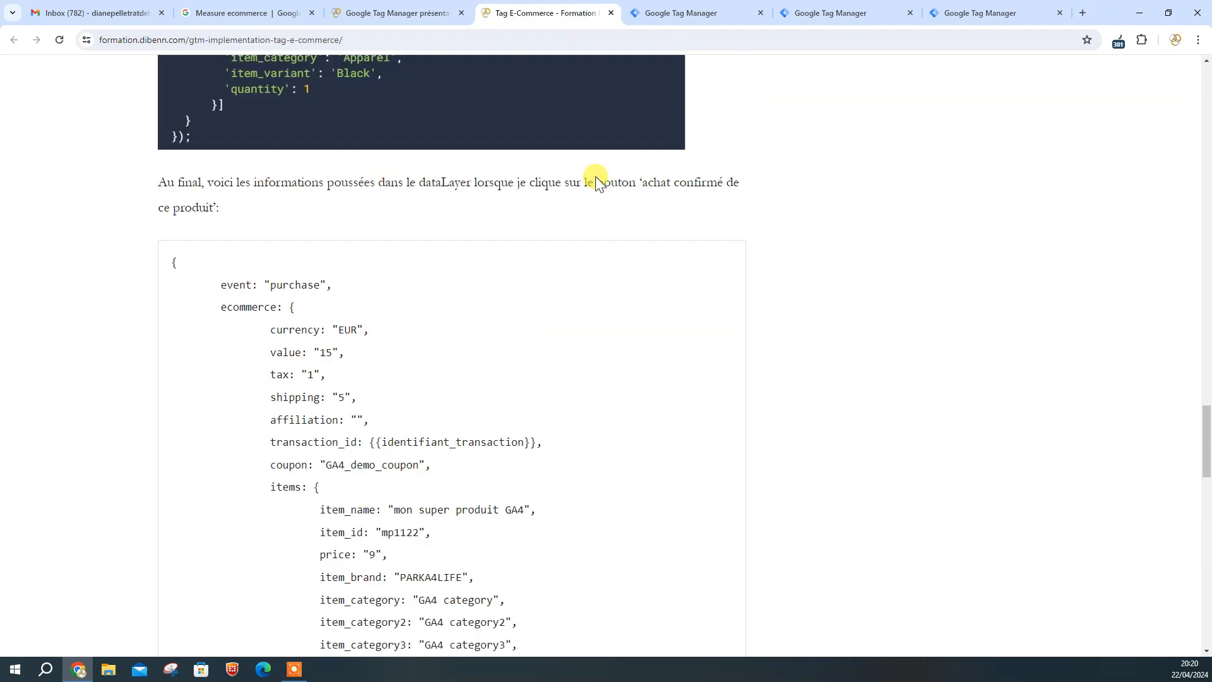
{"action": "scroll", "coordinate": [593, 179], "scroll_direction": "up", "scroll_amount": 10}
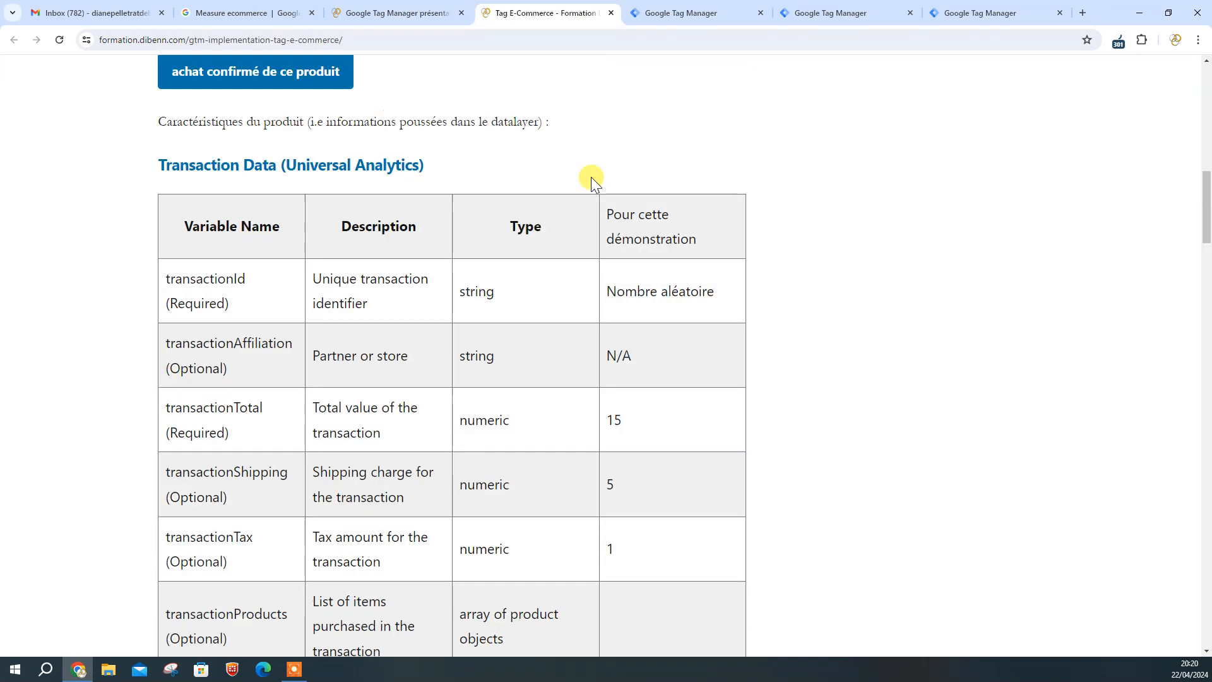
{"action": "right_click", "coordinate": [295, 334]}
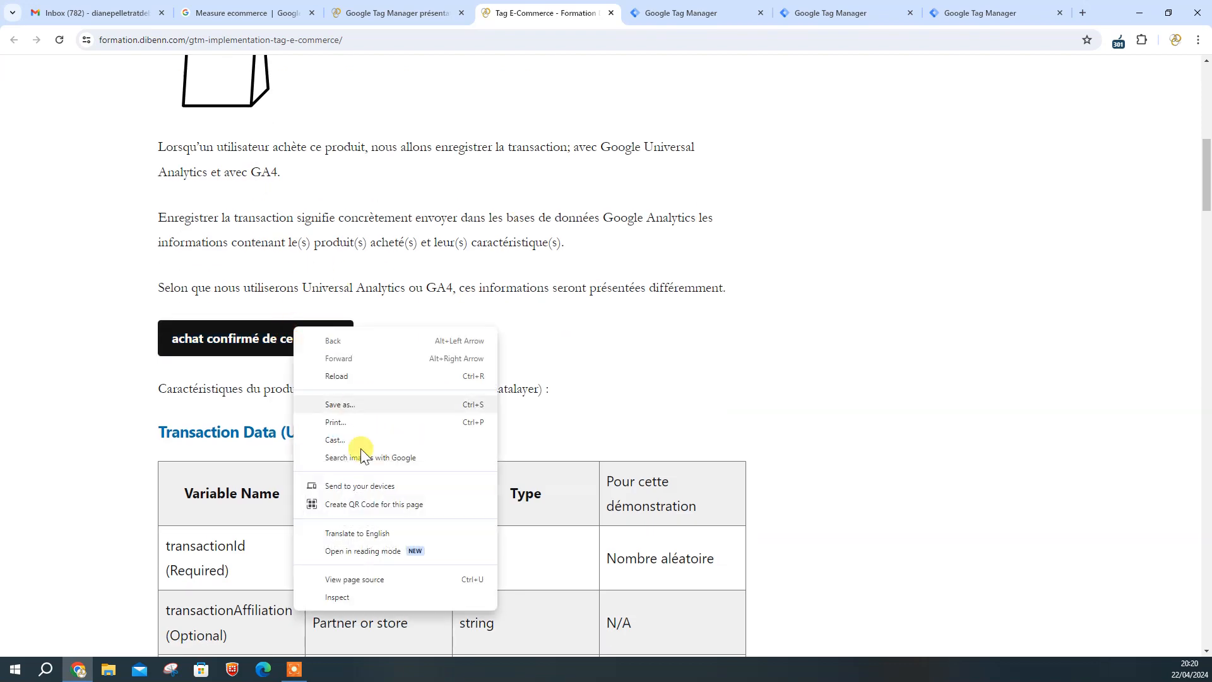
{"action": "left_click", "coordinate": [360, 598]}
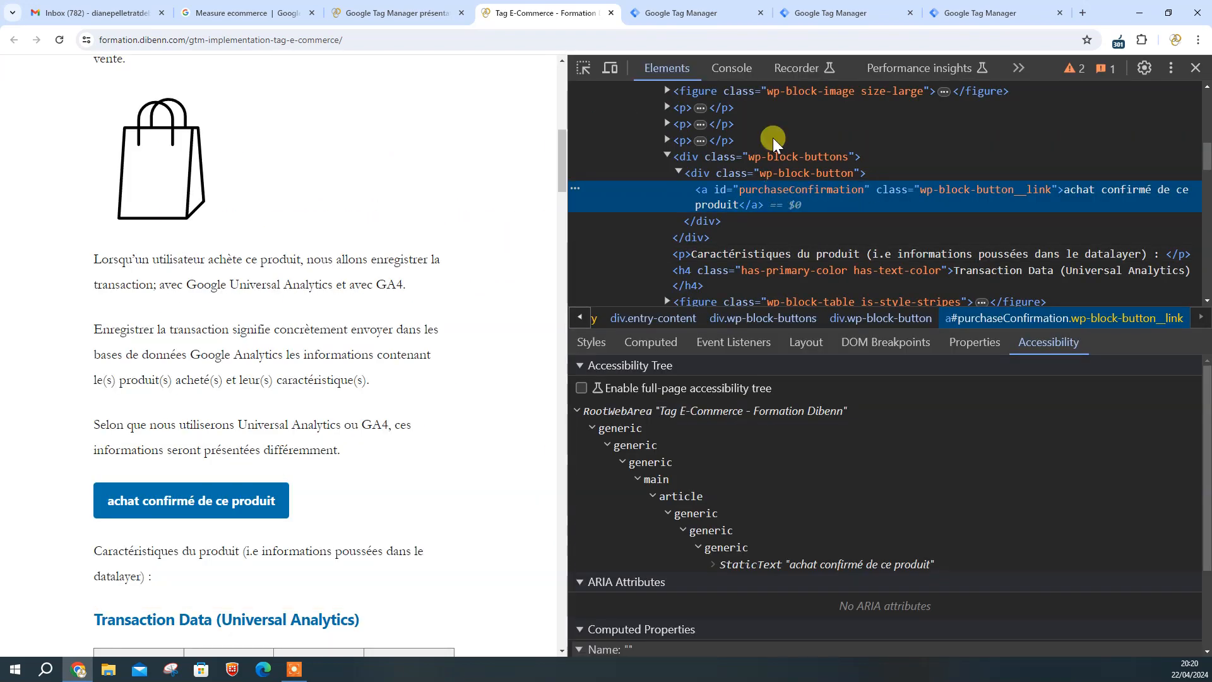
Step: Review the tag's Trigger_Cookie Consent Statistics_false_exception, close it, and return to the Tag E-Commerce demo page
{"action": "left_click", "coordinate": [702, 12]}
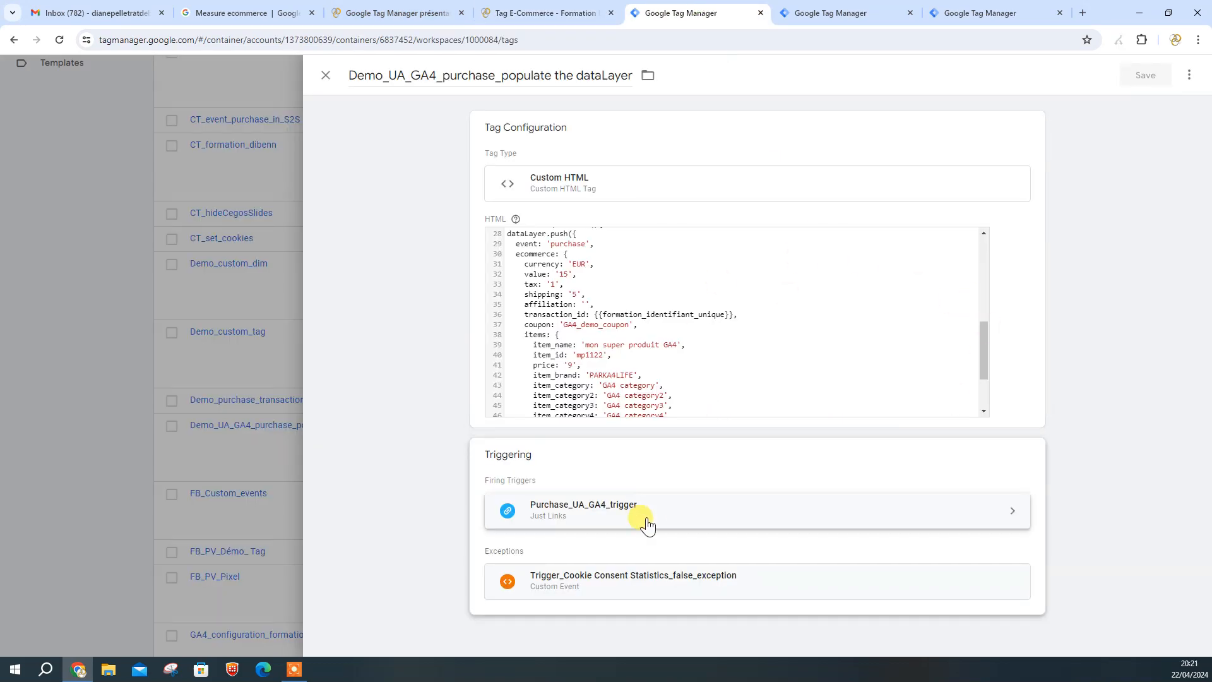
{"action": "left_click", "coordinate": [697, 582]}
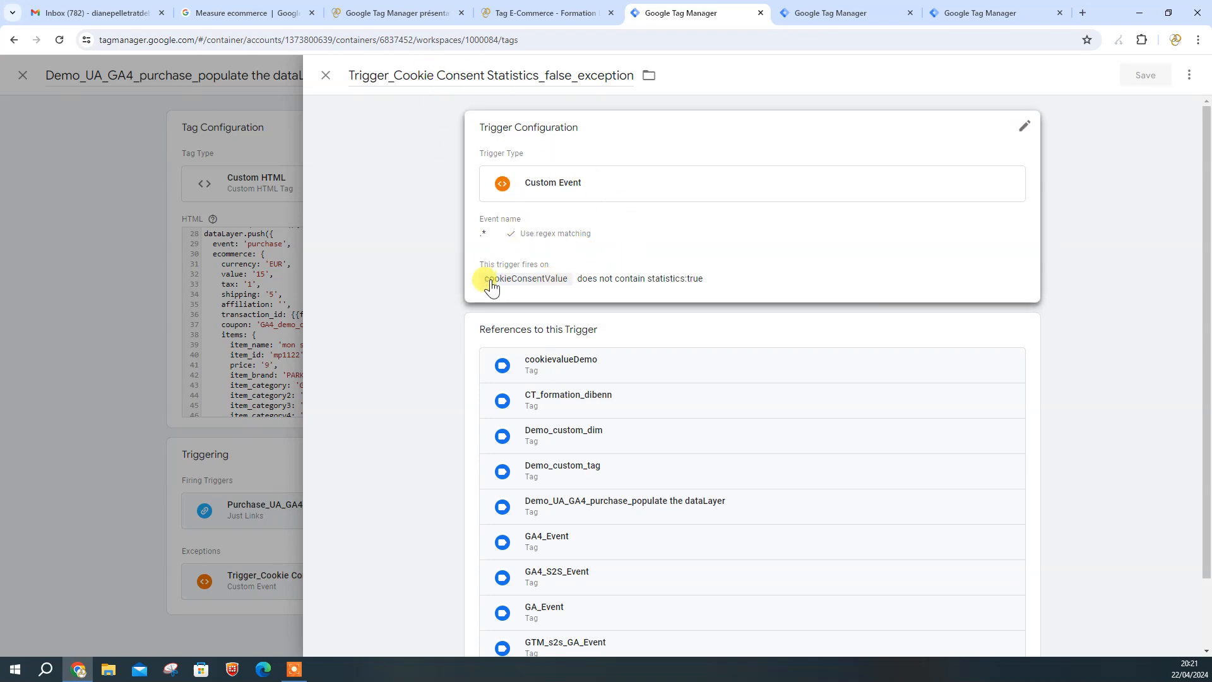
{"action": "left_click", "coordinate": [325, 76]}
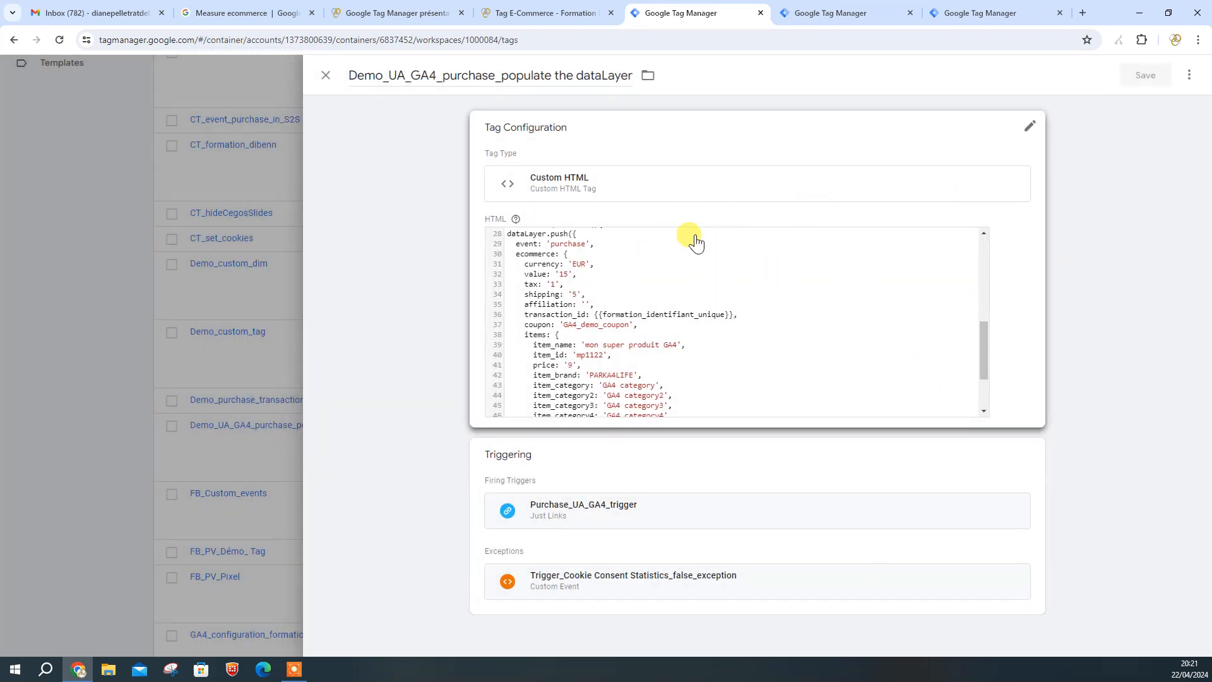
{"action": "left_click", "coordinate": [553, 18]}
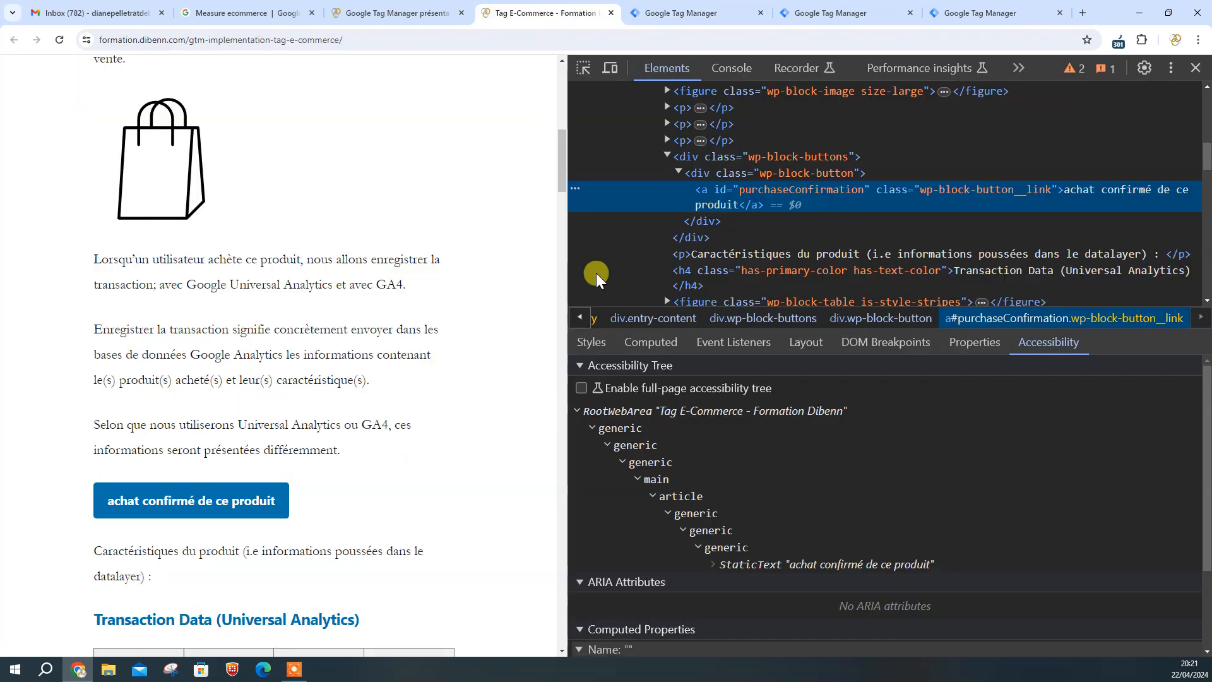
Step: Show the demo page's console, enable the Adswerve - dataLayer Inspector+ extension in Chrome, and return to the Tag E-Commerce page
{"action": "left_click", "coordinate": [723, 69]}
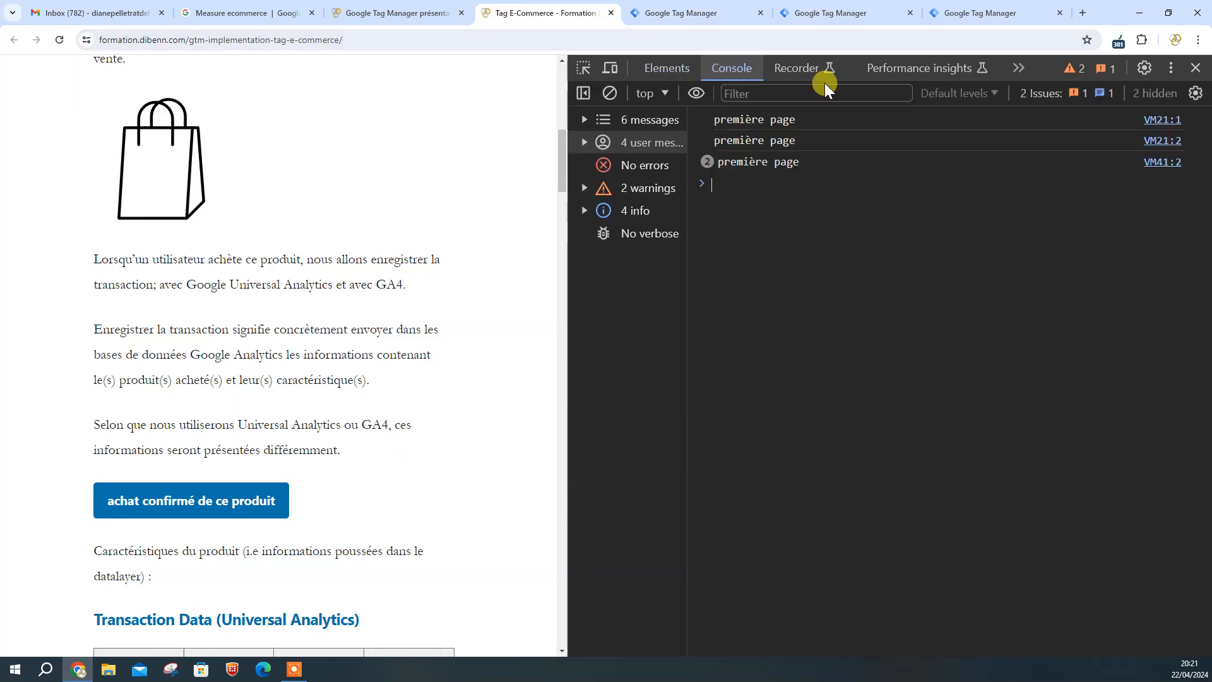
{"action": "left_click", "coordinate": [1198, 42]}
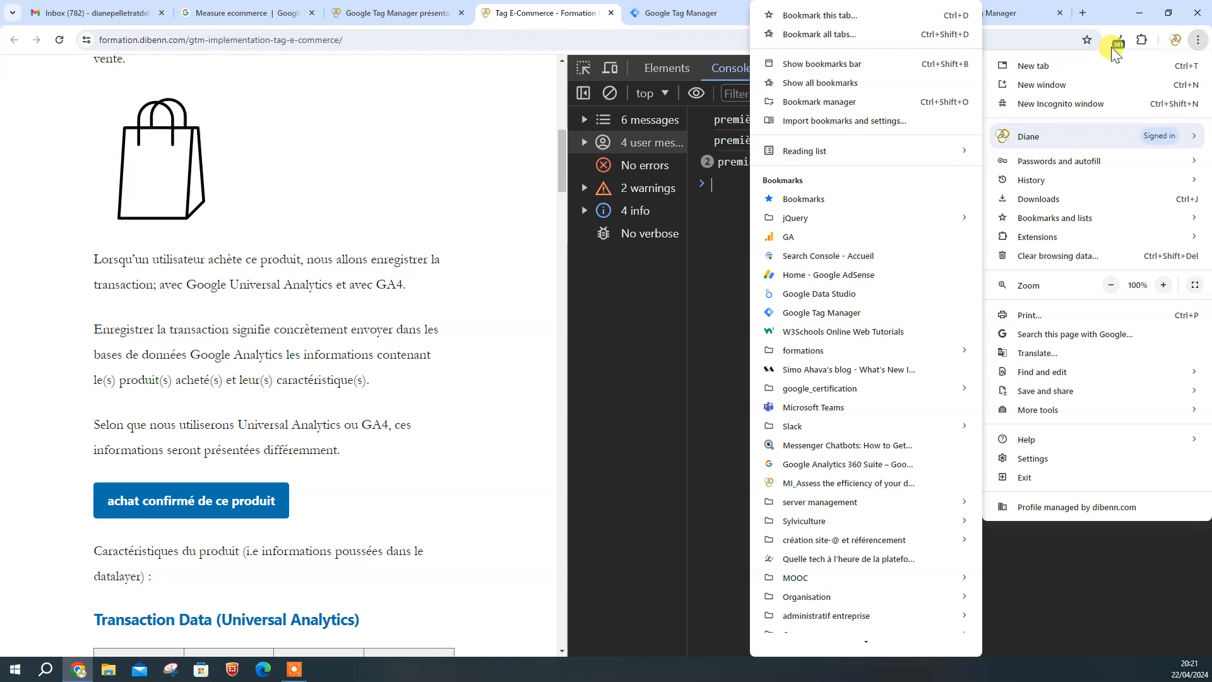
{"action": "left_click", "coordinate": [1141, 40]}
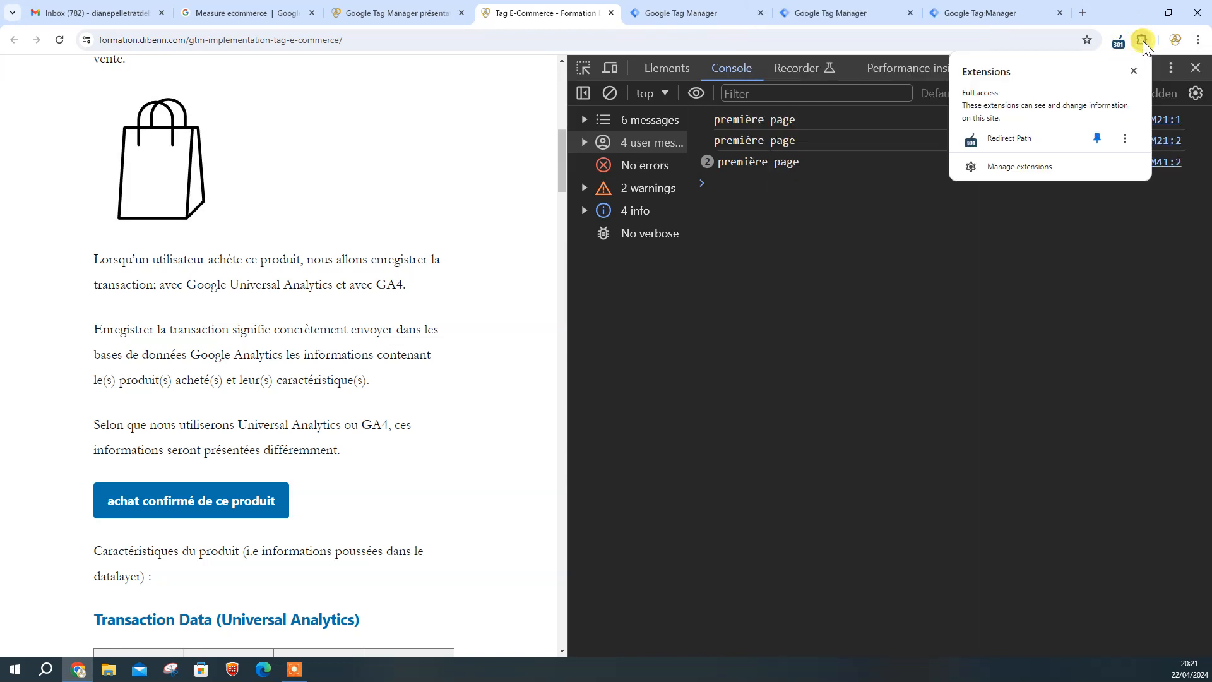
{"action": "left_click", "coordinate": [1052, 168]}
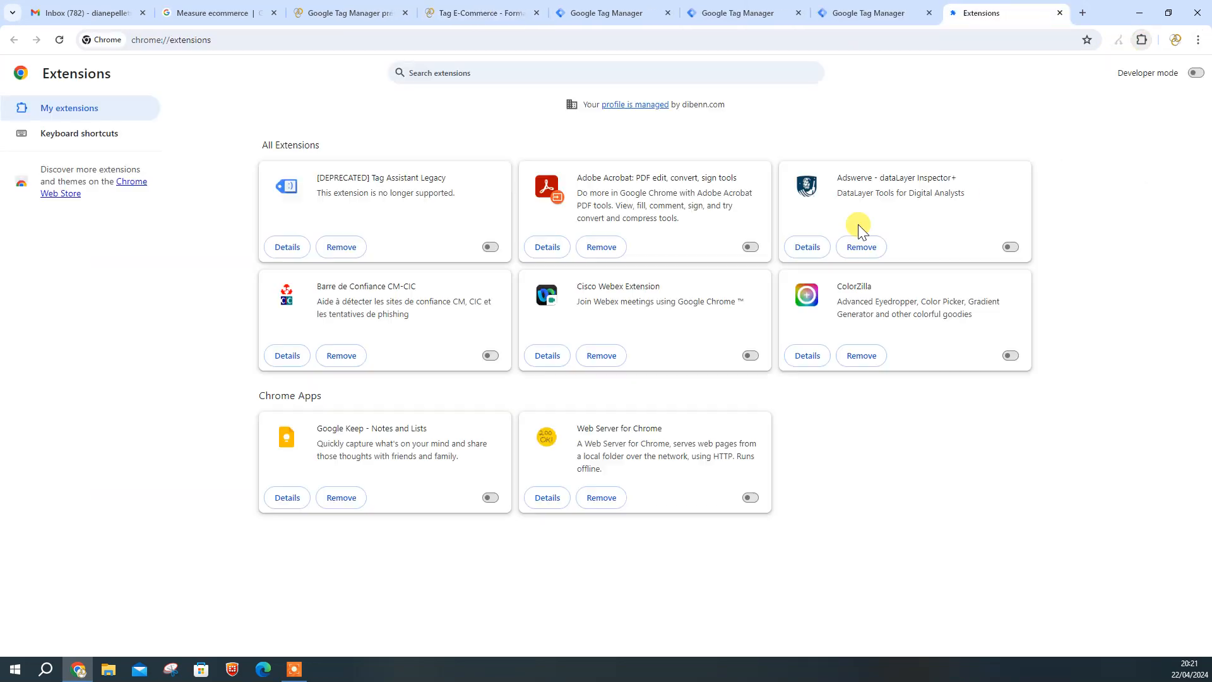
{"action": "scroll", "coordinate": [777, 462], "scroll_direction": "down", "scroll_amount": 3}
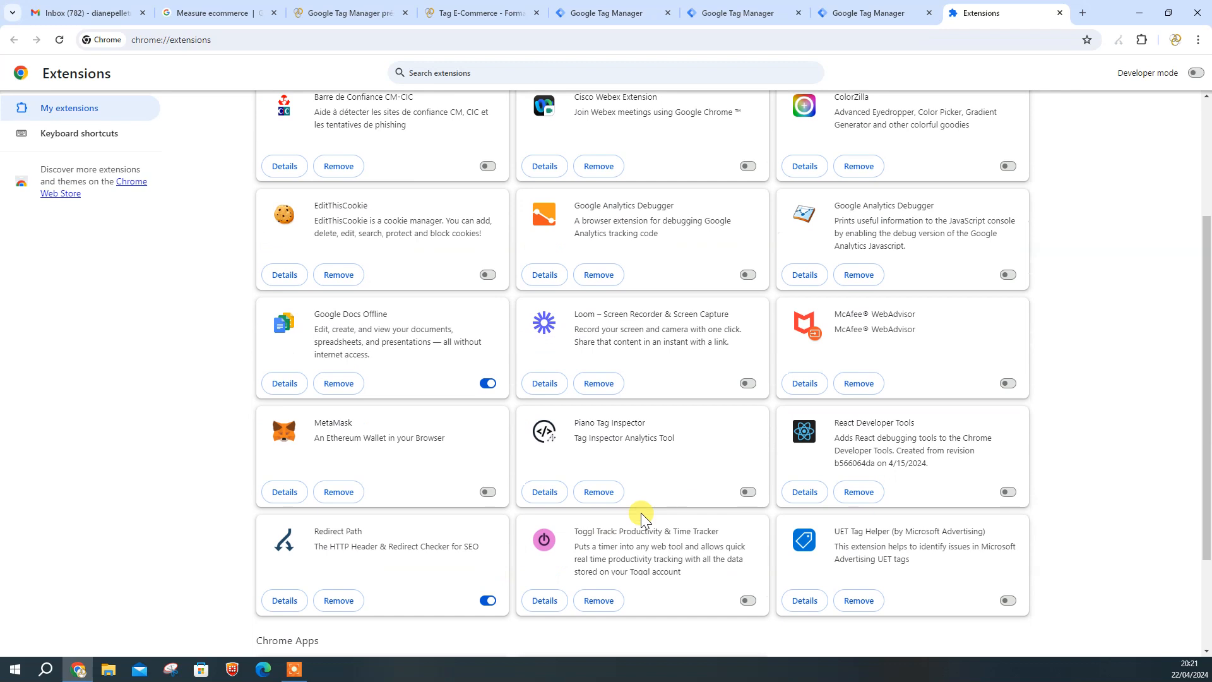
{"action": "scroll", "coordinate": [690, 433], "scroll_direction": "up", "scroll_amount": 3}
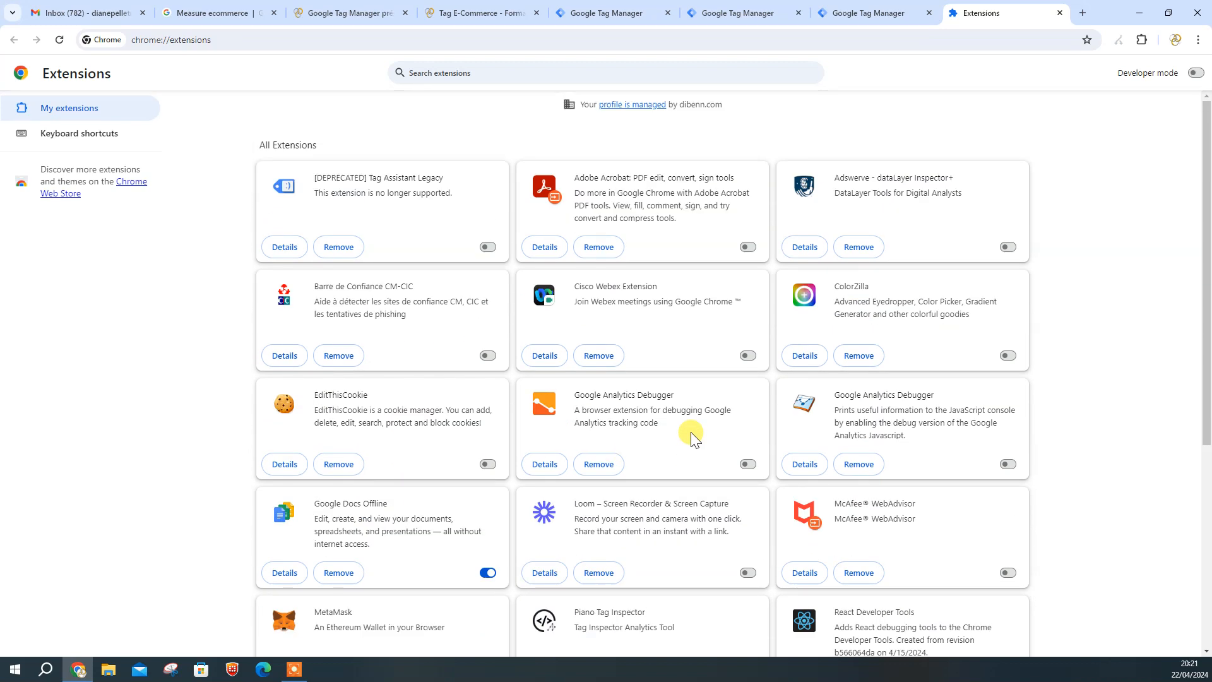
{"action": "left_click", "coordinate": [1025, 248]}
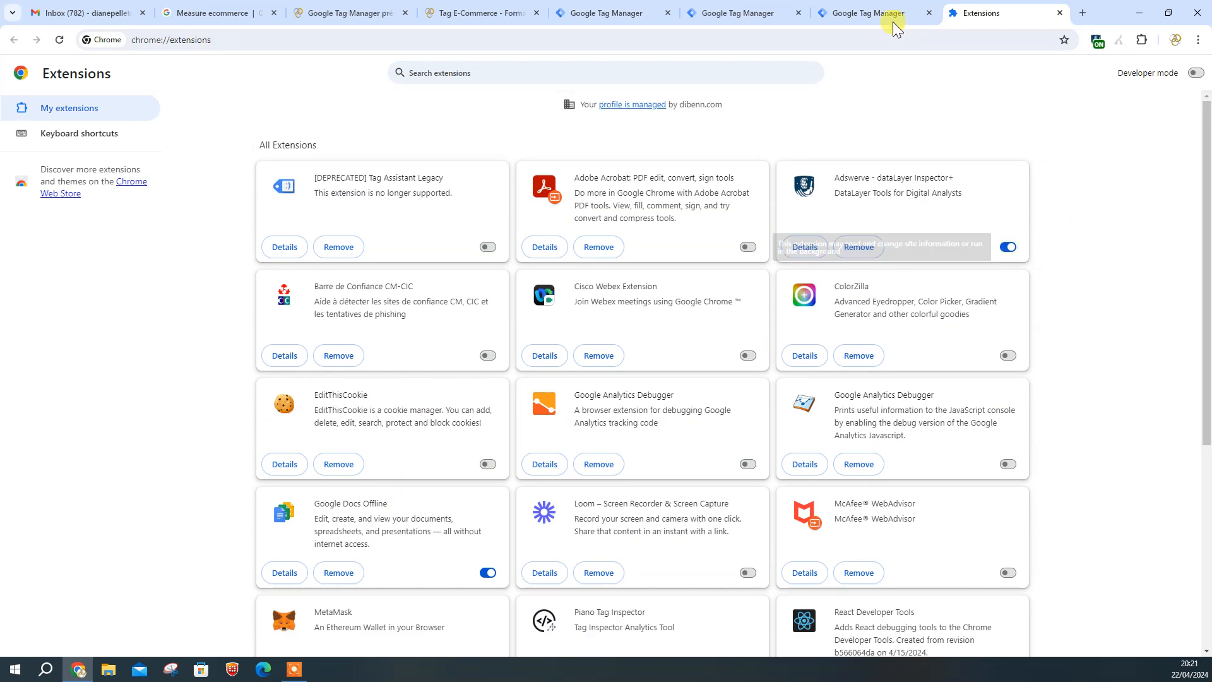
{"action": "left_click", "coordinate": [527, 12]}
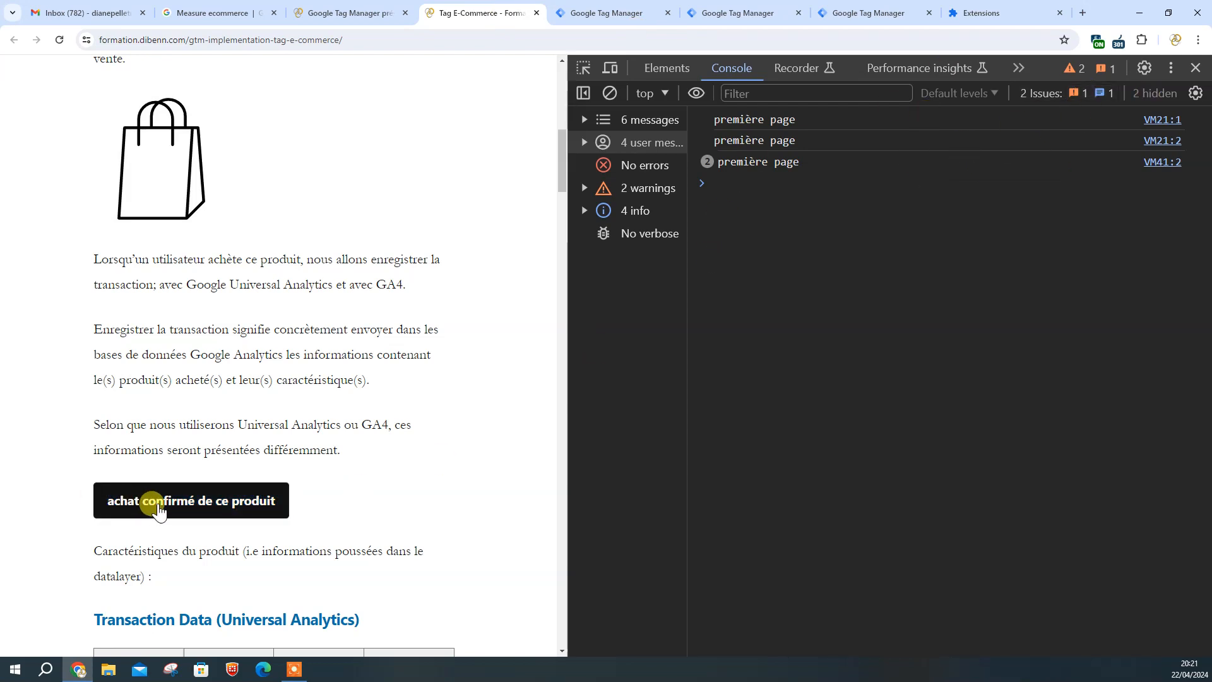
Step: Review the setTimeout delay around the GA4 purchase push in the dataLayer tag's HTML, and return to the demo page
{"action": "left_click", "coordinate": [565, 12]}
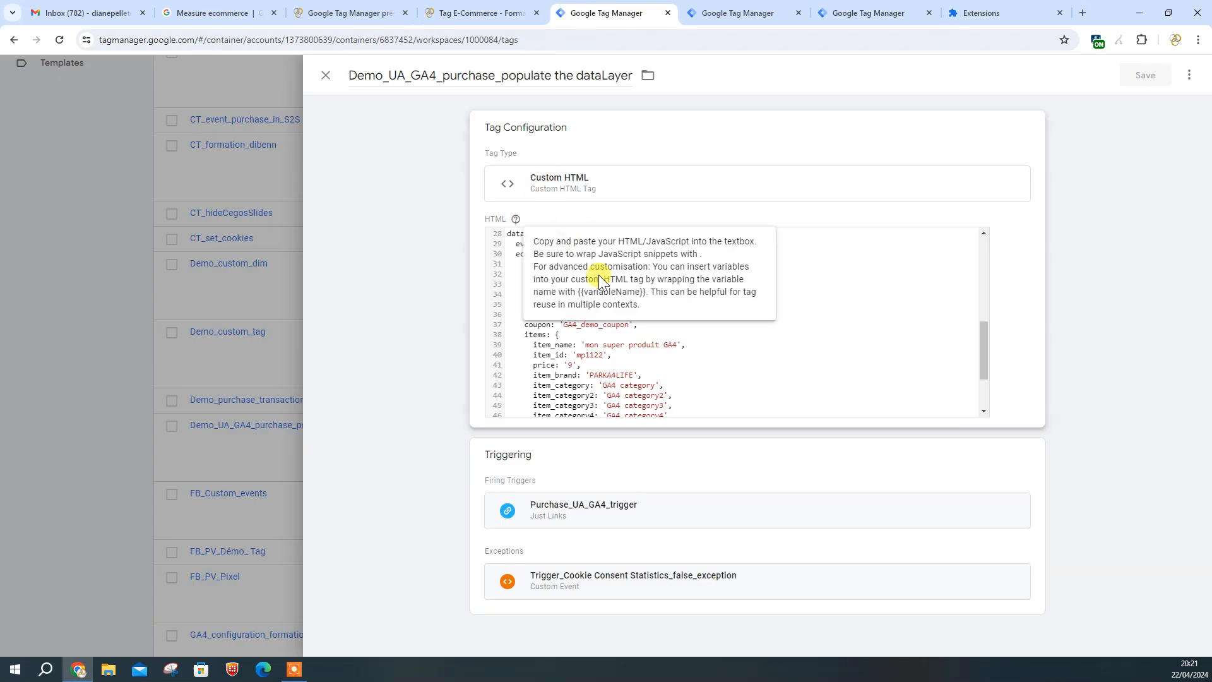
{"action": "left_click_drag", "start_coordinate": [986, 341], "coordinate": [975, 388]}
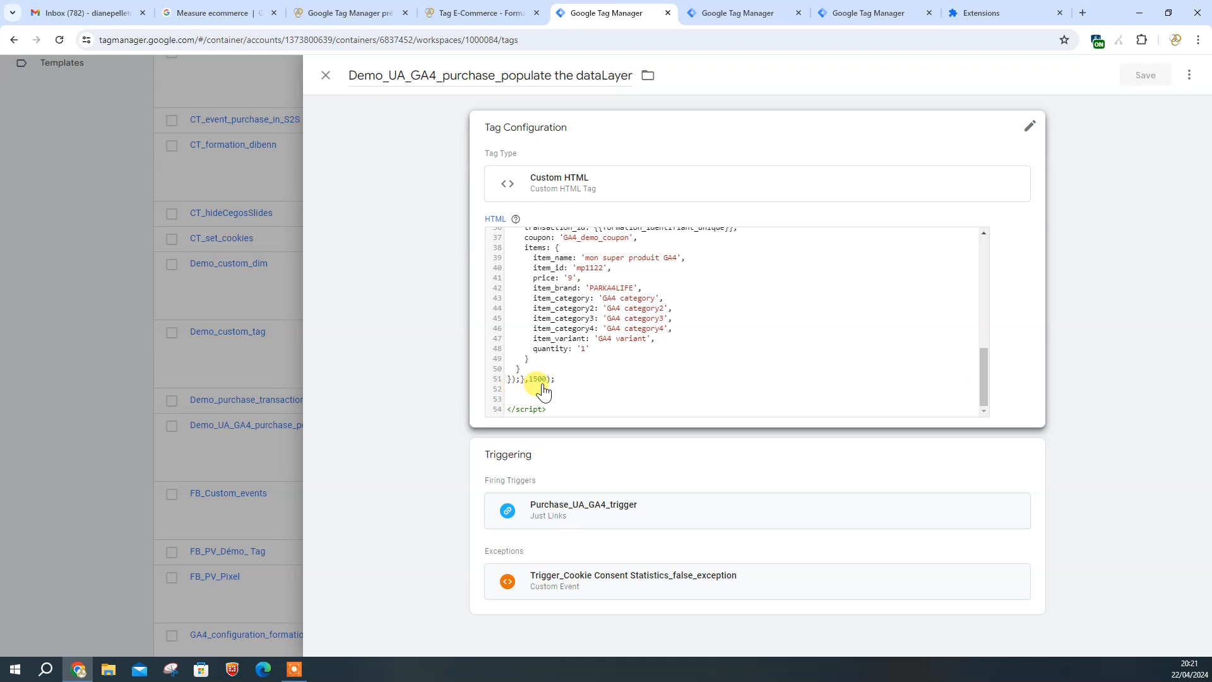
{"action": "left_click_drag", "start_coordinate": [983, 377], "coordinate": [988, 343]}
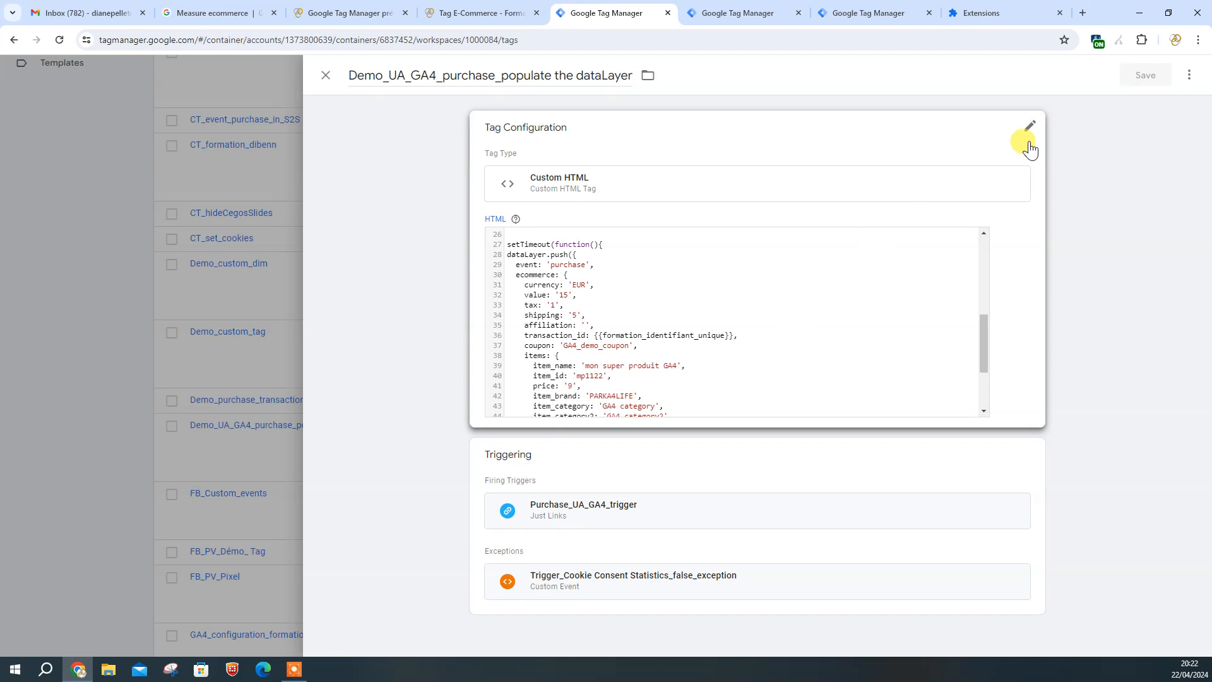
{"action": "left_click", "coordinate": [713, 17]}
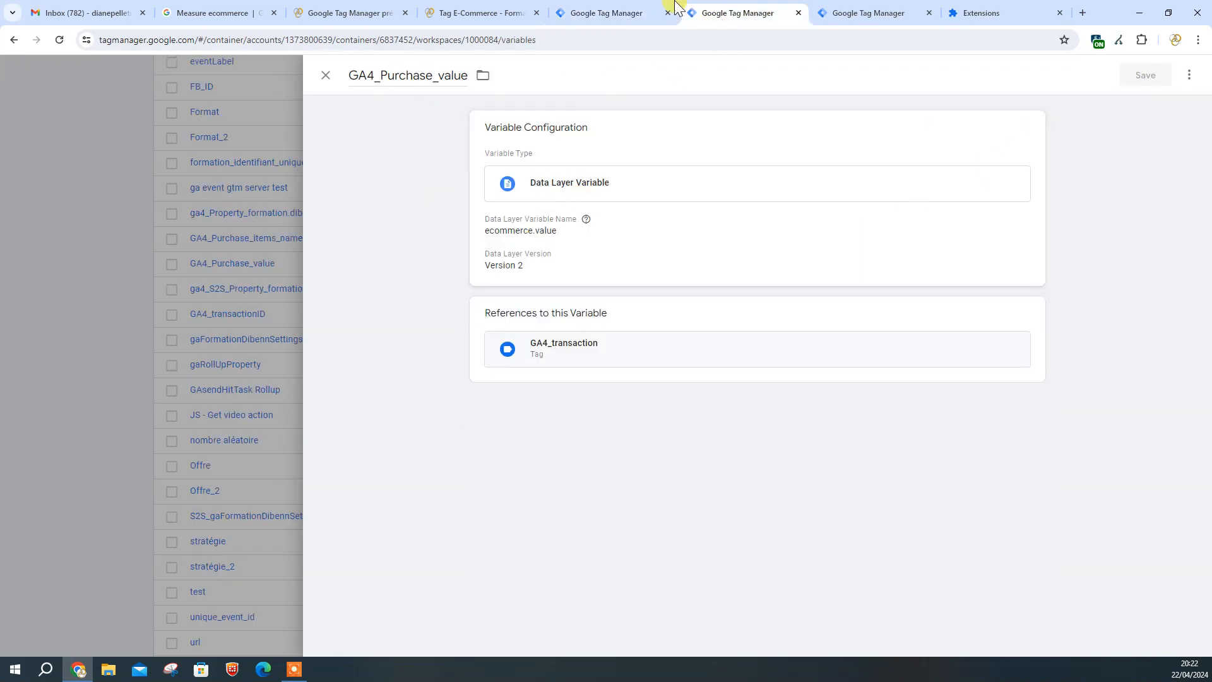
{"action": "left_click", "coordinate": [477, 17]}
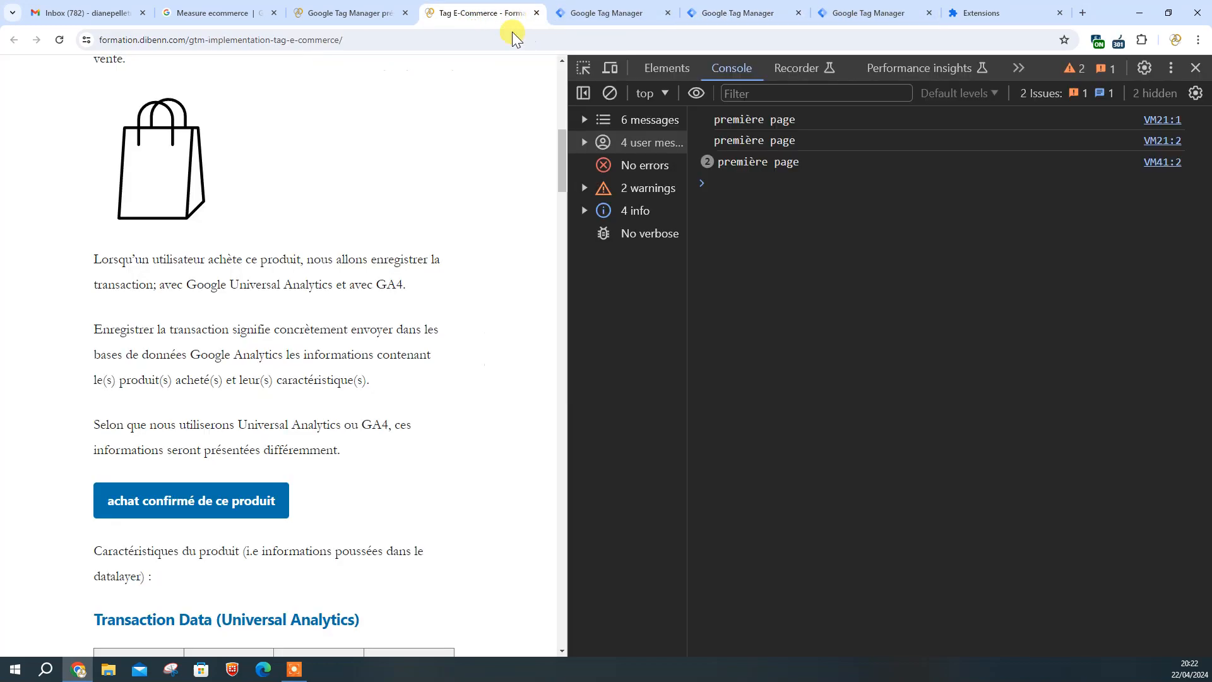
Step: Show all message types in the console and trigger the "achat confirmé de ce produit" button to test the dataLayer logging
{"action": "left_click", "coordinate": [1098, 42]}
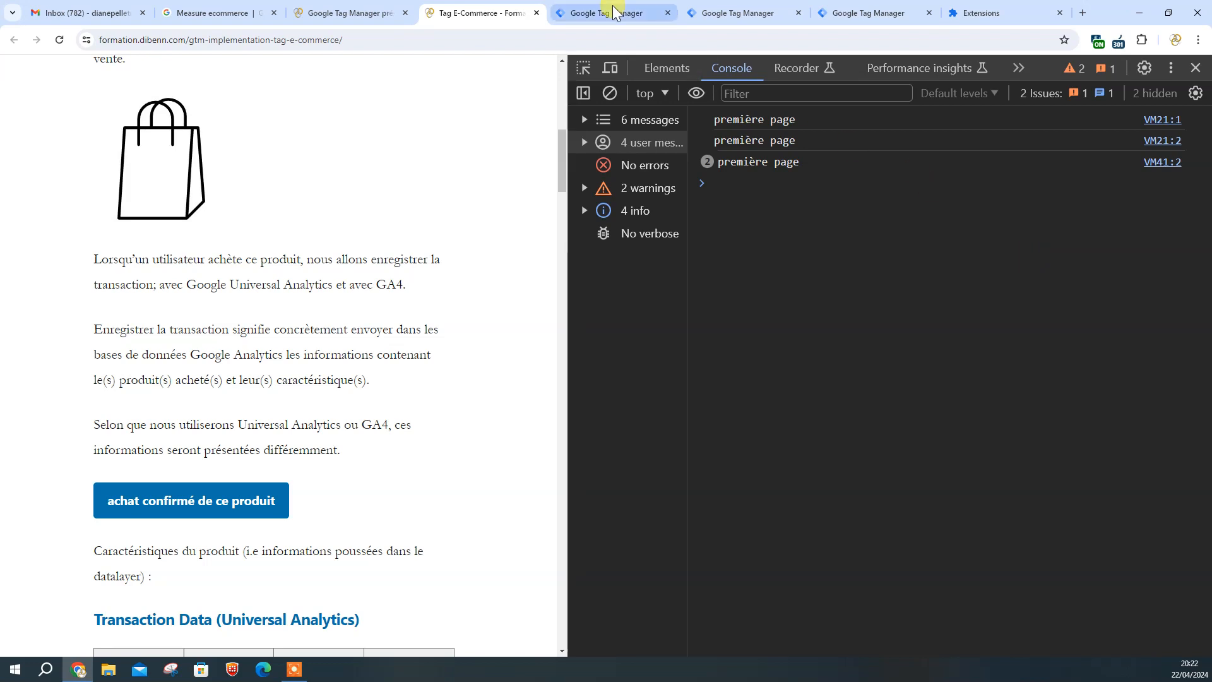
{"action": "left_click", "coordinate": [213, 503]}
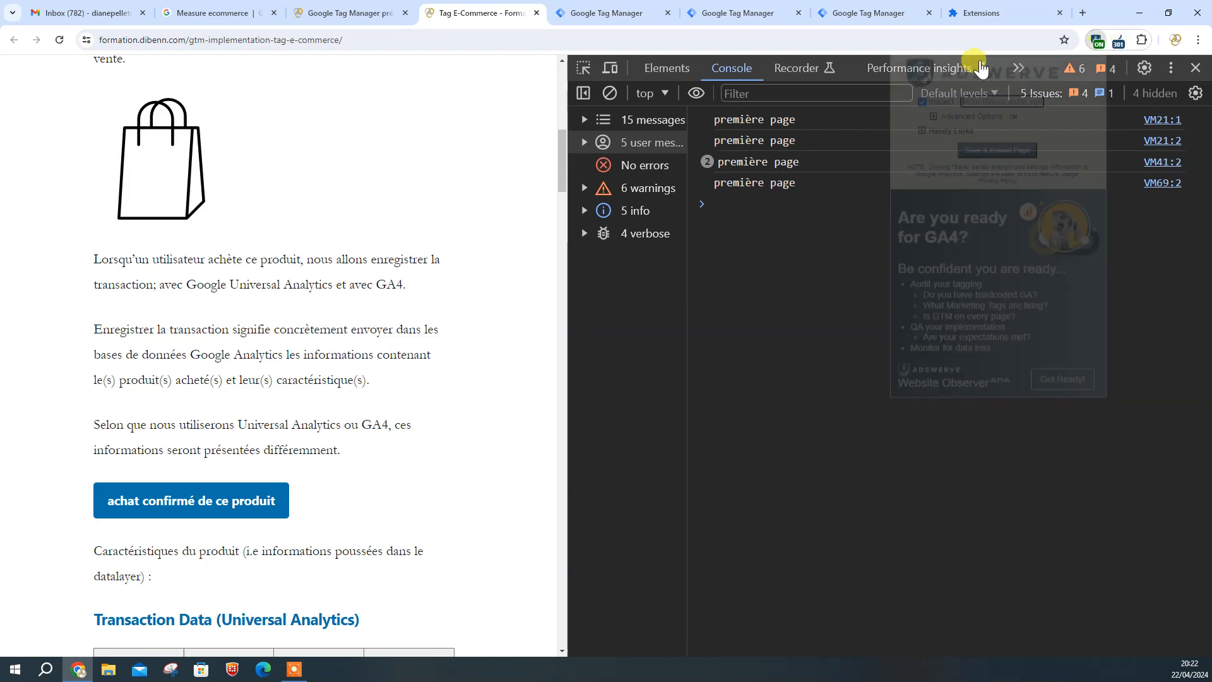
{"action": "left_click", "coordinate": [1099, 44]}
{"action": "left_click", "coordinate": [631, 120]}
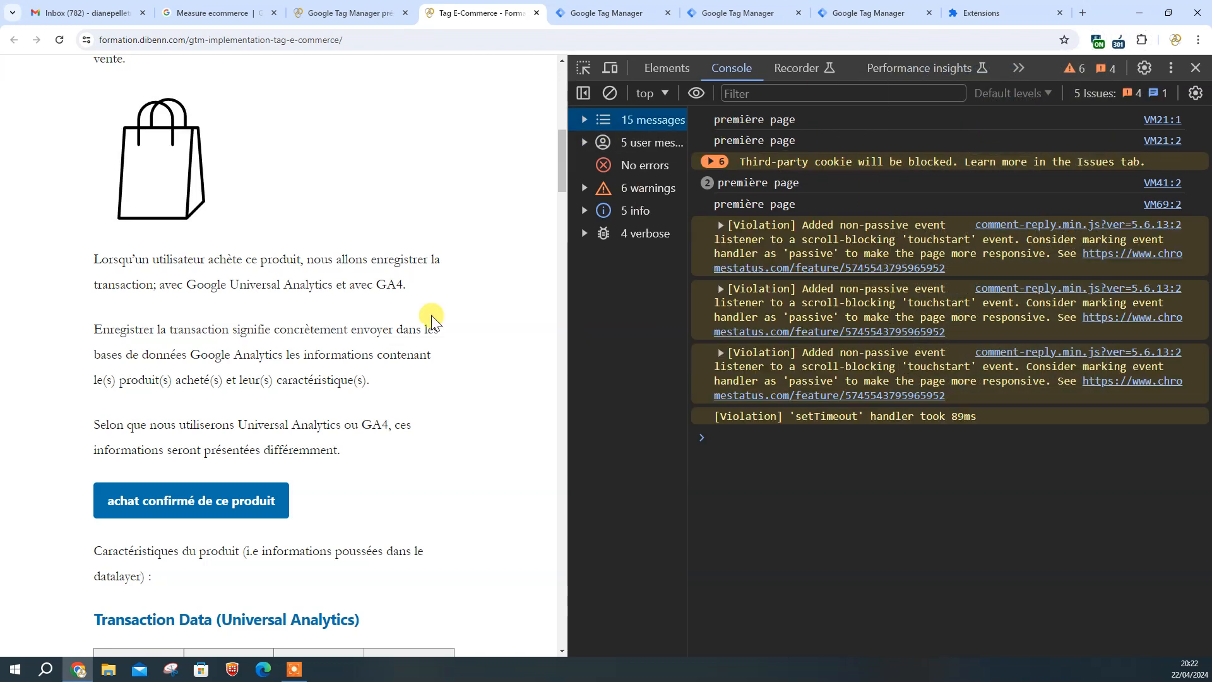
{"action": "left_click", "coordinate": [168, 502]}
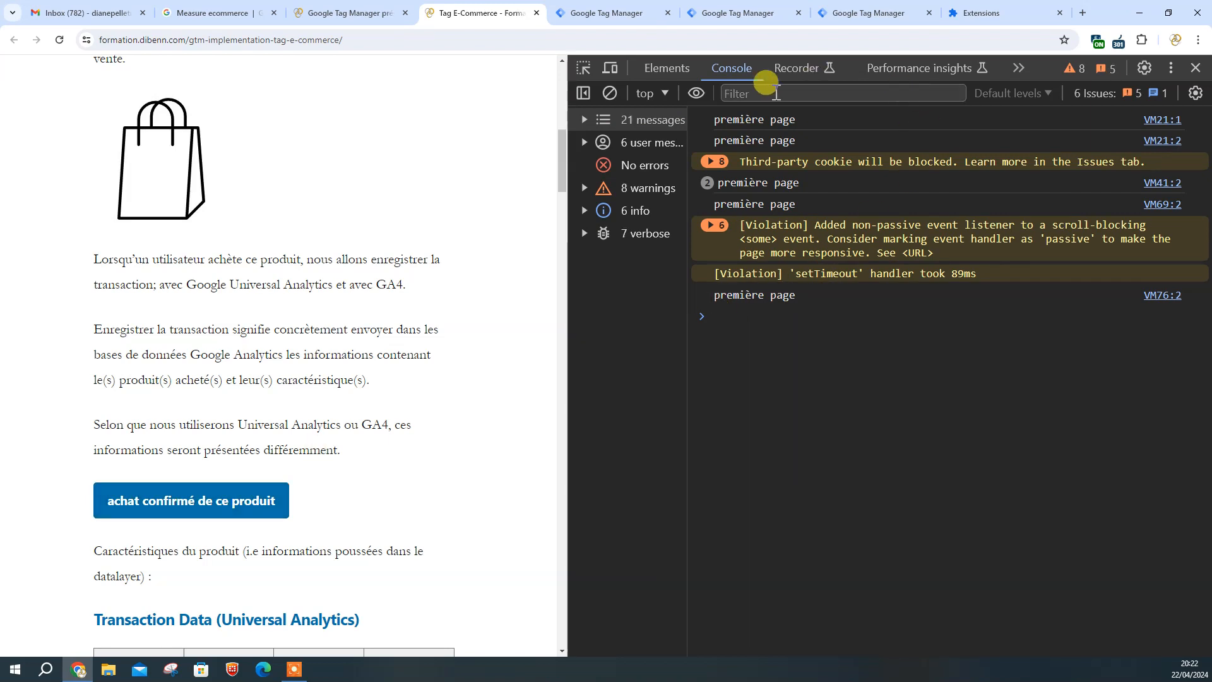
Step: Try Classic Mode in the dataLayer Inspector+ advanced options and reload the demo page
{"action": "left_click", "coordinate": [1097, 40]}
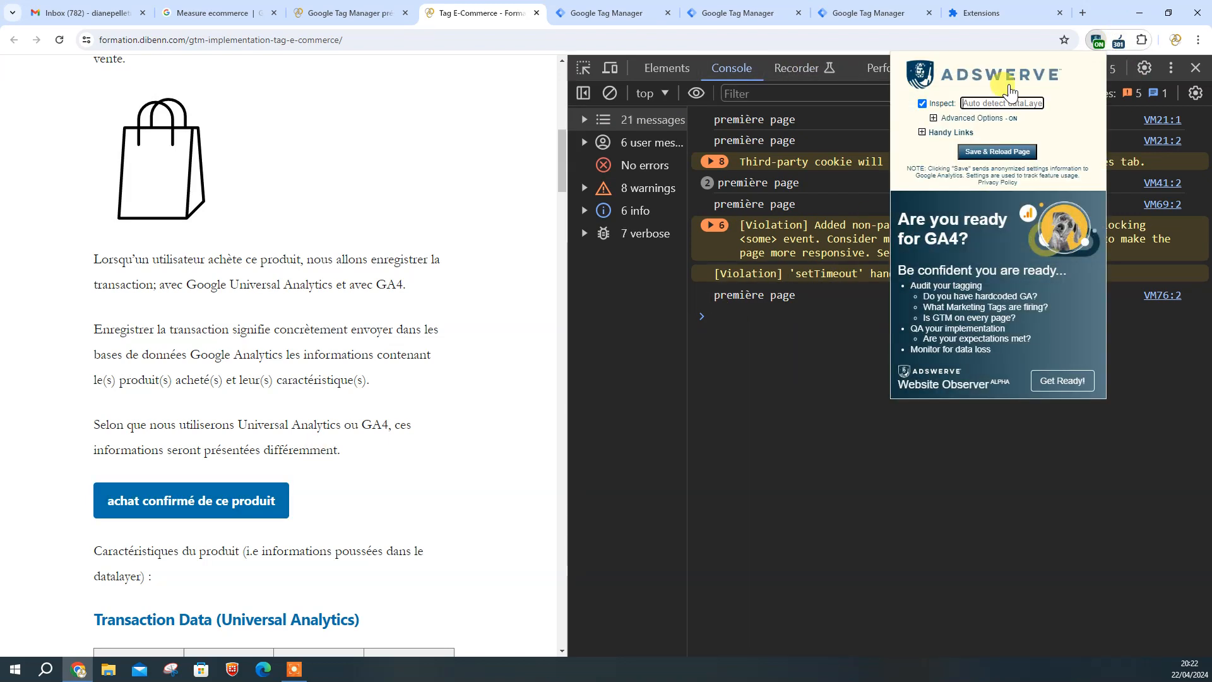
{"action": "left_click", "coordinate": [934, 119]}
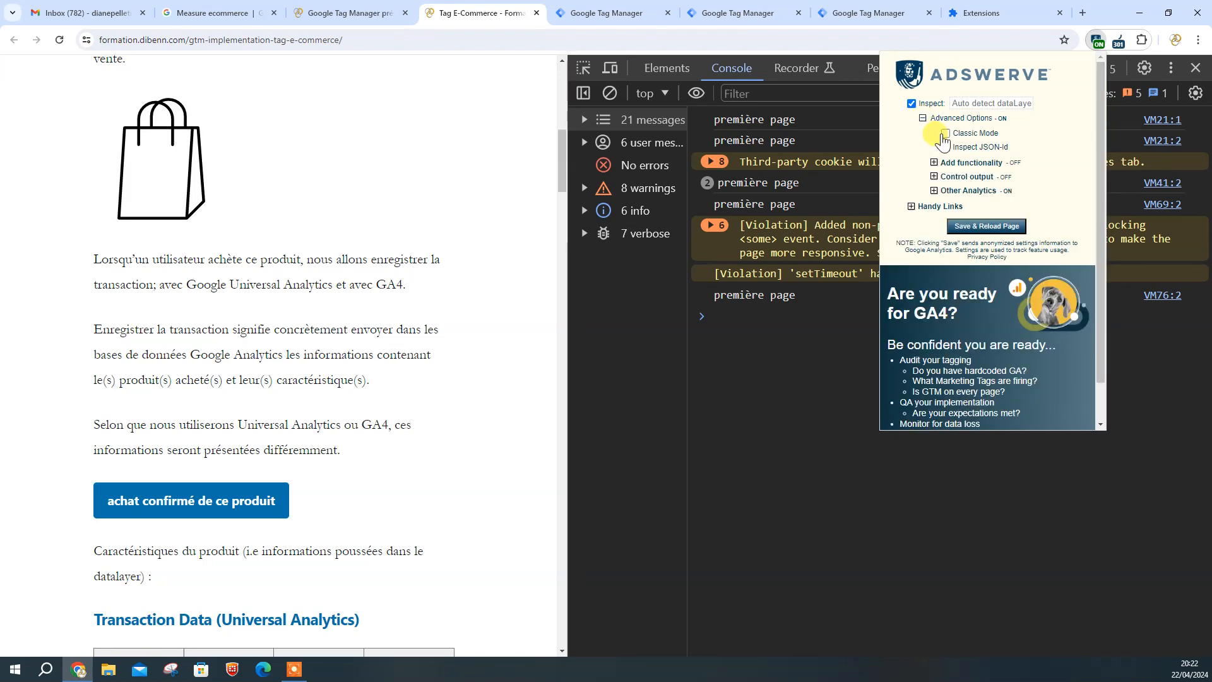
{"action": "left_click", "coordinate": [944, 134]}
{"action": "left_click", "coordinate": [863, 351]}
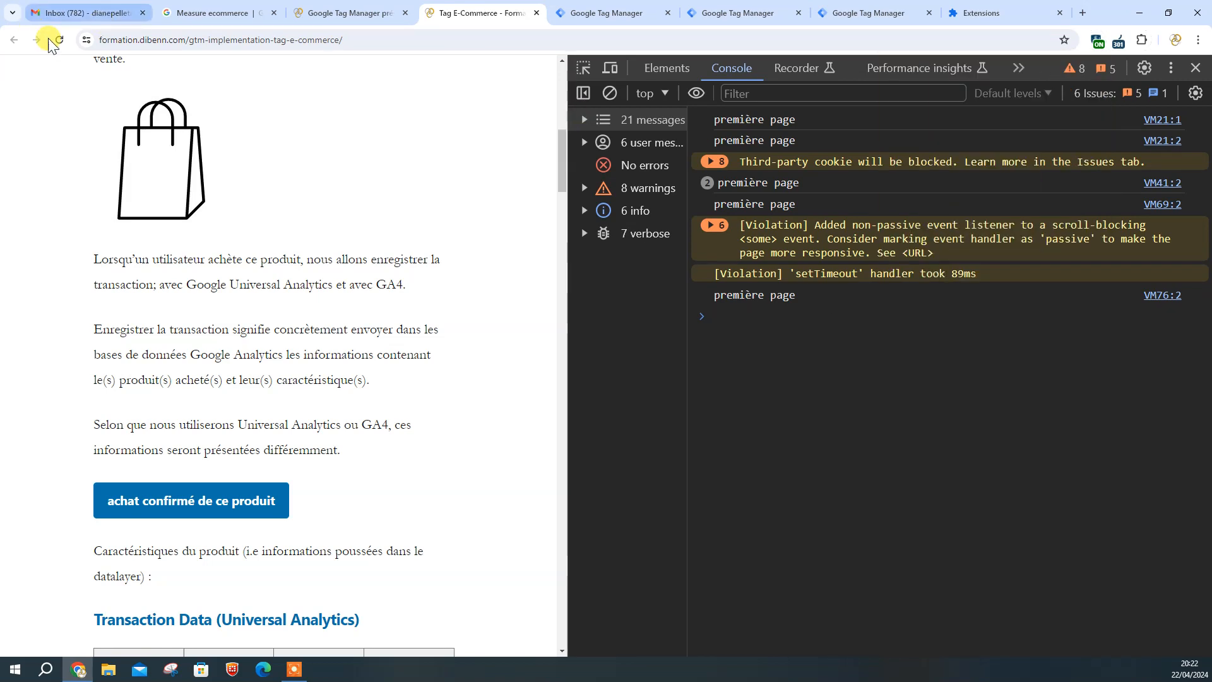
{"action": "left_click", "coordinate": [59, 40]}
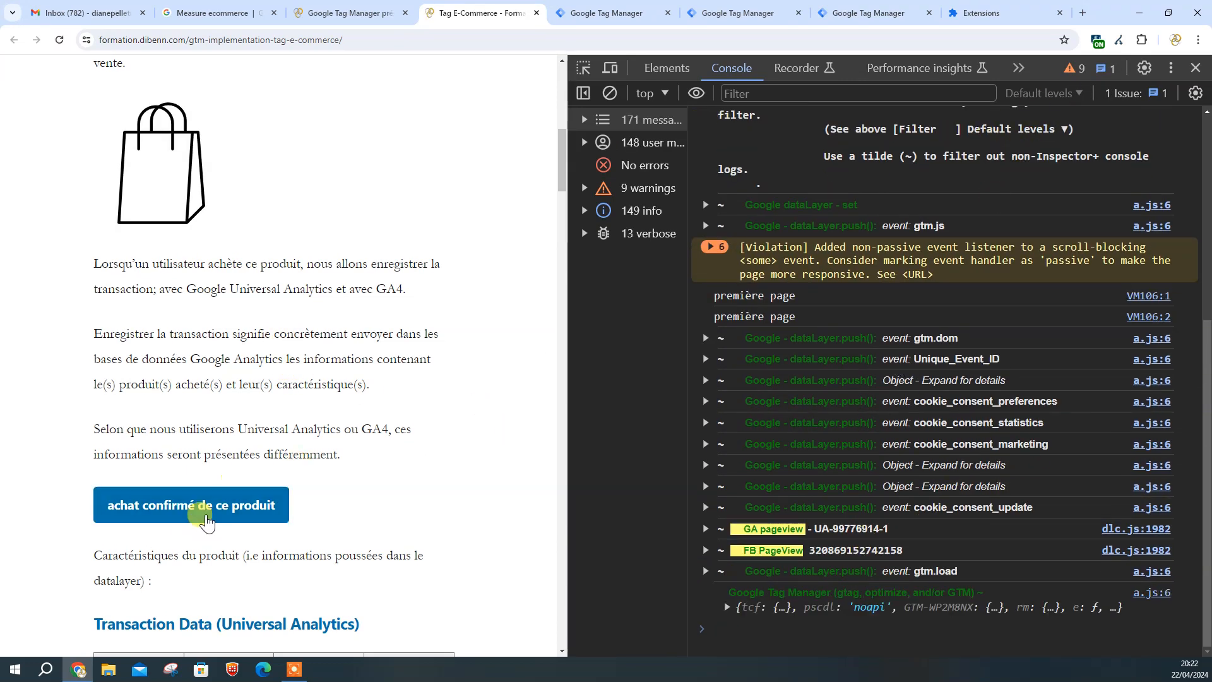
{"action": "left_click", "coordinate": [1097, 40]}
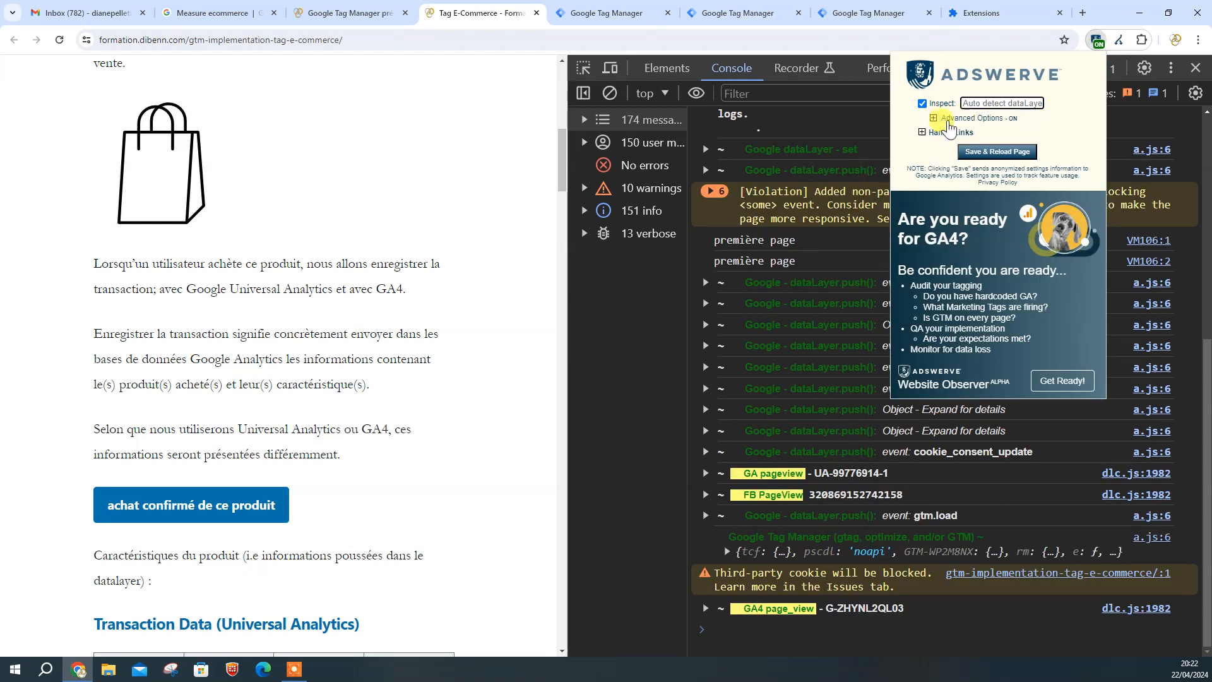
{"action": "left_click", "coordinate": [933, 119]}
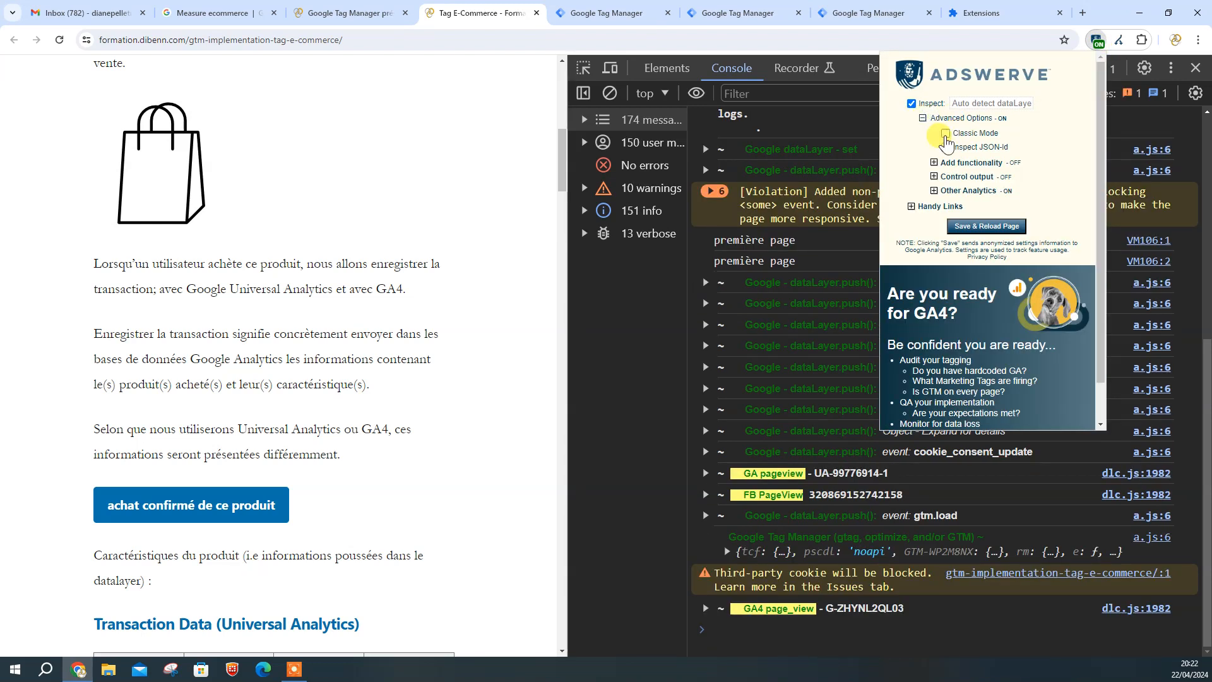
{"action": "left_click", "coordinate": [946, 134]}
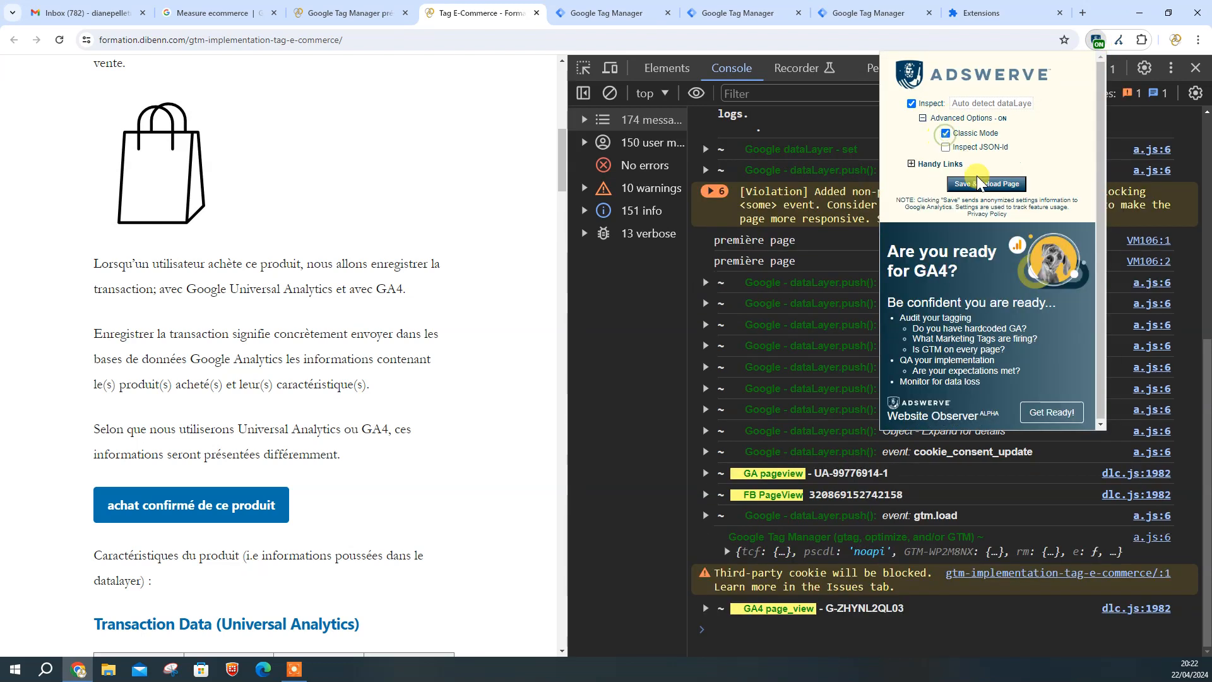
{"action": "left_click", "coordinate": [638, 376]}
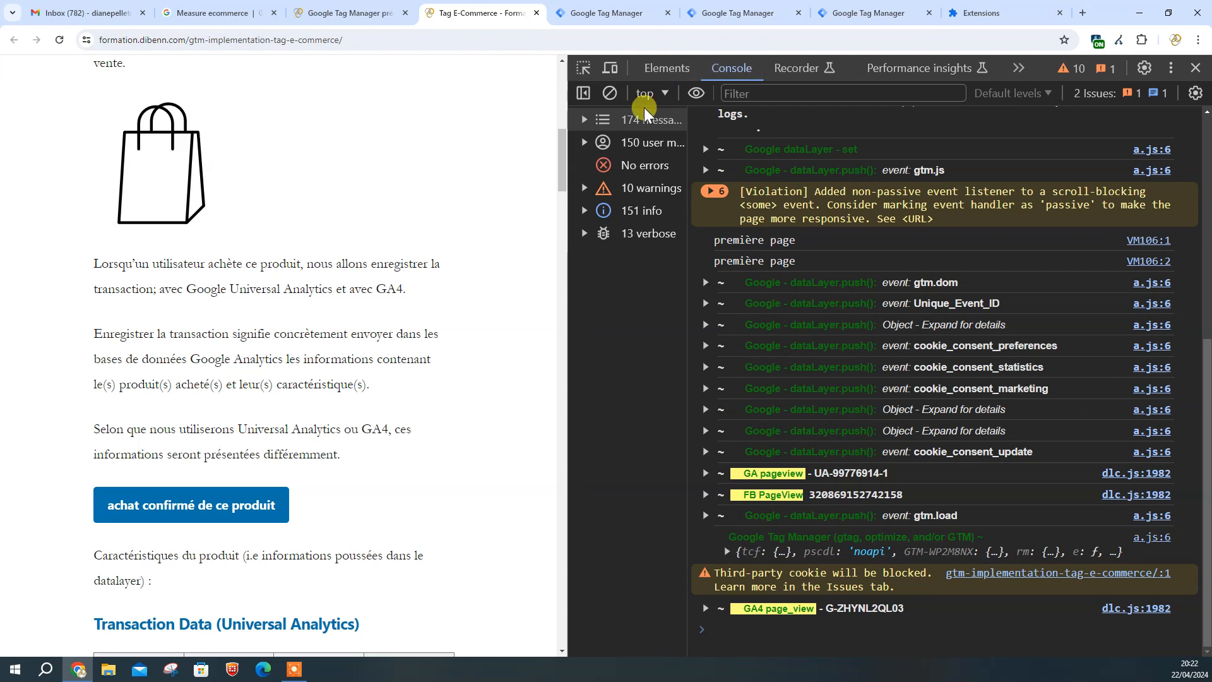
Step: Clear the console, evaluate dataLayer, and expand the returned array to examine its events
{"action": "left_click", "coordinate": [610, 93]}
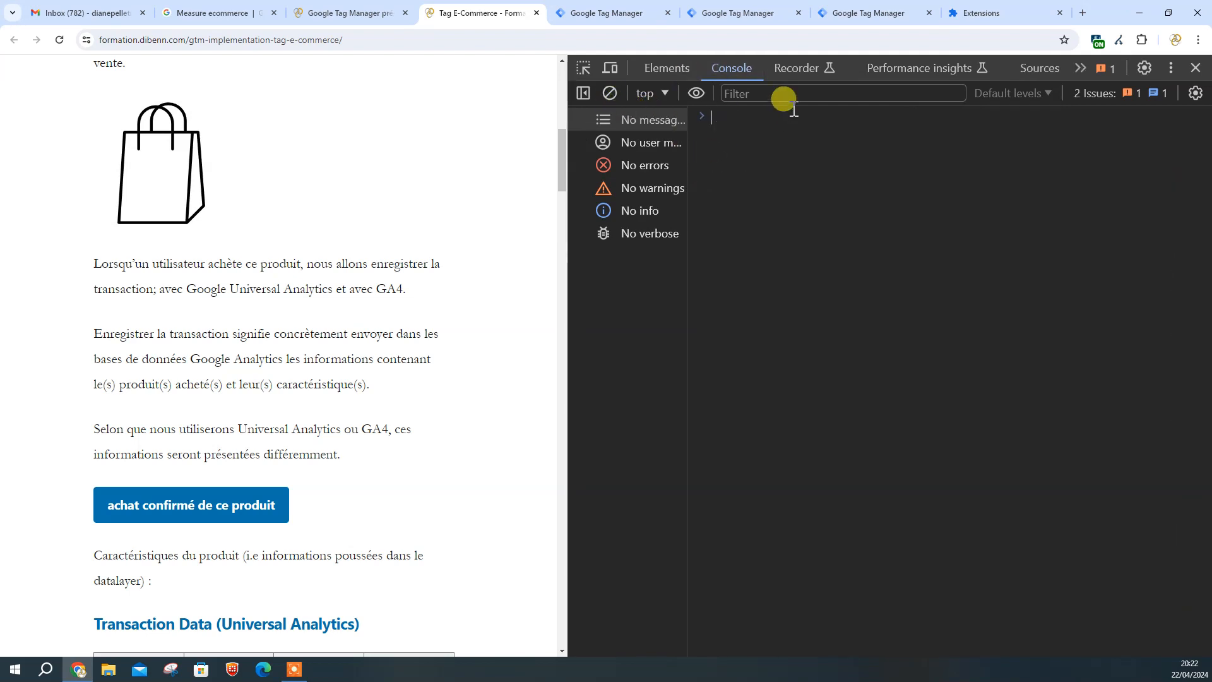
{"action": "type", "text": "data"}
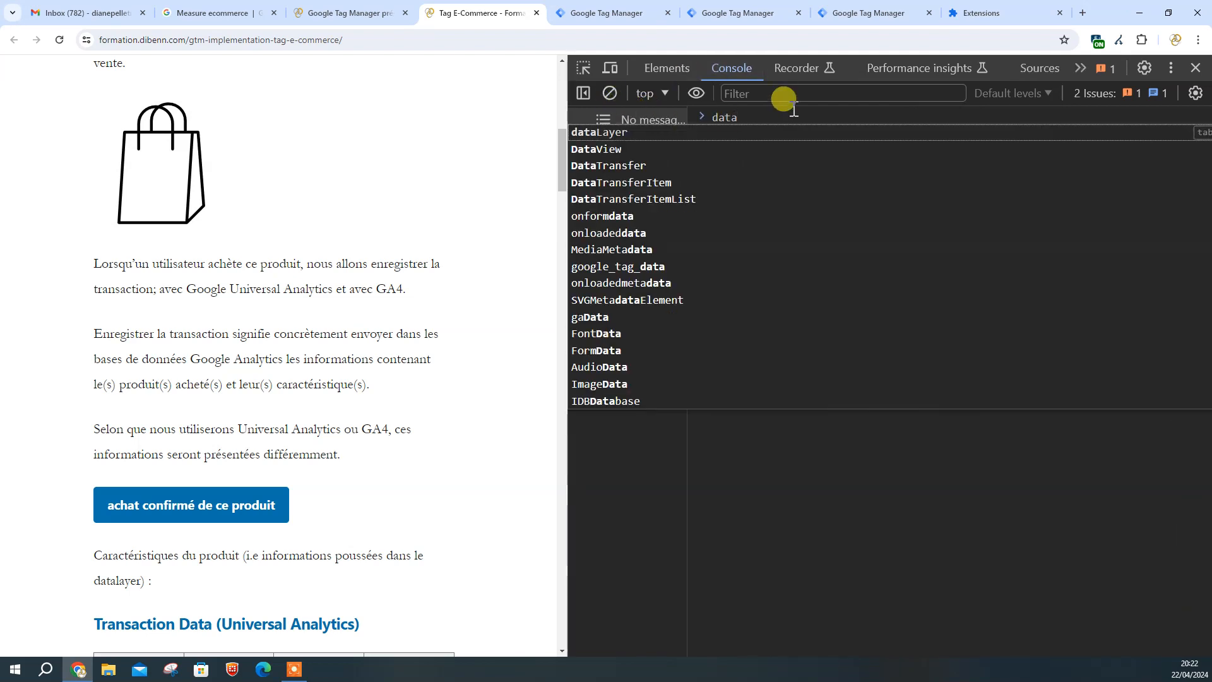
{"action": "key", "text": "Tab"}
{"action": "key", "text": "Return"}
{"action": "left_click", "coordinate": [719, 147]}
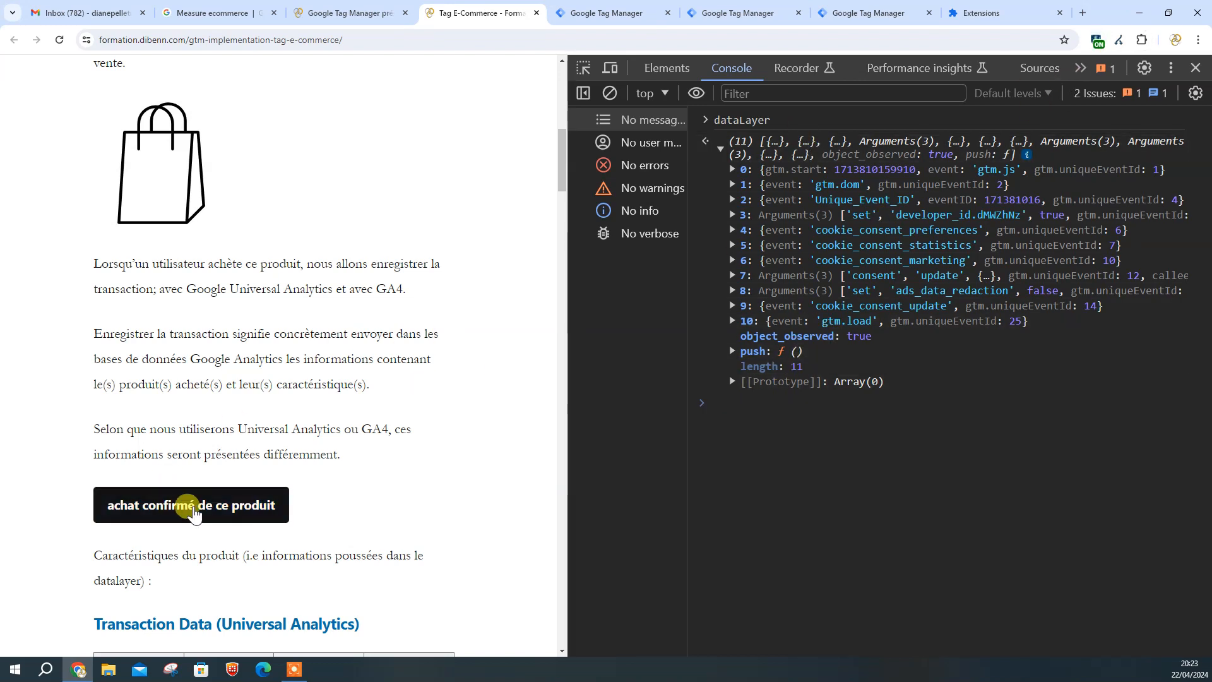
Step: Trigger the "achat confirmé de ce produit" button and expand the logged purchase dataLayer push to examine its e-commerce payload
{"action": "left_click", "coordinate": [195, 513]}
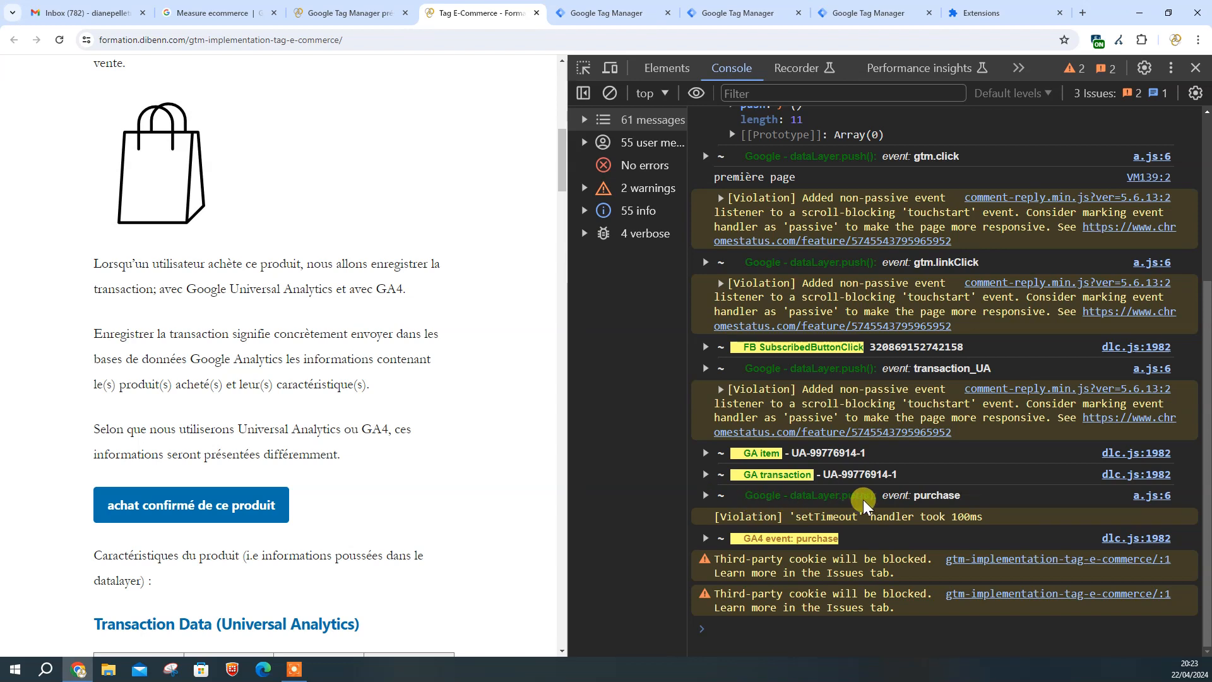
{"action": "left_click", "coordinate": [705, 496]}
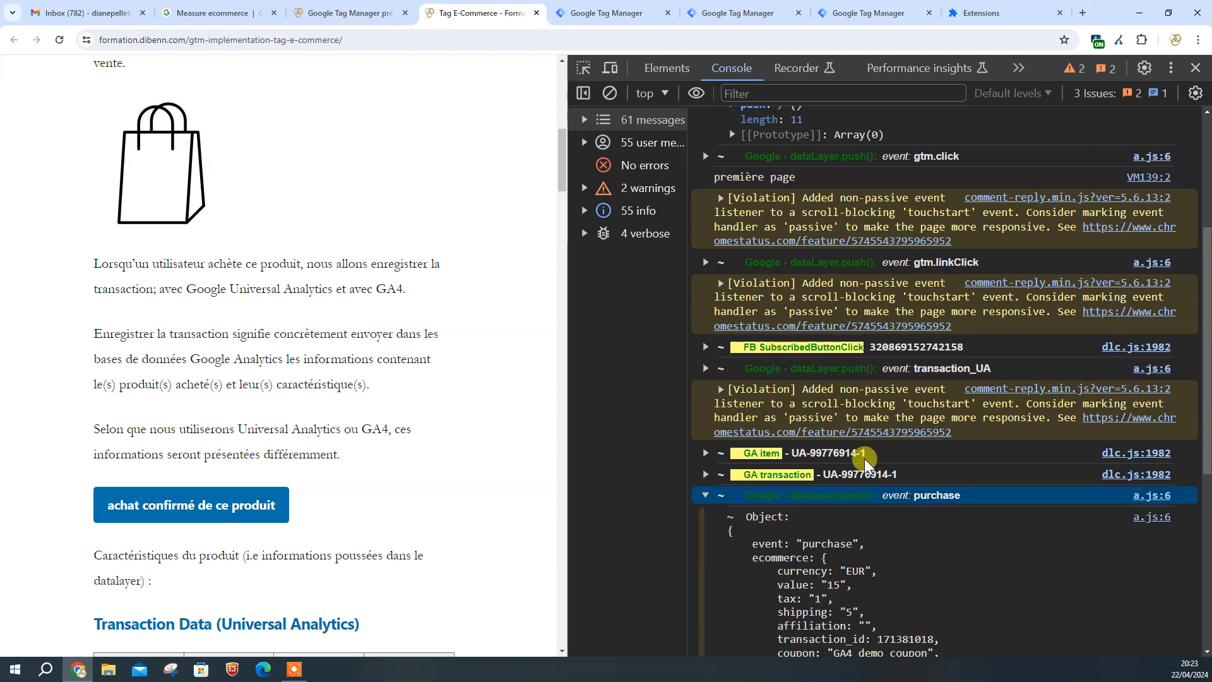
{"action": "scroll", "coordinate": [869, 456], "scroll_direction": "down", "scroll_amount": 4}
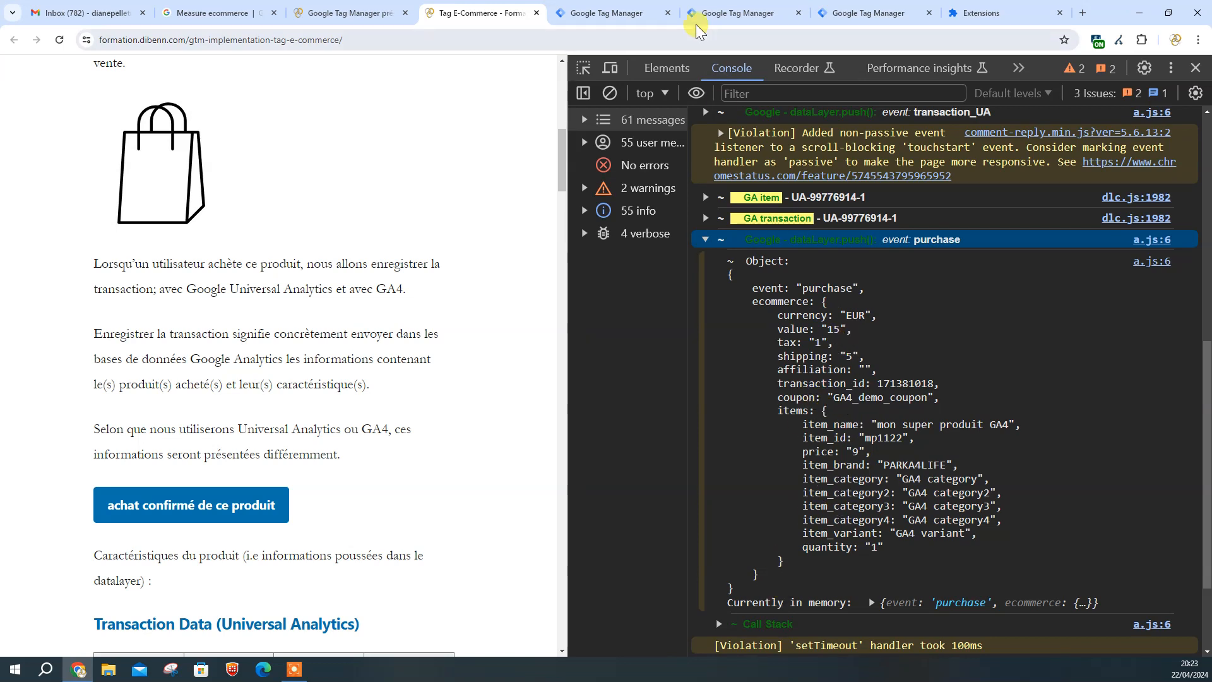
Step: Compare the logged purchase payload with the dataLayer tag's HTML, and bring up the GA4_Purchase_value variable's configuration
{"action": "left_click", "coordinate": [590, 13]}
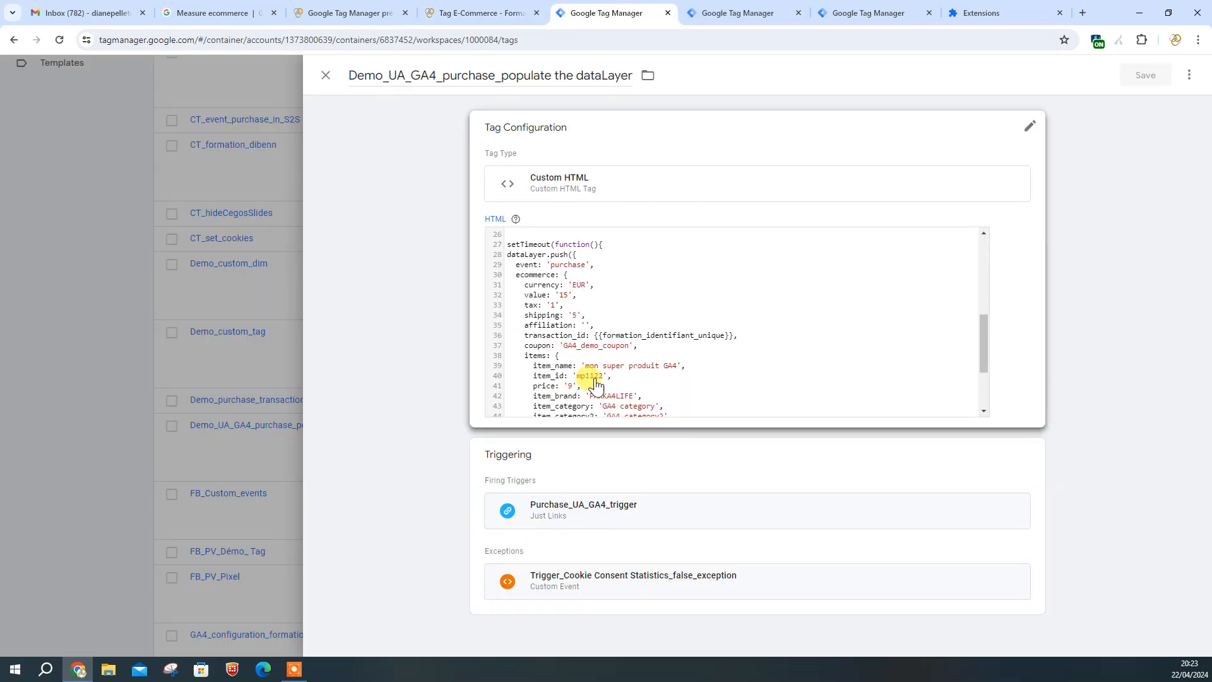
{"action": "left_click", "coordinate": [732, 17]}
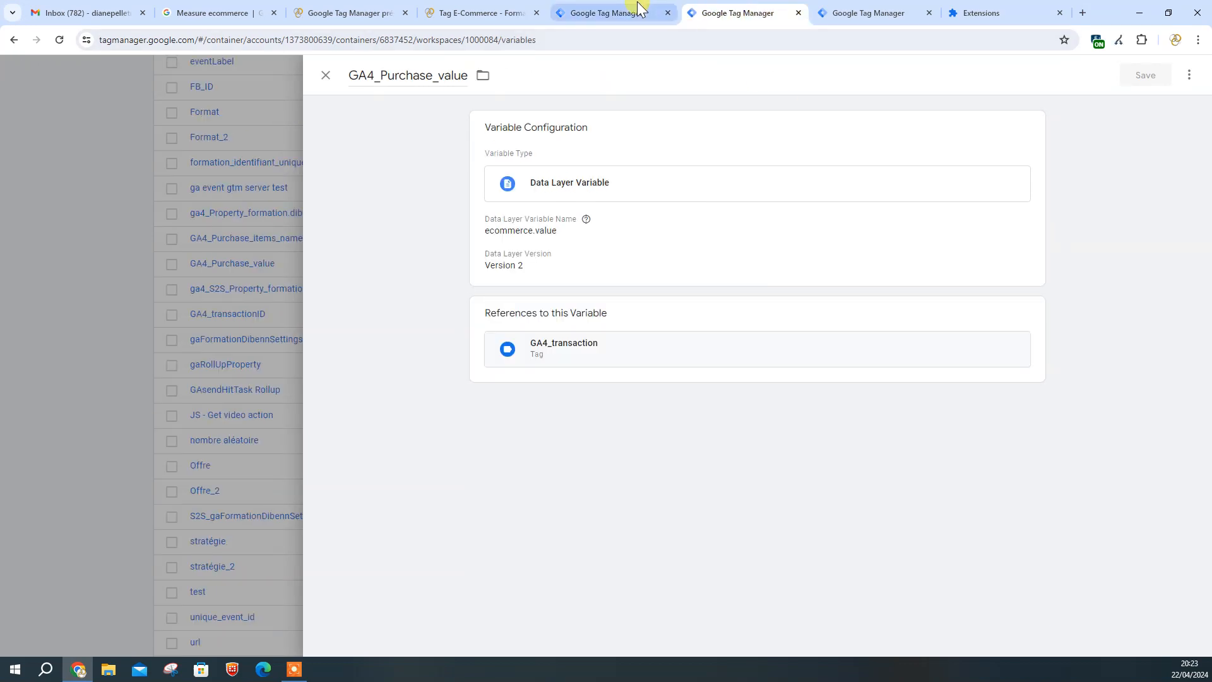
{"action": "left_click", "coordinate": [613, 14]}
{"action": "left_click", "coordinate": [502, 12]}
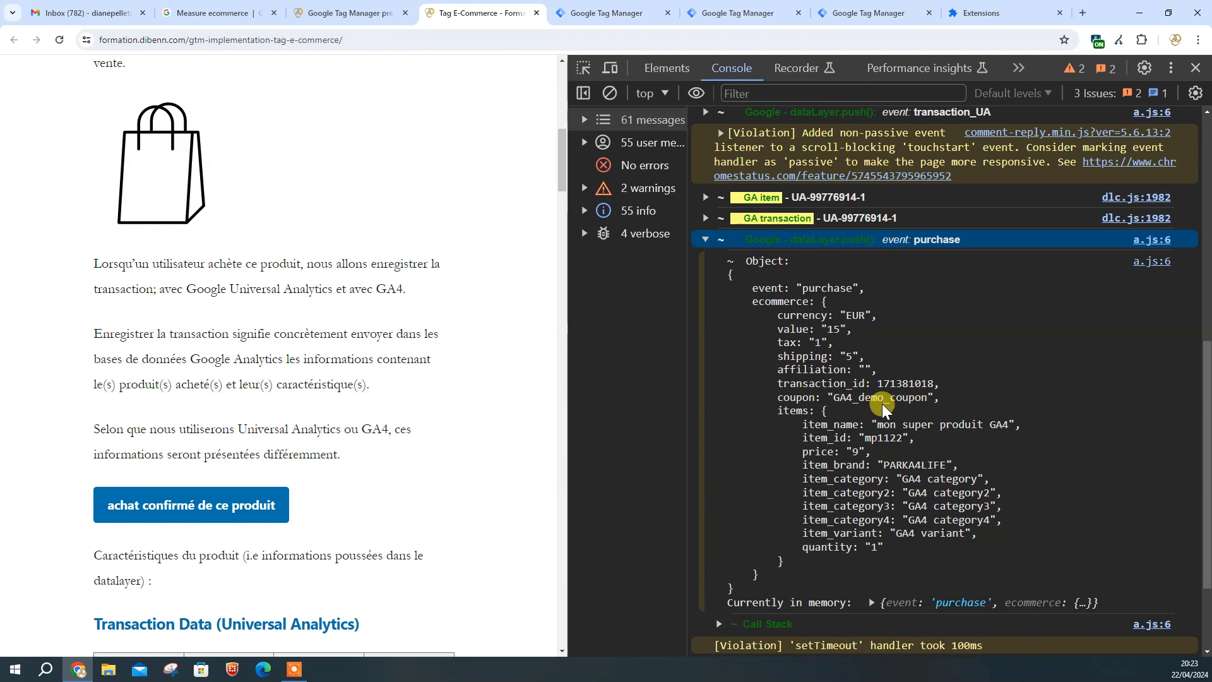
{"action": "left_click", "coordinate": [754, 13]}
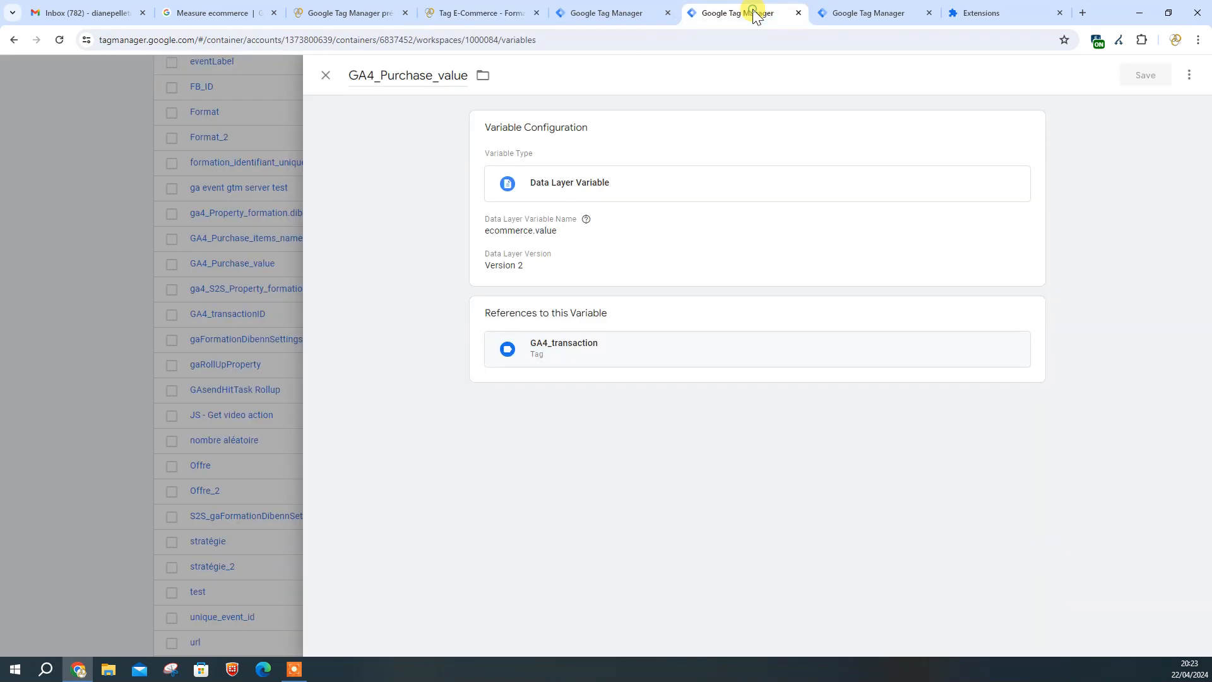
Step: Compare the GA4_Purchase_Trigger settings and the GA4_Purchase_value variable with the e-commerce payload logged on the demo page
{"action": "left_click", "coordinate": [846, 14]}
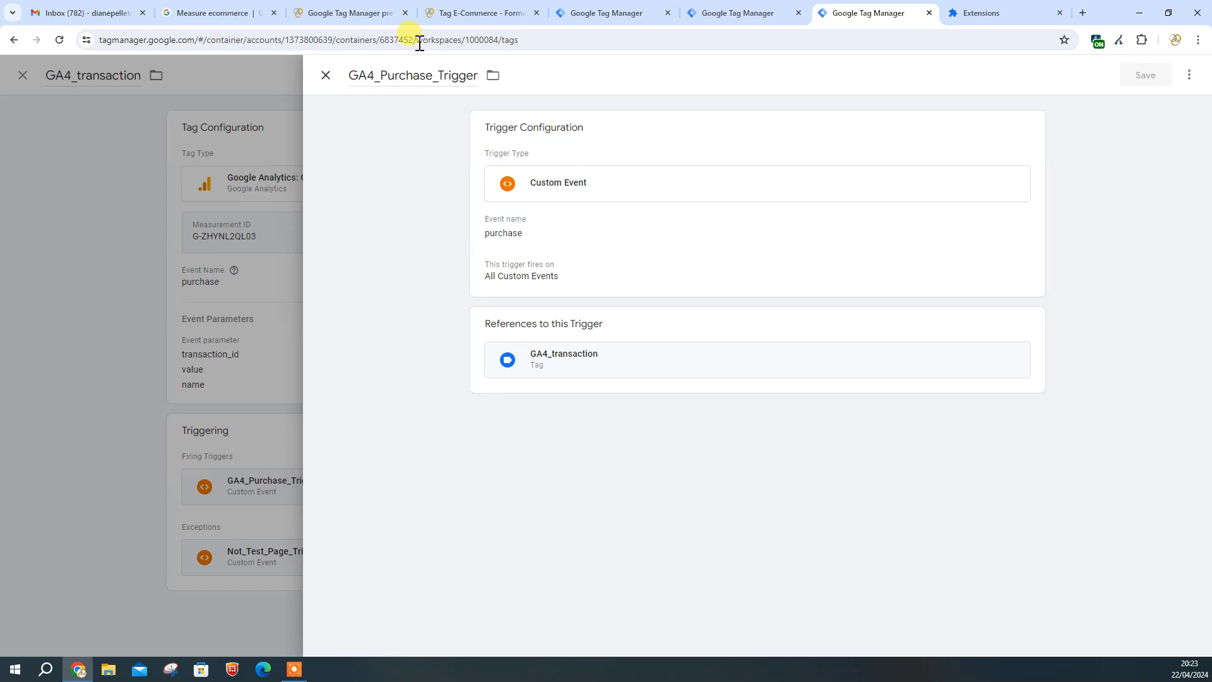
{"action": "left_click", "coordinate": [719, 14]}
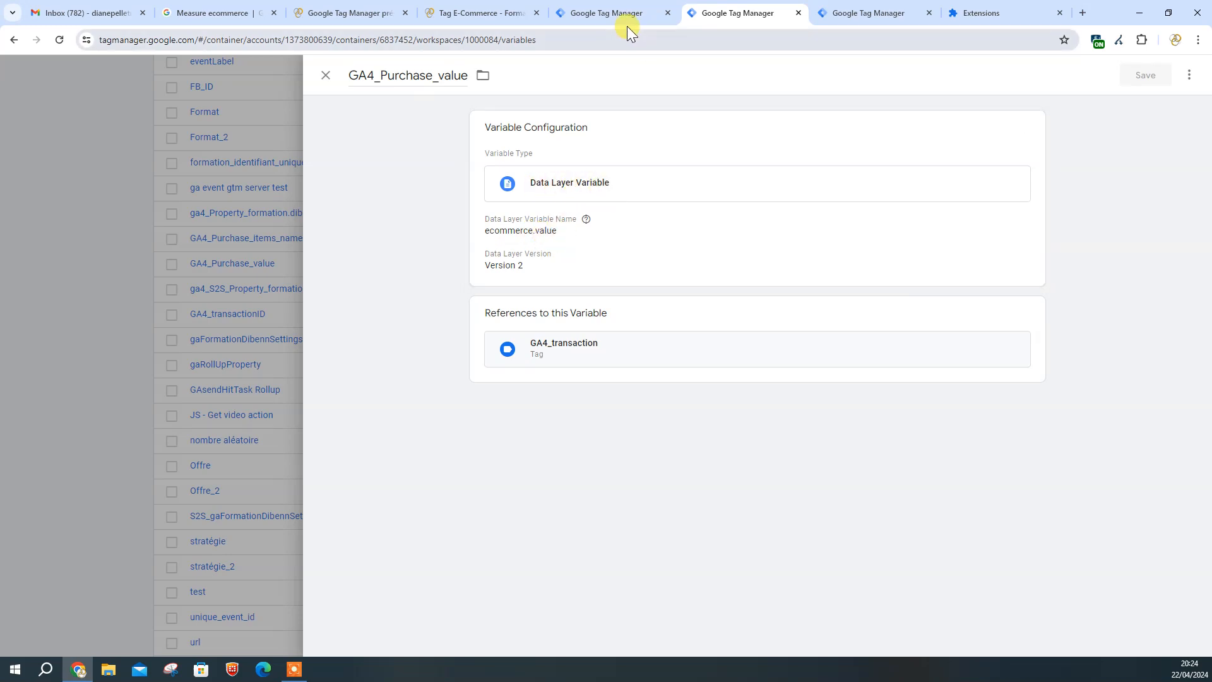
{"action": "left_click", "coordinate": [487, 13]}
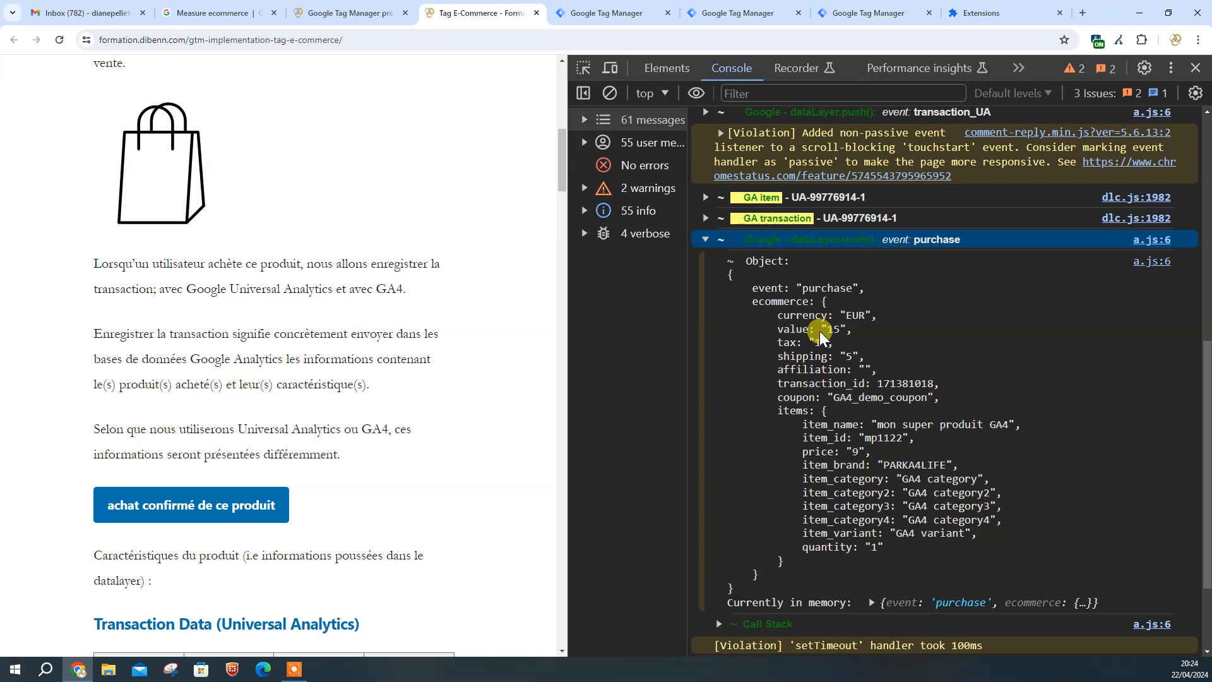
{"action": "left_click", "coordinate": [716, 14]}
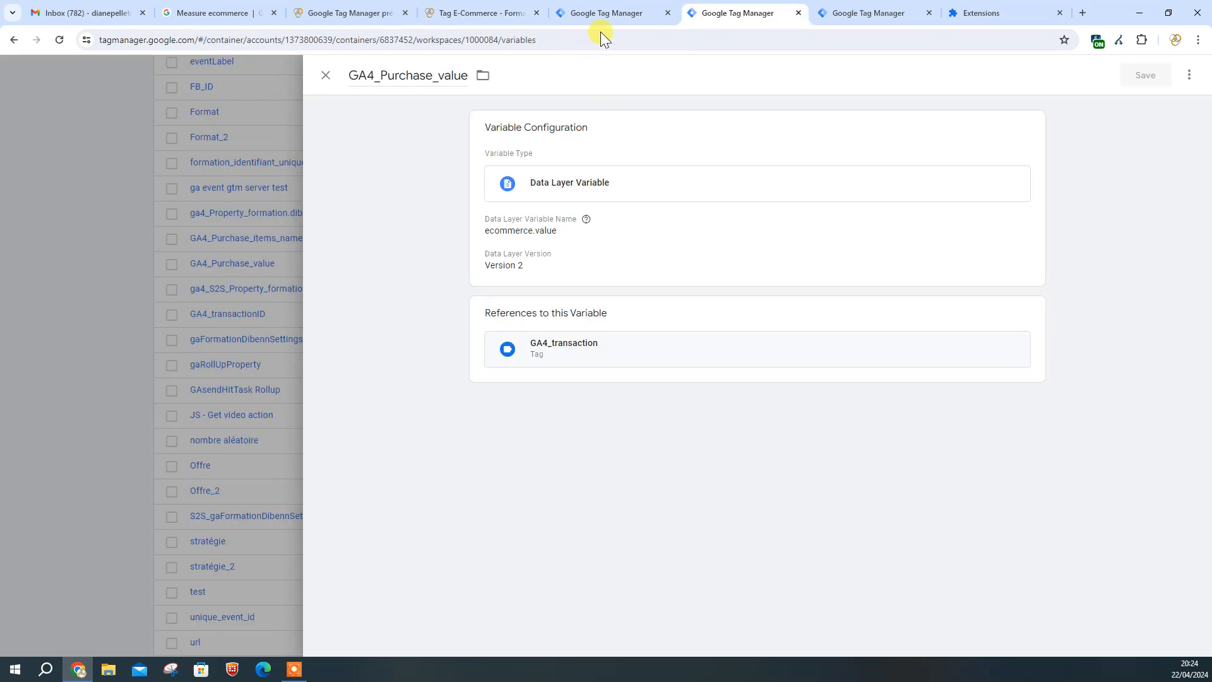
Step: Close the GA4_Purchase_value variable and inspect the configurations of the GA4_Purchase_items_name and GA4_transactionID data layer variables
{"action": "left_click", "coordinate": [326, 75]}
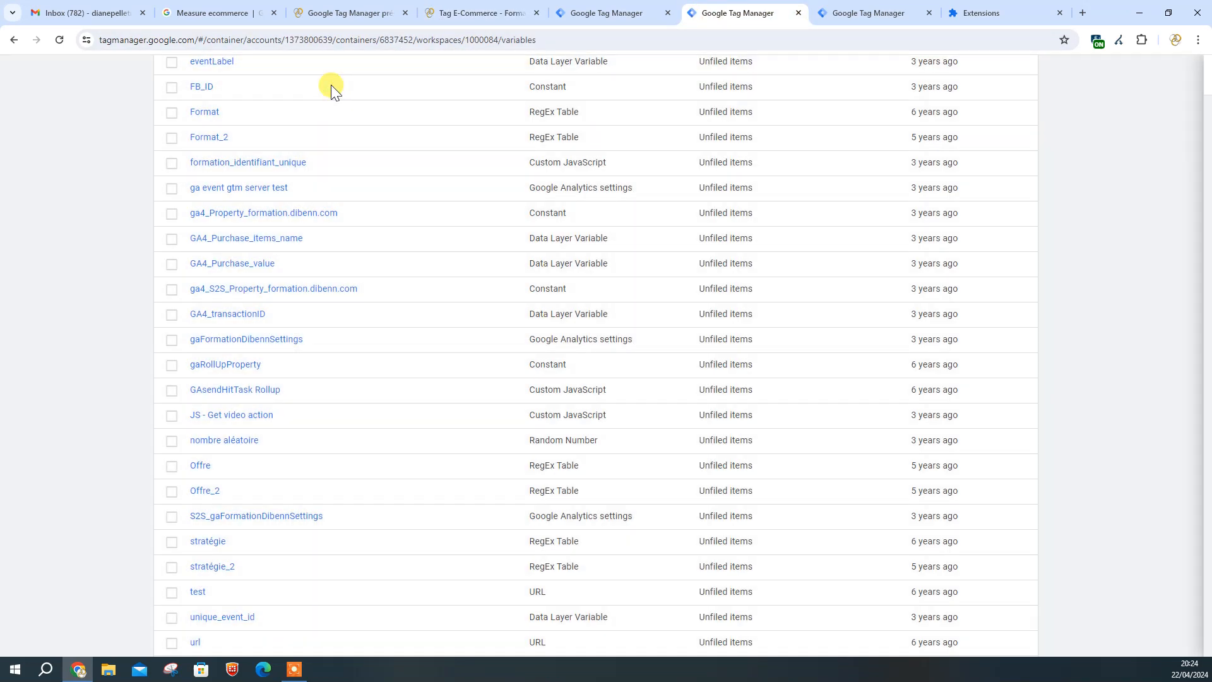
{"action": "left_click", "coordinate": [245, 243]}
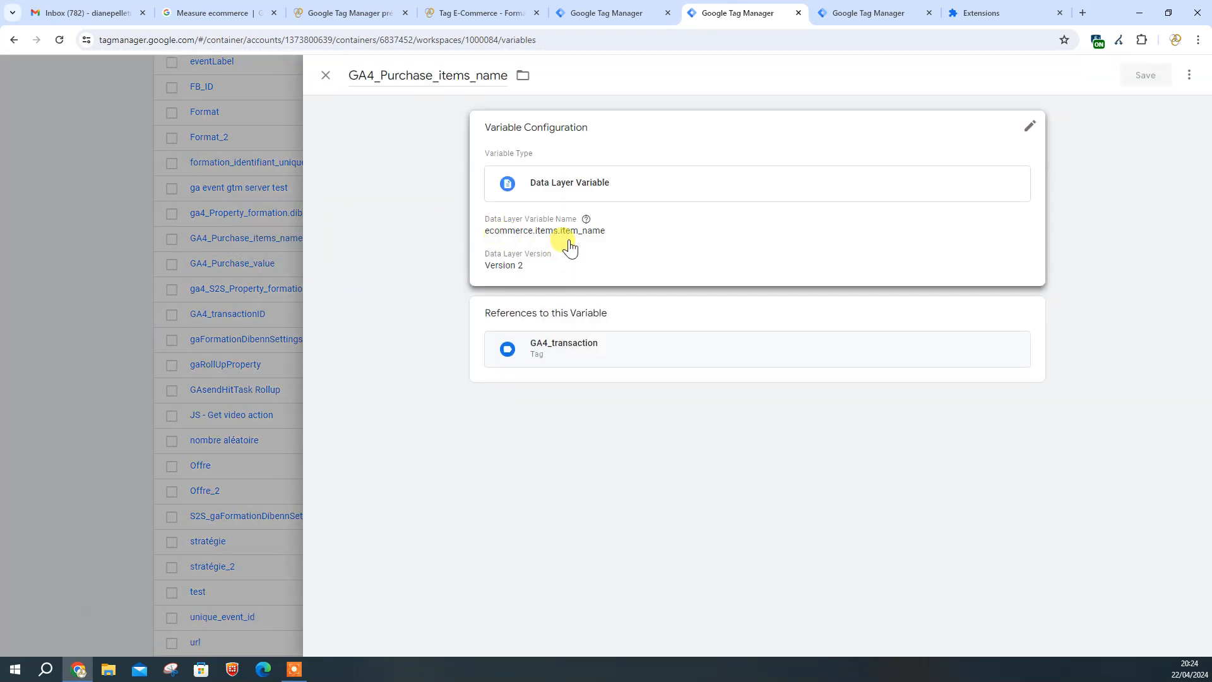
{"action": "left_click", "coordinate": [325, 78]}
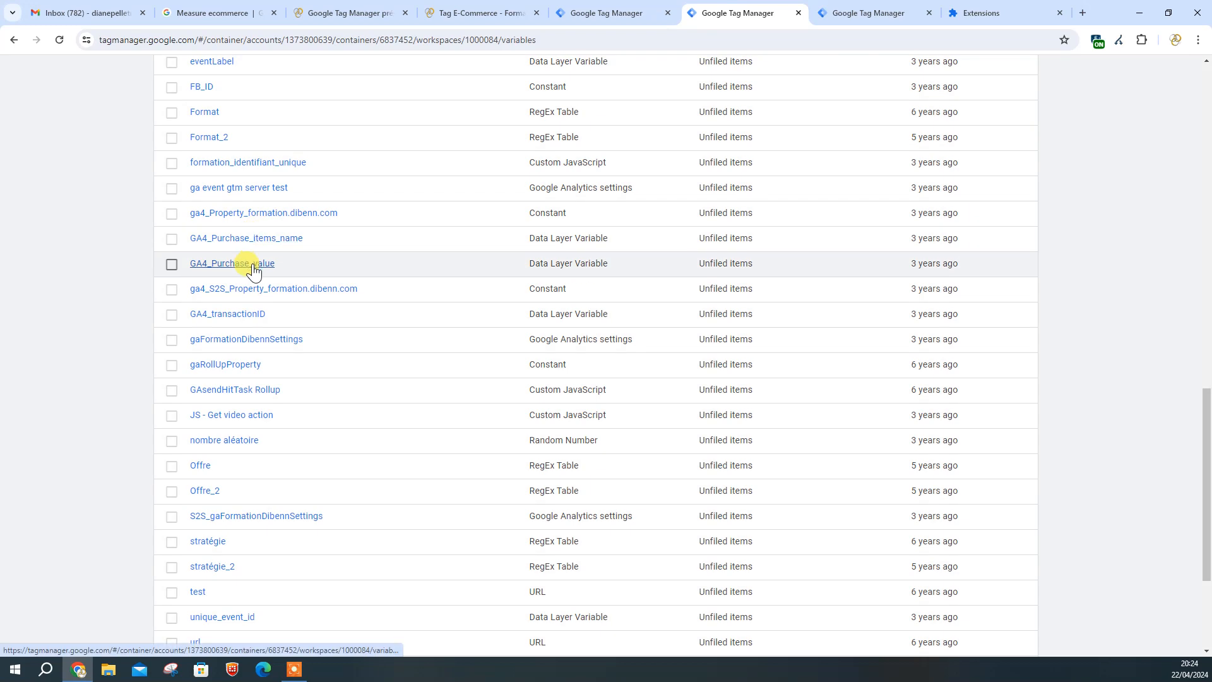
{"action": "left_click", "coordinate": [227, 314]}
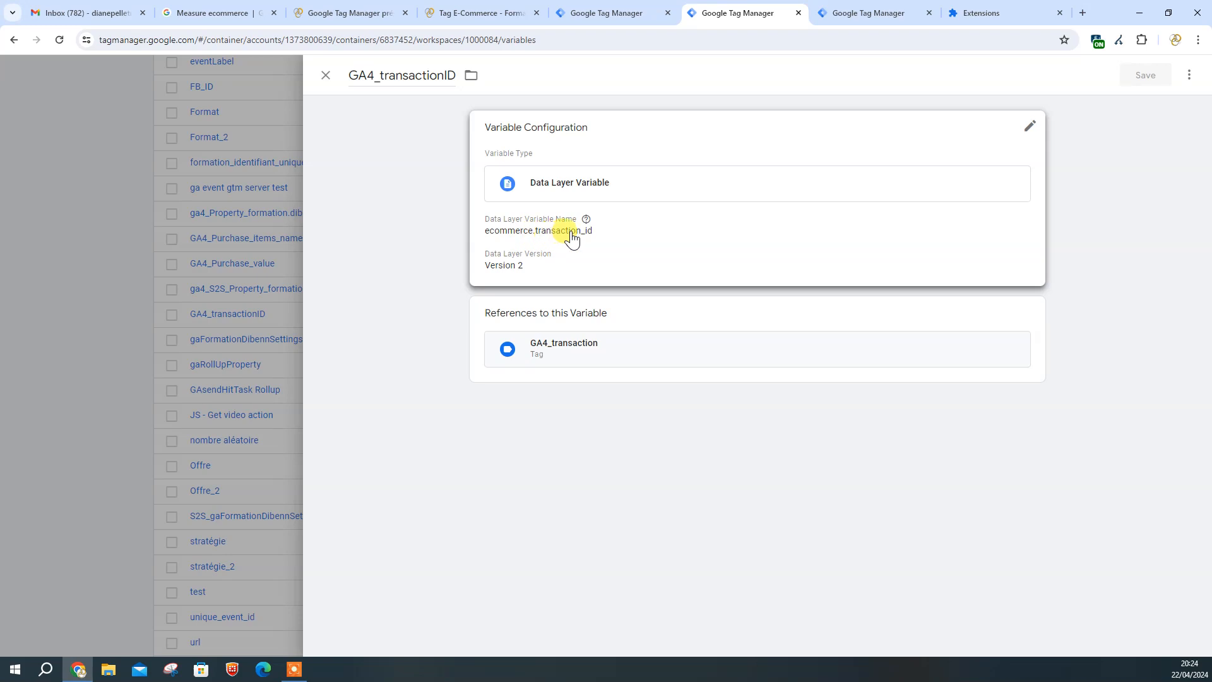
{"action": "left_click", "coordinate": [325, 75]}
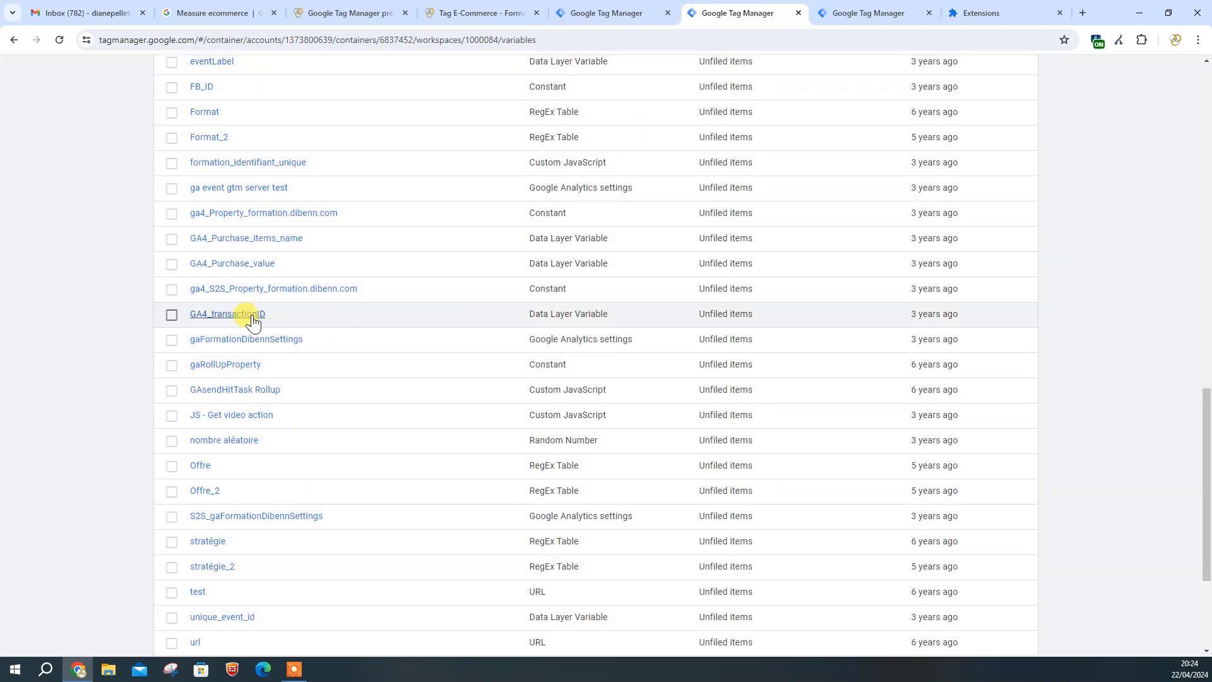
Step: Review the GA4_transaction tag's event parameters, and expand the logged GA4 purchase event on the demo page to examine its hit data
{"action": "left_click", "coordinate": [861, 15]}
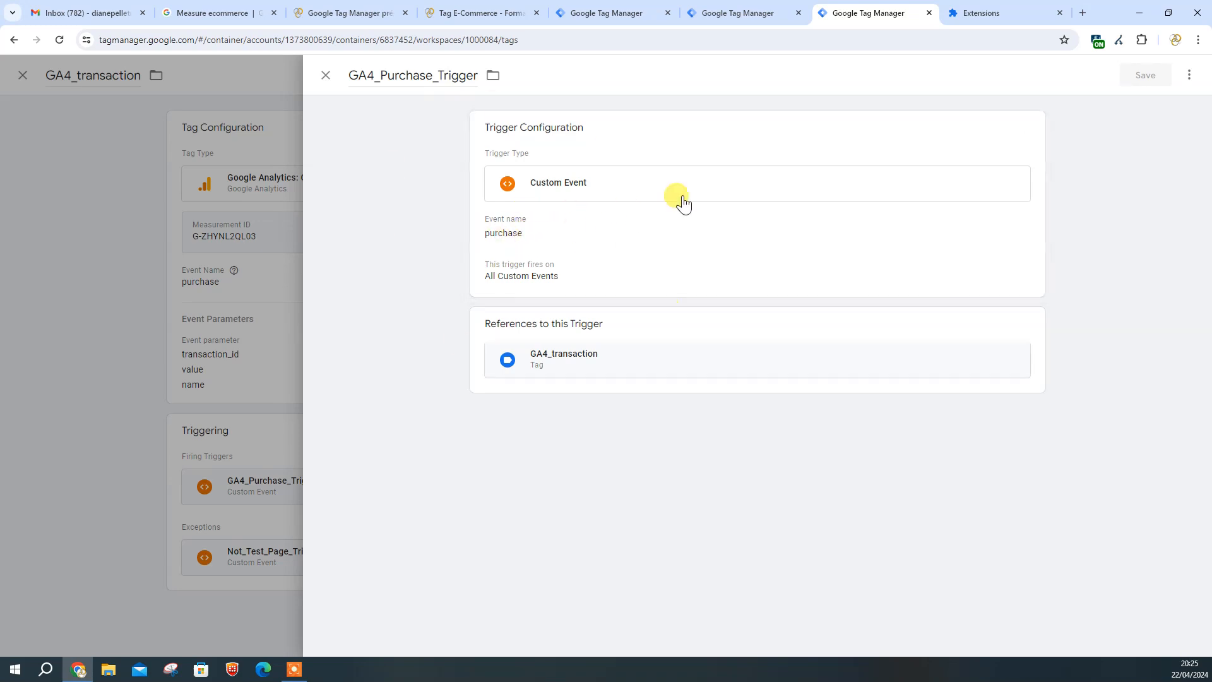
{"action": "left_click", "coordinate": [326, 76]}
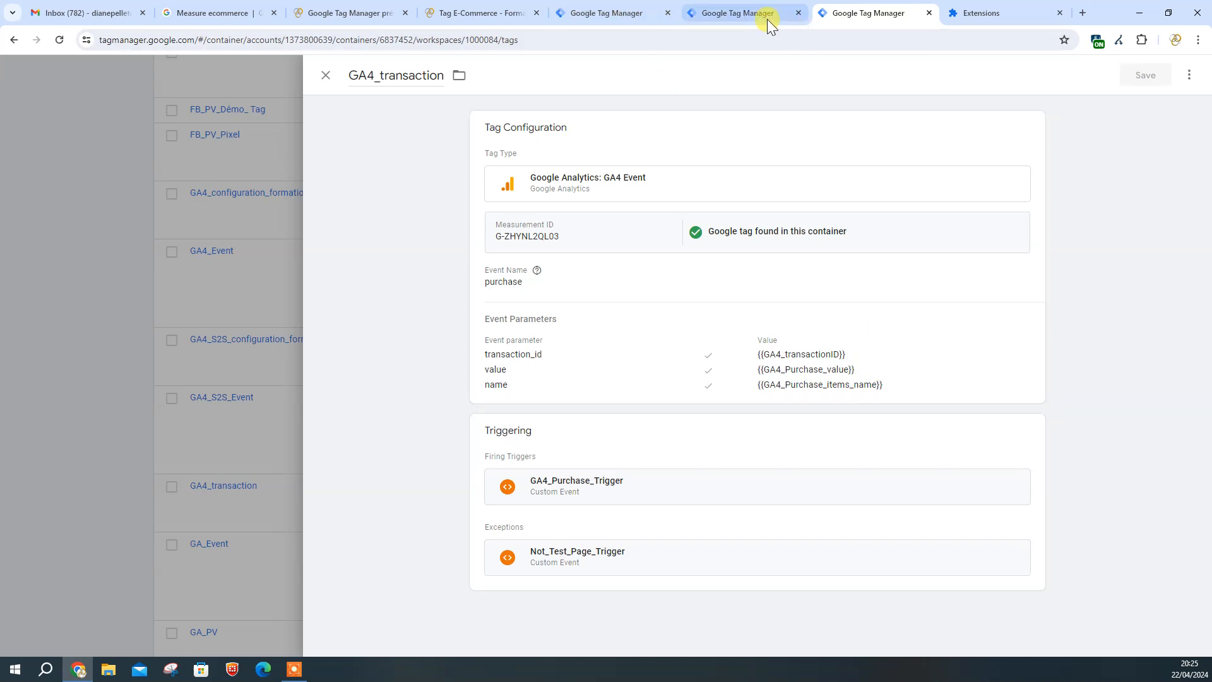
{"action": "left_click", "coordinate": [475, 17]}
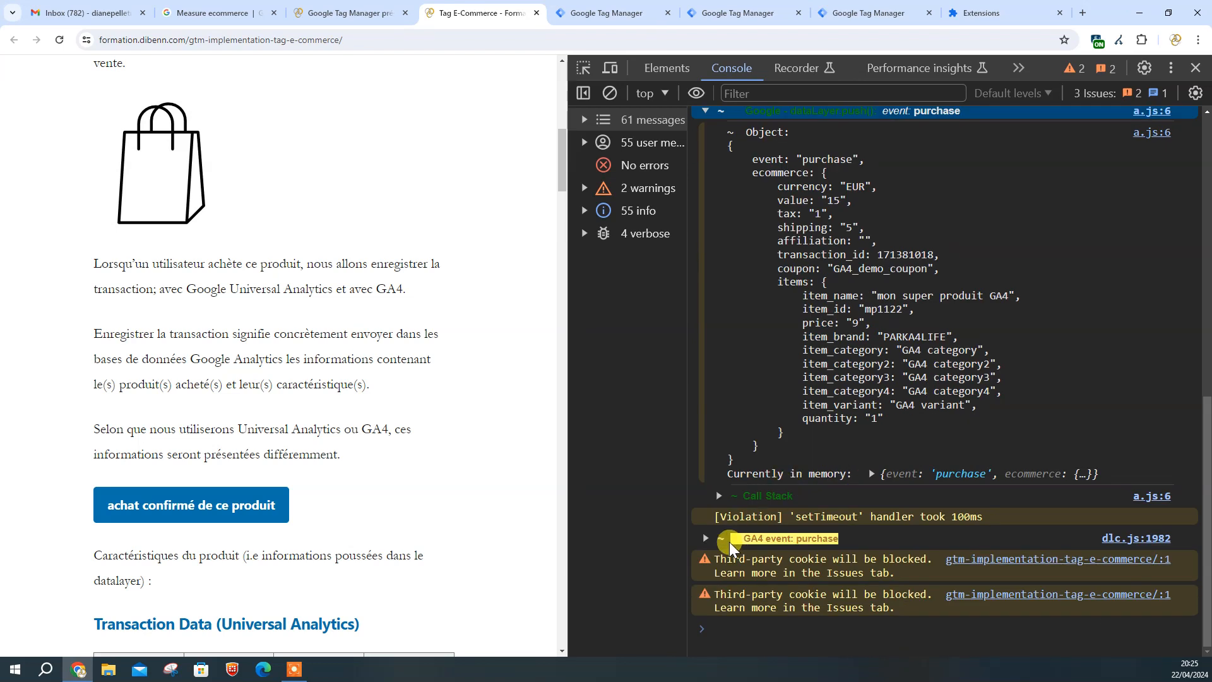
{"action": "left_click", "coordinate": [708, 538]}
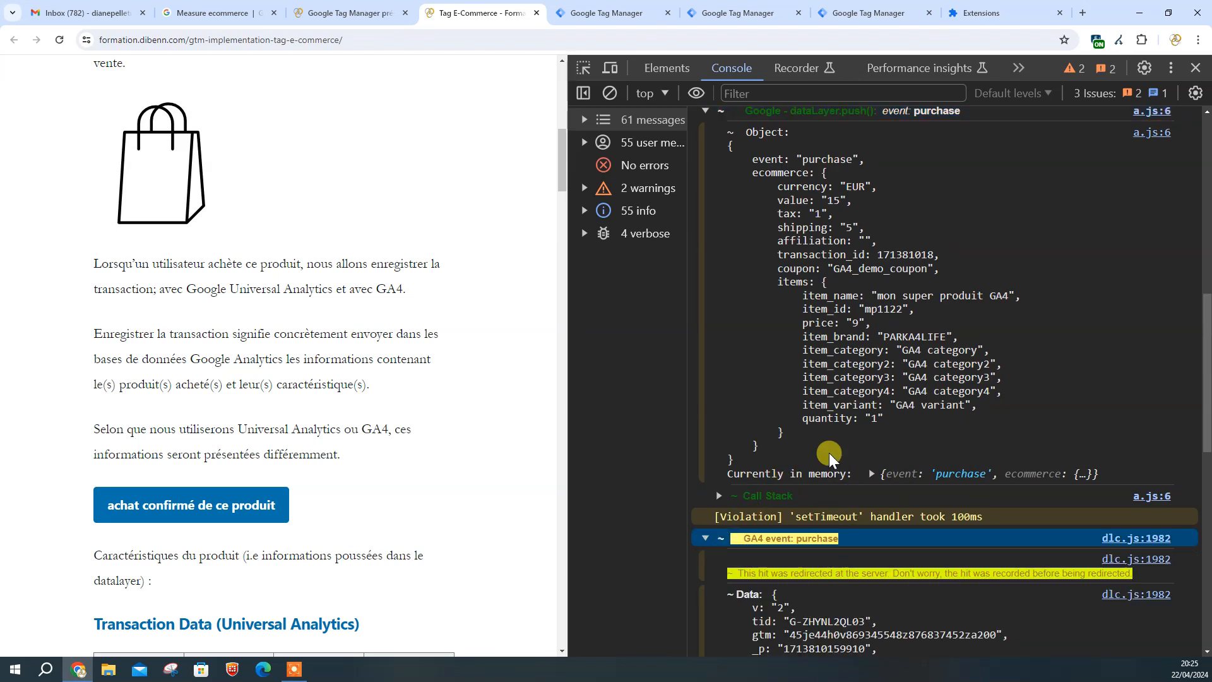
{"action": "scroll", "coordinate": [830, 451], "scroll_direction": "down", "scroll_amount": 5}
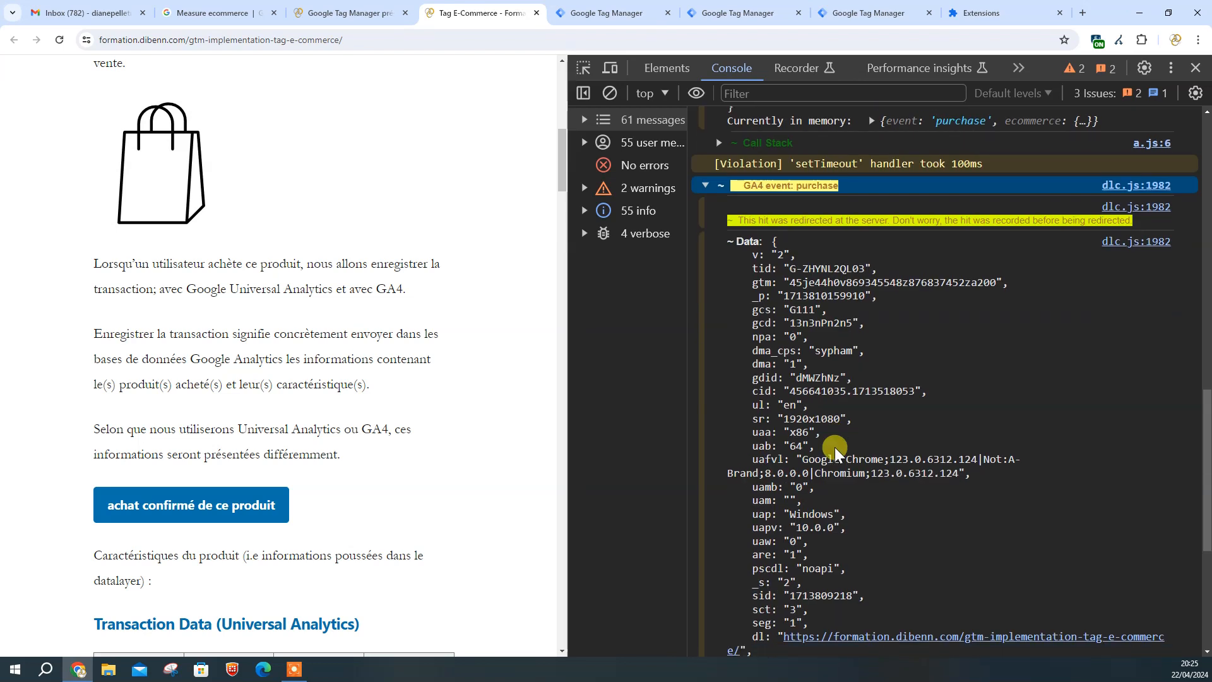
{"action": "scroll", "coordinate": [835, 450], "scroll_direction": "down", "scroll_amount": 1}
{"action": "scroll", "coordinate": [835, 451], "scroll_direction": "down", "scroll_amount": 1}
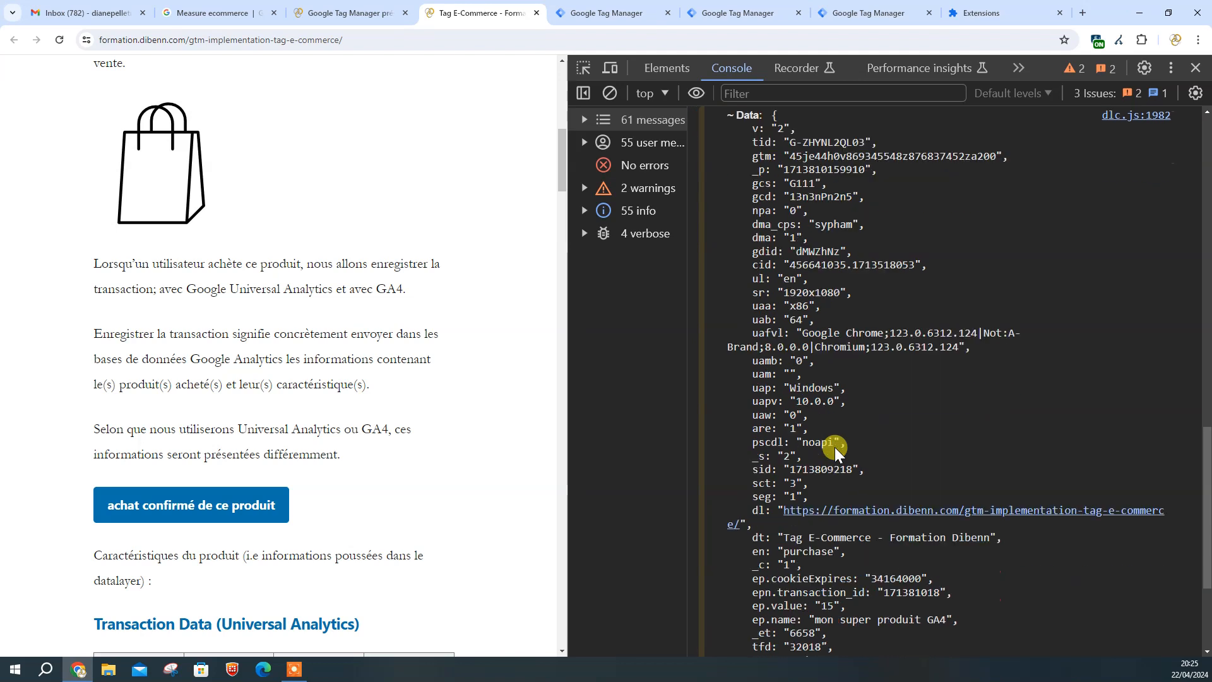
Step: Highlight the event name (en) and ep.name parameters in the GA4 purchase hit data
{"action": "left_click_drag", "start_coordinate": [747, 555], "coordinate": [969, 544]}
{"action": "scroll", "coordinate": [969, 545], "scroll_direction": "down", "scroll_amount": 2}
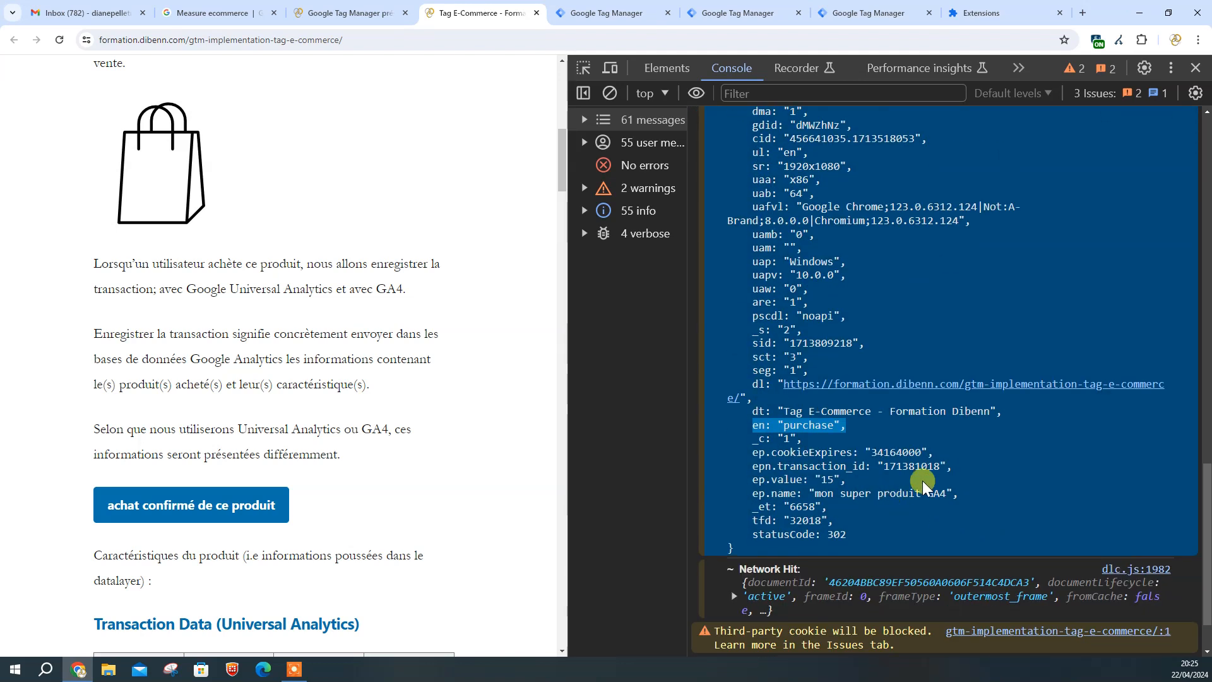
{"action": "left_click", "coordinate": [960, 491]}
{"action": "left_click_drag", "start_coordinate": [888, 499], "coordinate": [755, 496]}
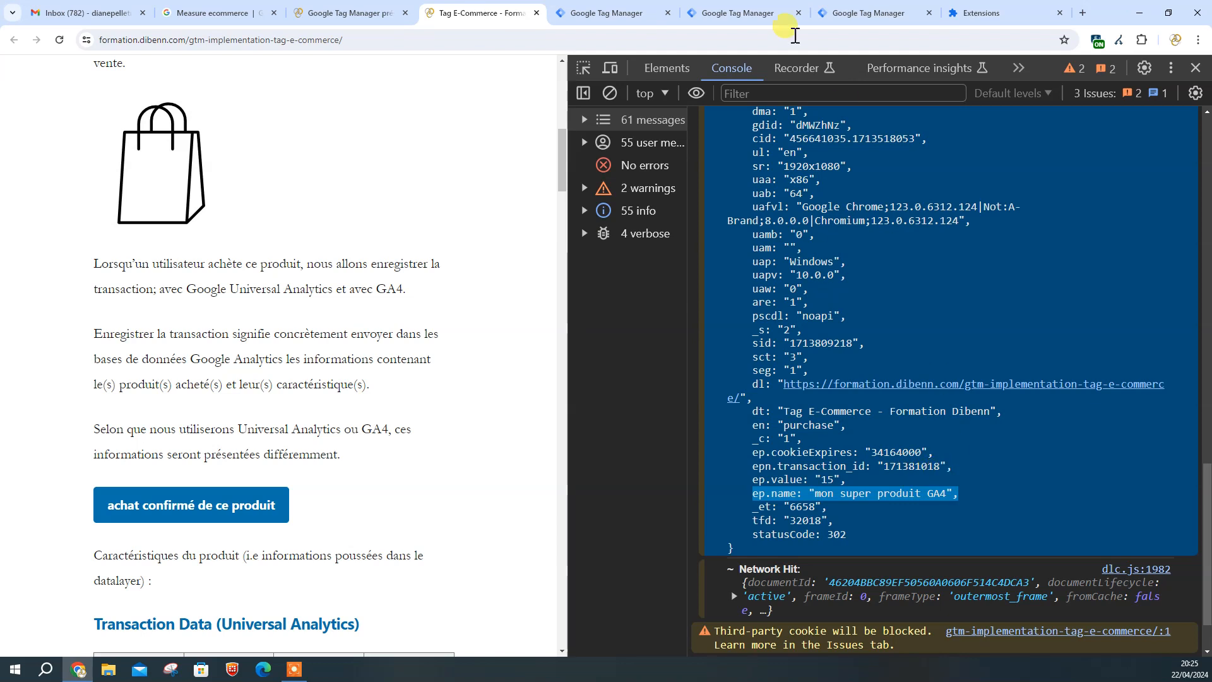
Step: Compare the dataLayer tag's HTML with the purchase payload logged above the GA4 purchase hit in the console
{"action": "left_click", "coordinate": [750, 16]}
{"action": "left_click", "coordinate": [635, 13]}
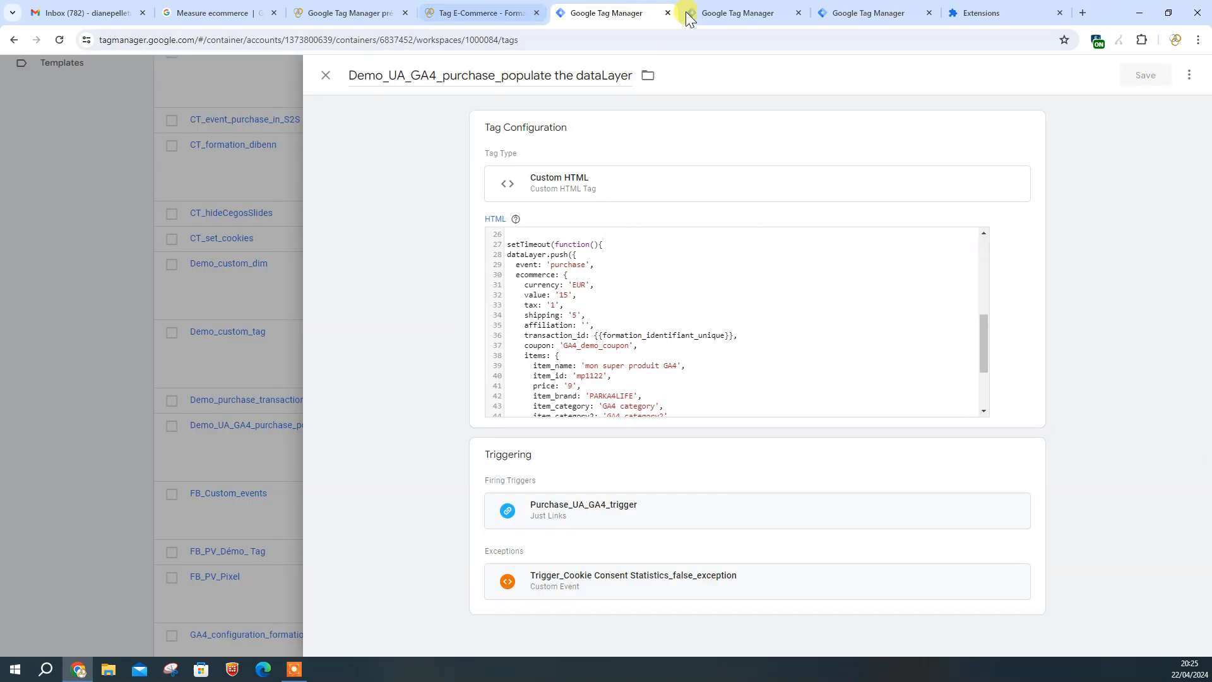
{"action": "left_click", "coordinate": [454, 15]}
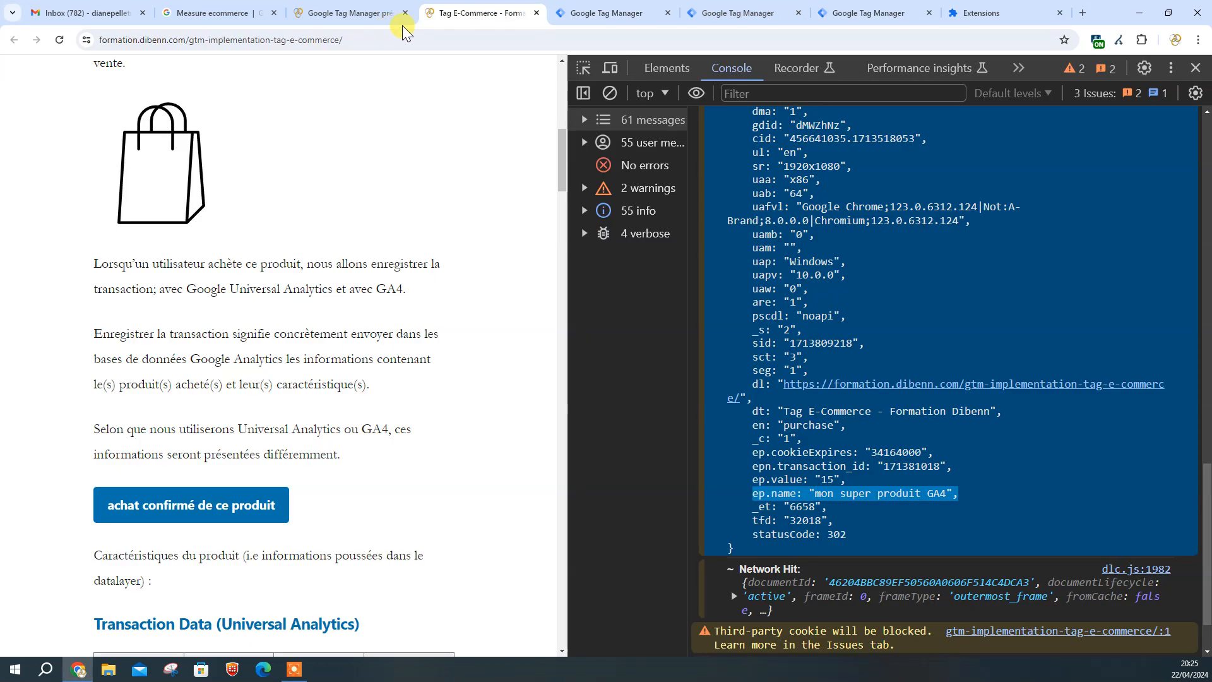
{"action": "scroll", "coordinate": [820, 316], "scroll_direction": "up", "scroll_amount": 7}
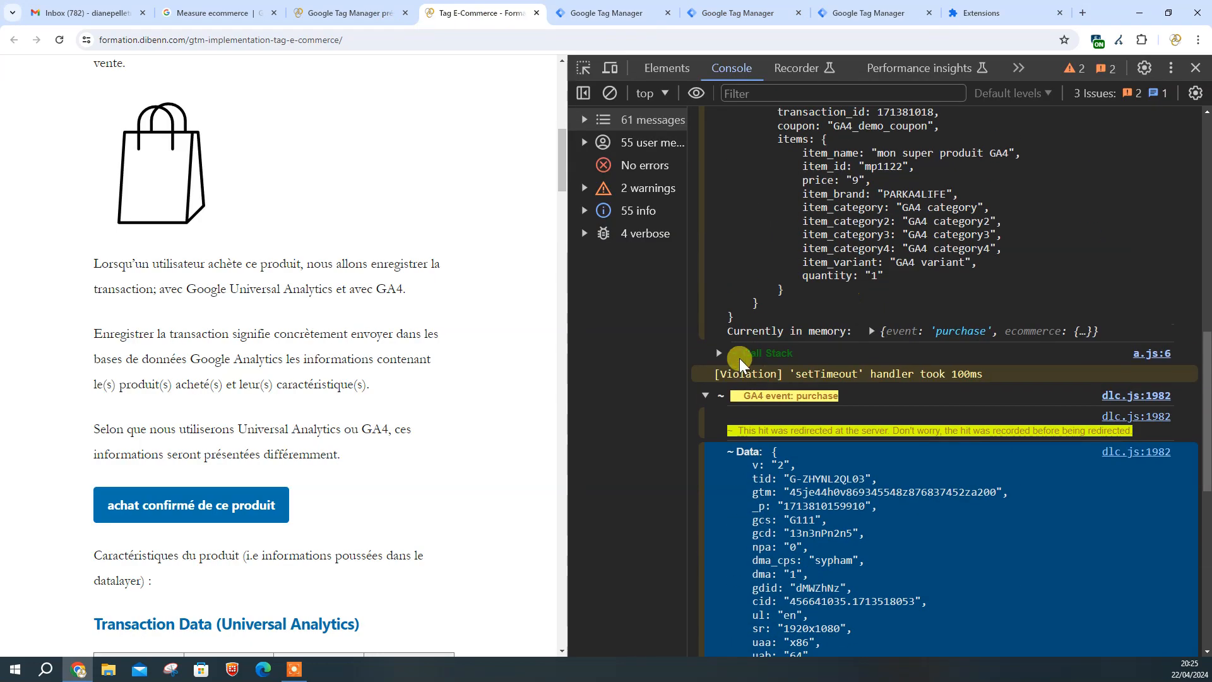
{"action": "scroll", "coordinate": [821, 278], "scroll_direction": "up", "scroll_amount": 1}
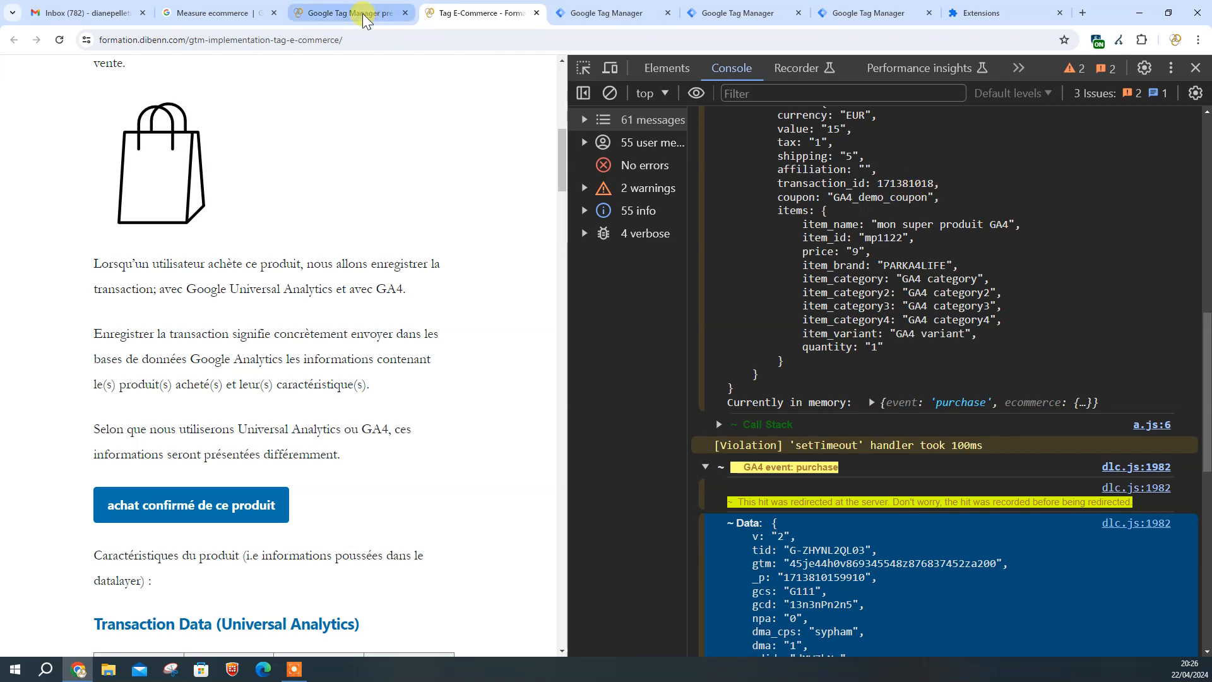
Step: Check the GA4_transactionID variable's data layer name once more and return to the variables list
{"action": "left_click", "coordinate": [713, 12]}
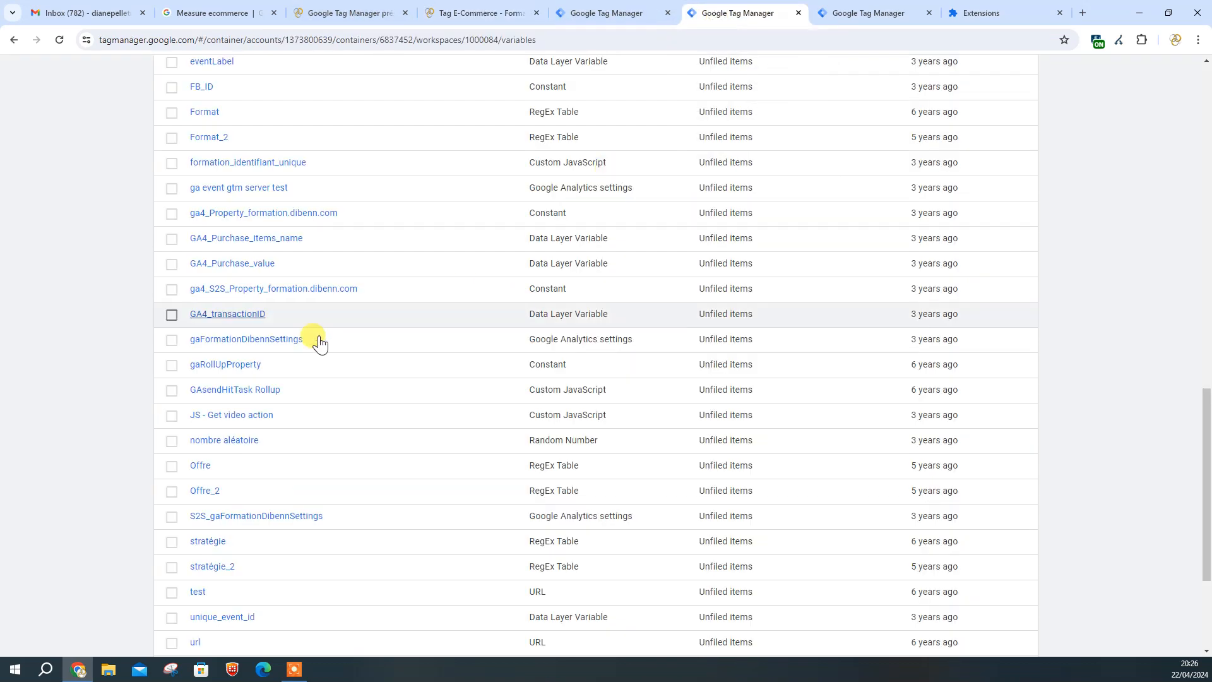
{"action": "left_click", "coordinate": [243, 316]}
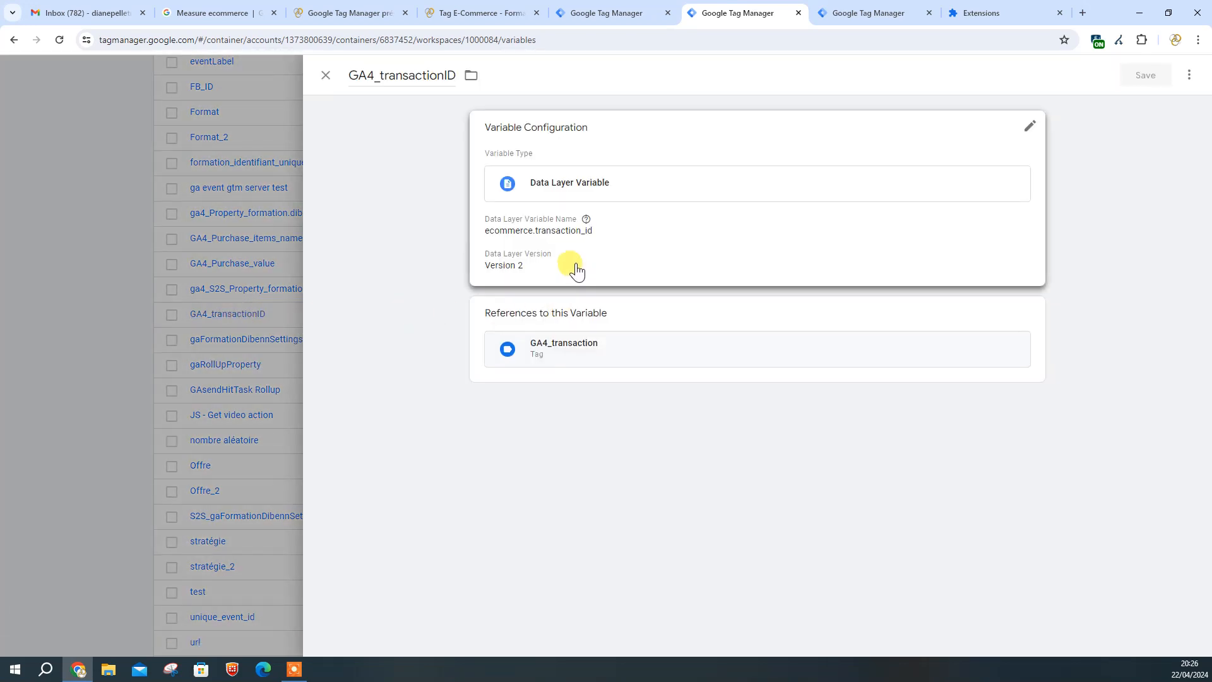
{"action": "left_click", "coordinate": [326, 76]}
Step: Close the "Demo_UA_GA4_purchase_populate the dataLayer" tag and look over the container's tags list
{"action": "left_click", "coordinate": [607, 15]}
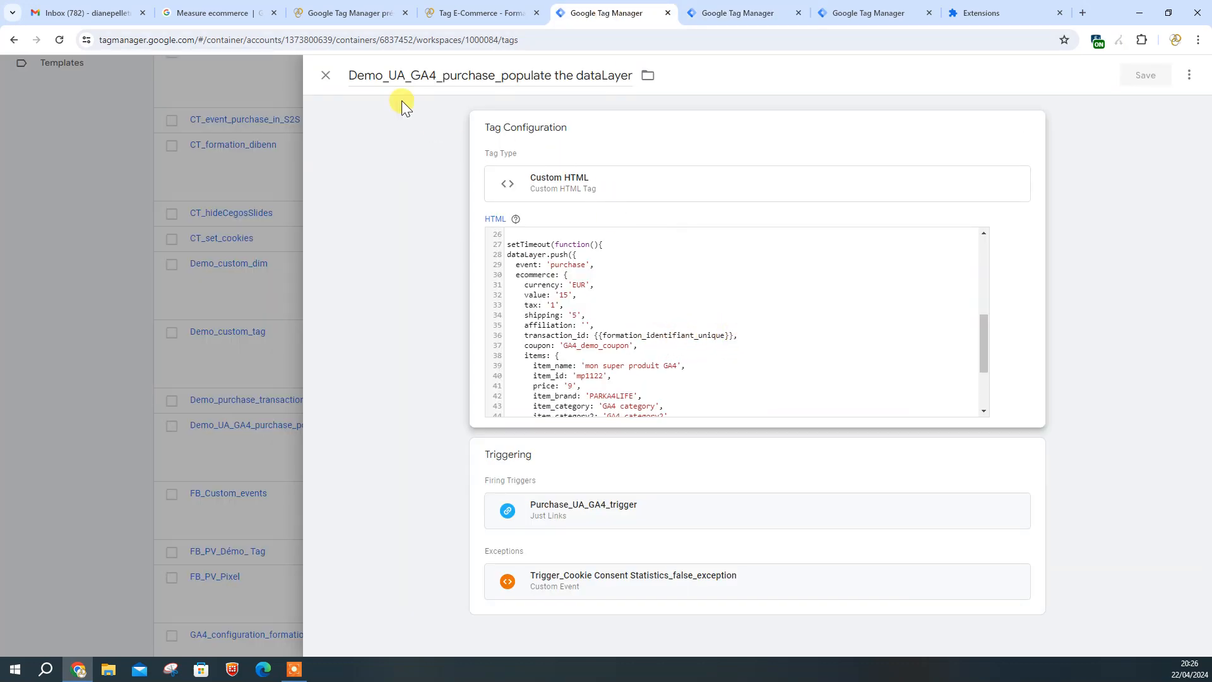
{"action": "left_click", "coordinate": [325, 76]}
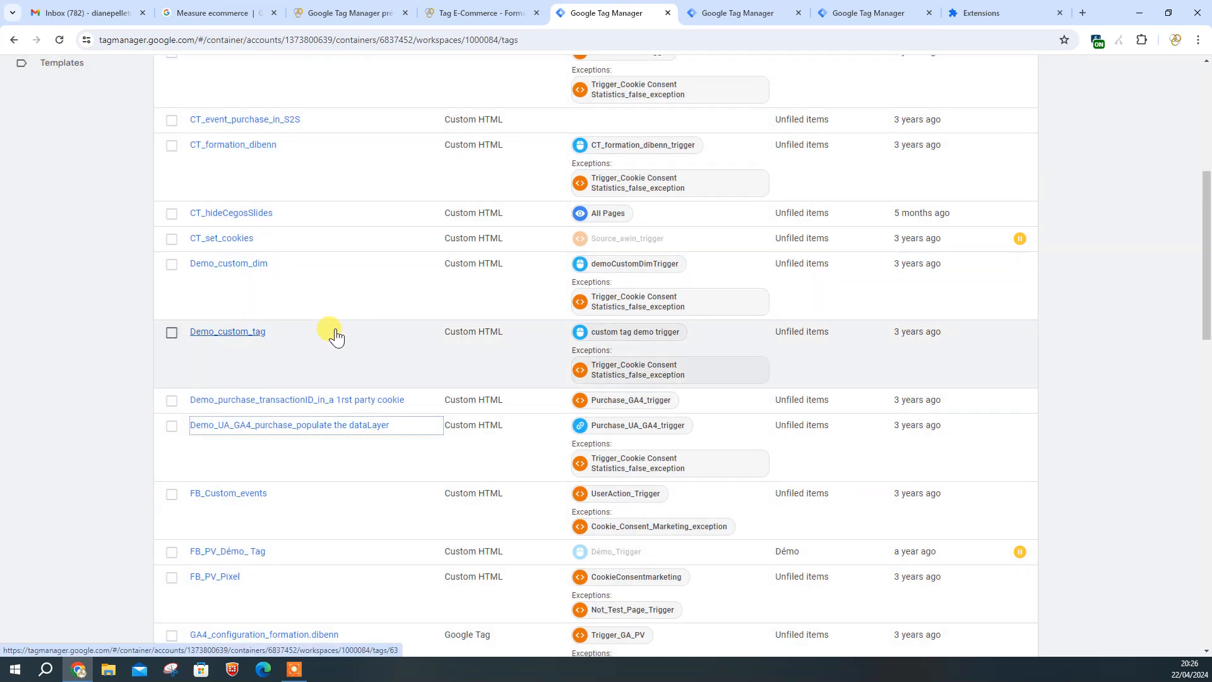
{"action": "scroll", "coordinate": [333, 330], "scroll_direction": "up", "scroll_amount": 3}
{"action": "scroll", "coordinate": [333, 331], "scroll_direction": "down", "scroll_amount": 3}
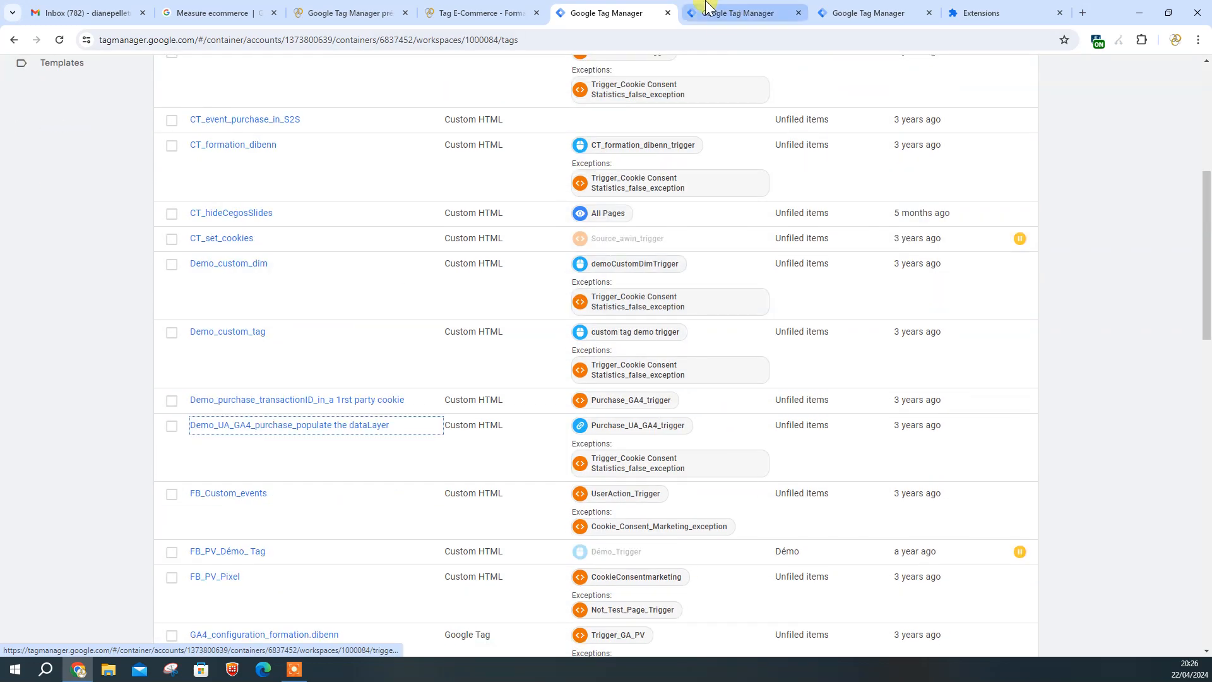
Step: Re-examine the logged purchase payload and the GA4 purchase hit in the demo page's console alongside the tags list
{"action": "left_click", "coordinate": [509, 14]}
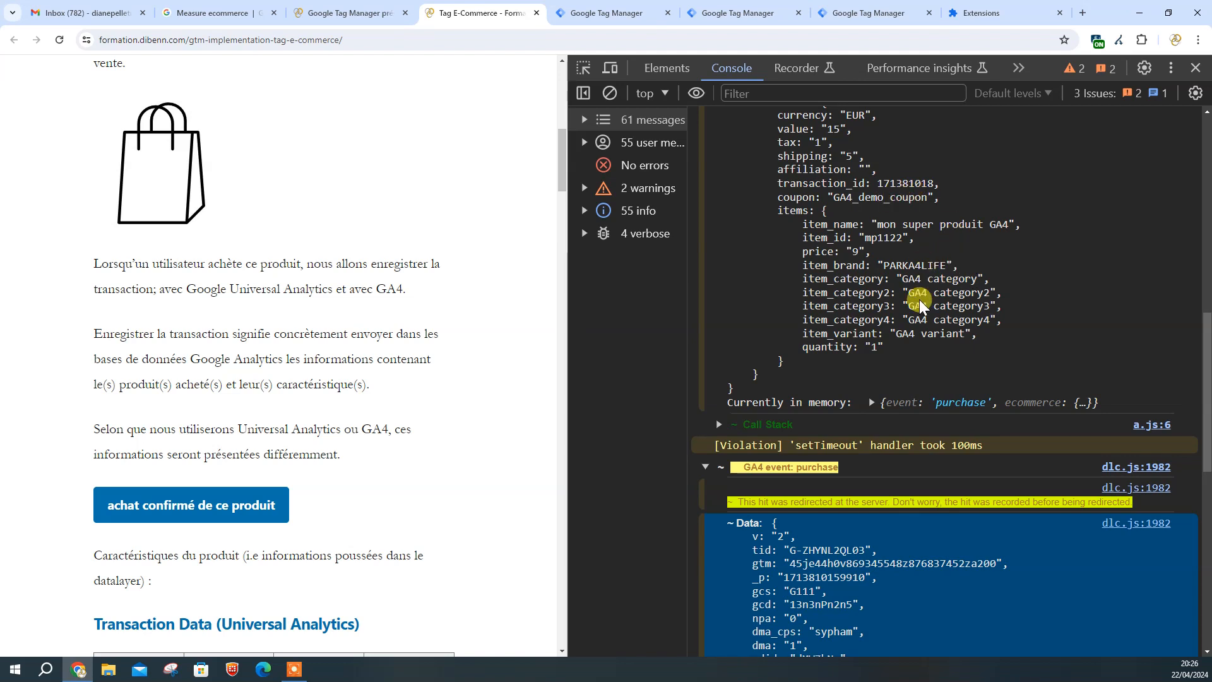
{"action": "scroll", "coordinate": [918, 297], "scroll_direction": "down", "scroll_amount": 3}
{"action": "scroll", "coordinate": [912, 235], "scroll_direction": "up", "scroll_amount": 1}
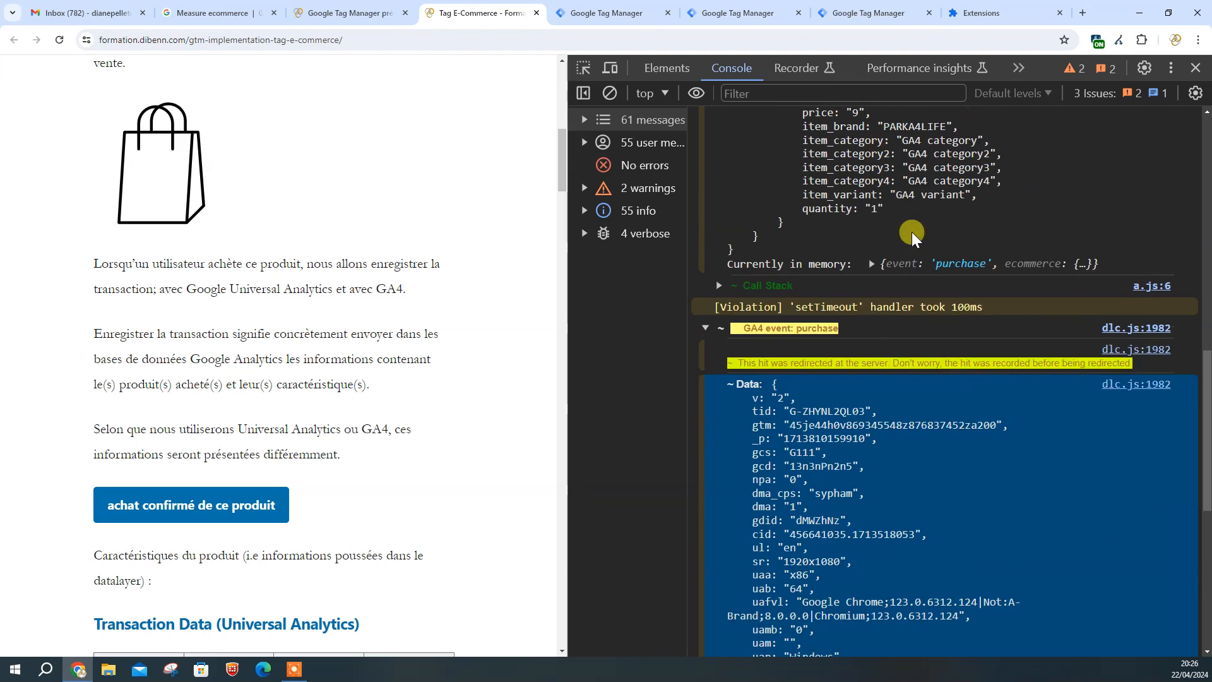
{"action": "scroll", "coordinate": [912, 233], "scroll_direction": "up", "scroll_amount": 3}
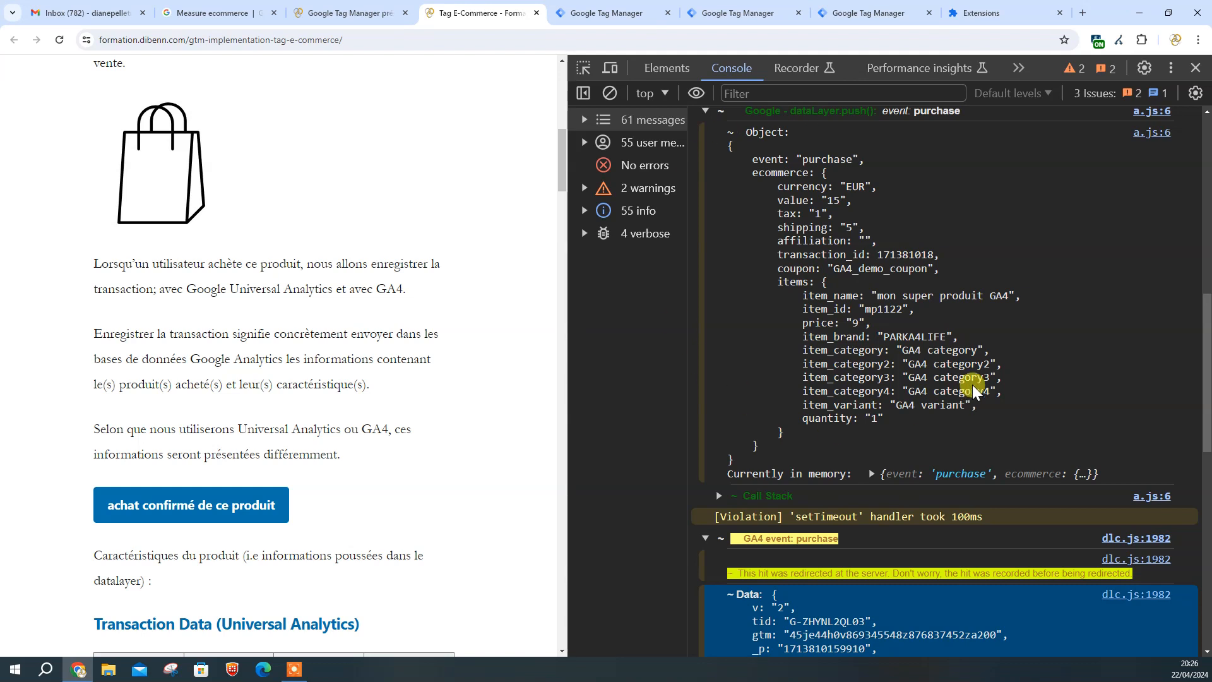
{"action": "left_click", "coordinate": [594, 12]}
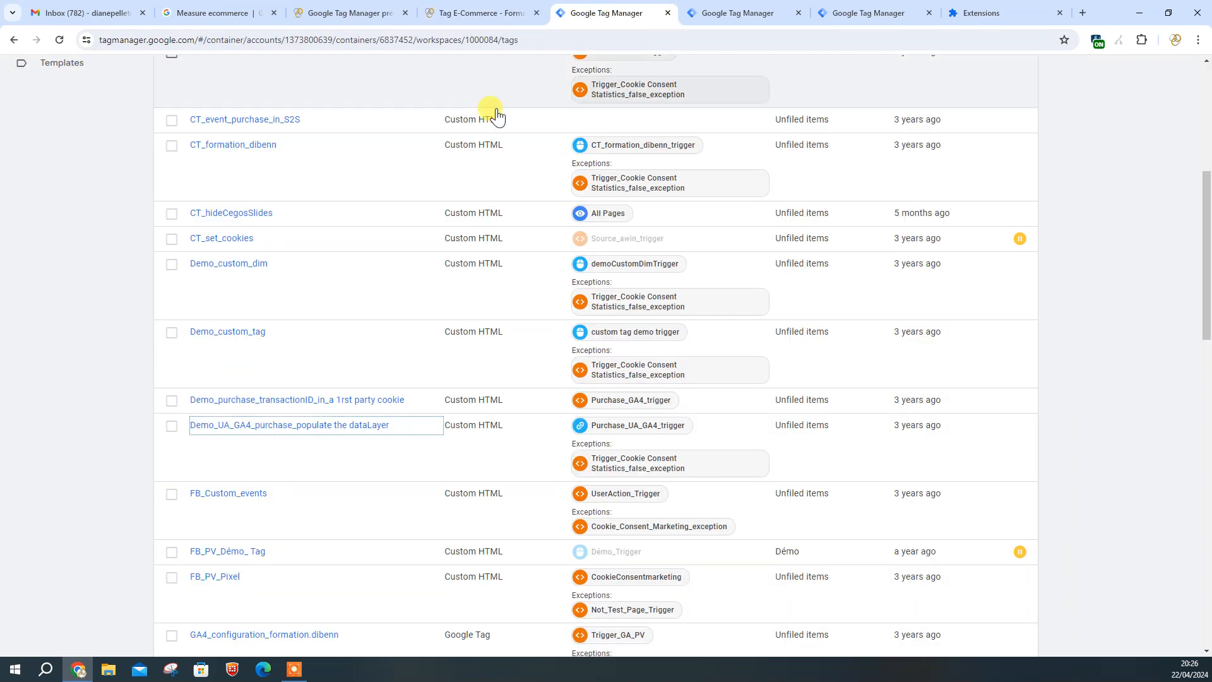
{"action": "left_click", "coordinate": [466, 18]}
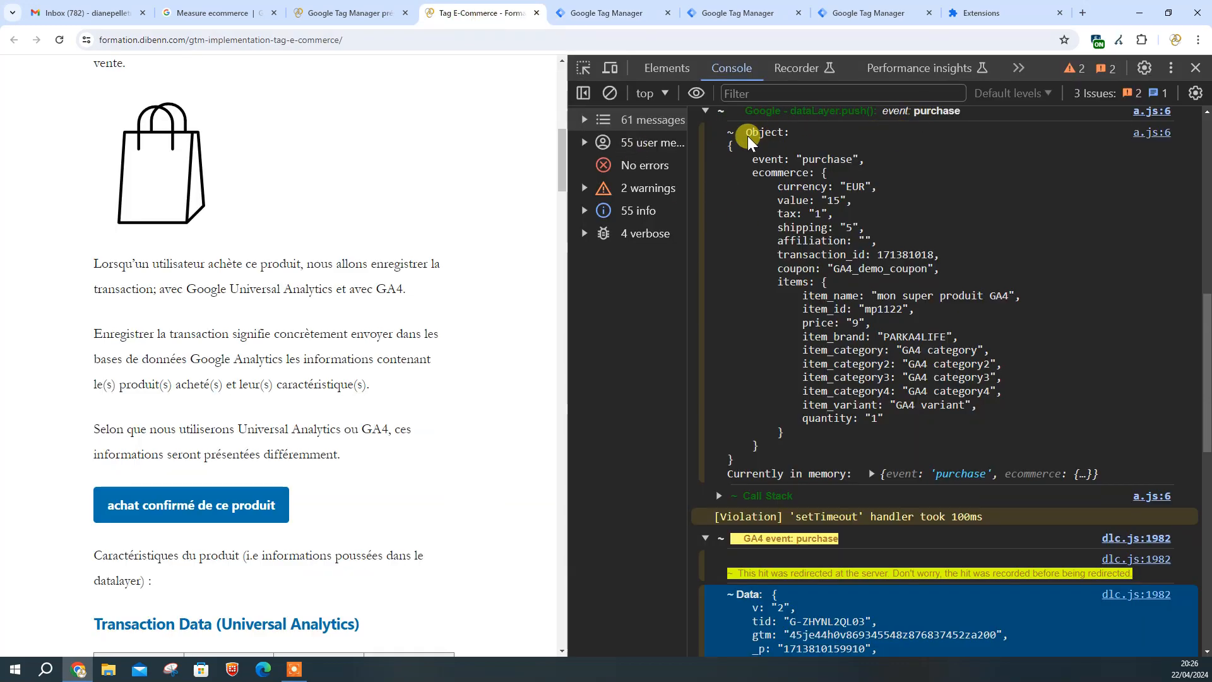
Step: Reopen the "Demo_UA_GA4_purchase_populate the dataLayer" tag and examine the GA4 purchase push in its HTML
{"action": "left_click", "coordinate": [622, 14]}
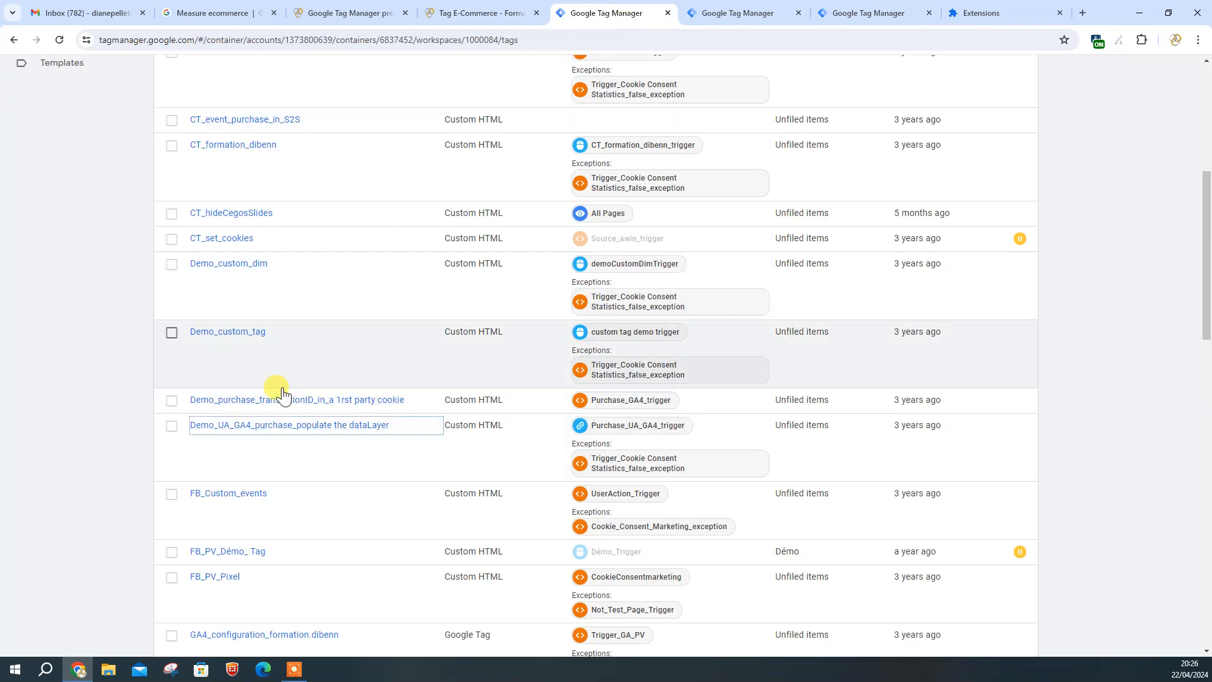
{"action": "left_click", "coordinate": [273, 428]}
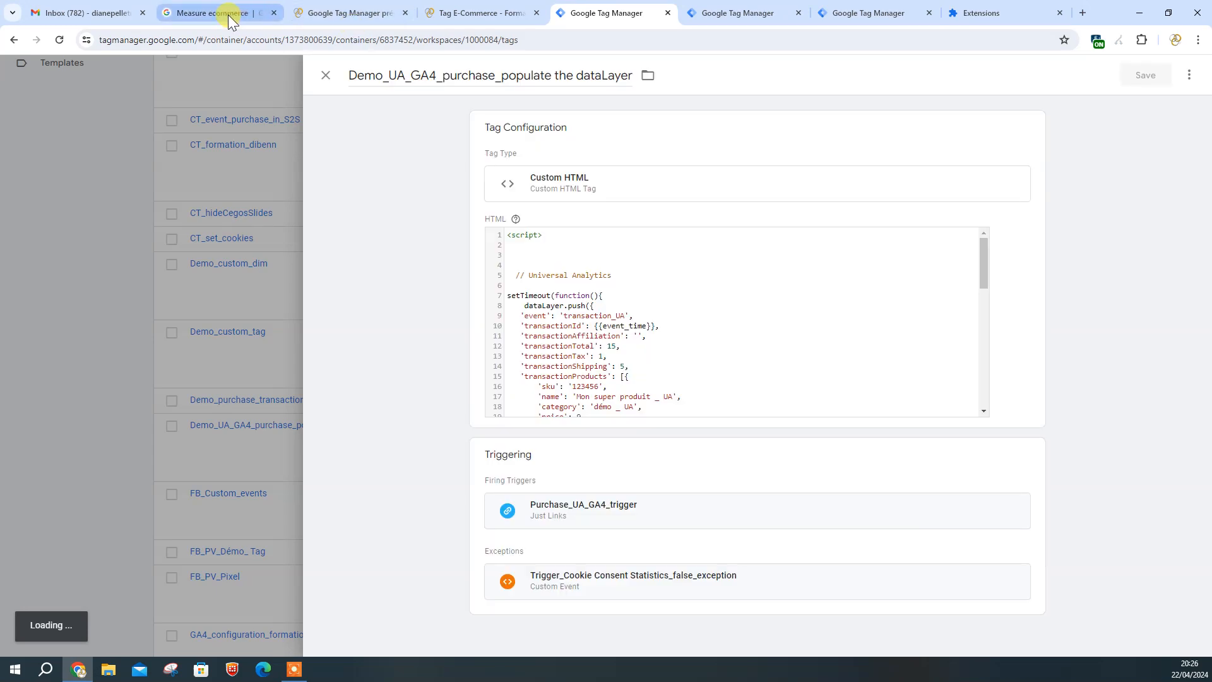
{"action": "mouse_move", "coordinate": [227, 14]}
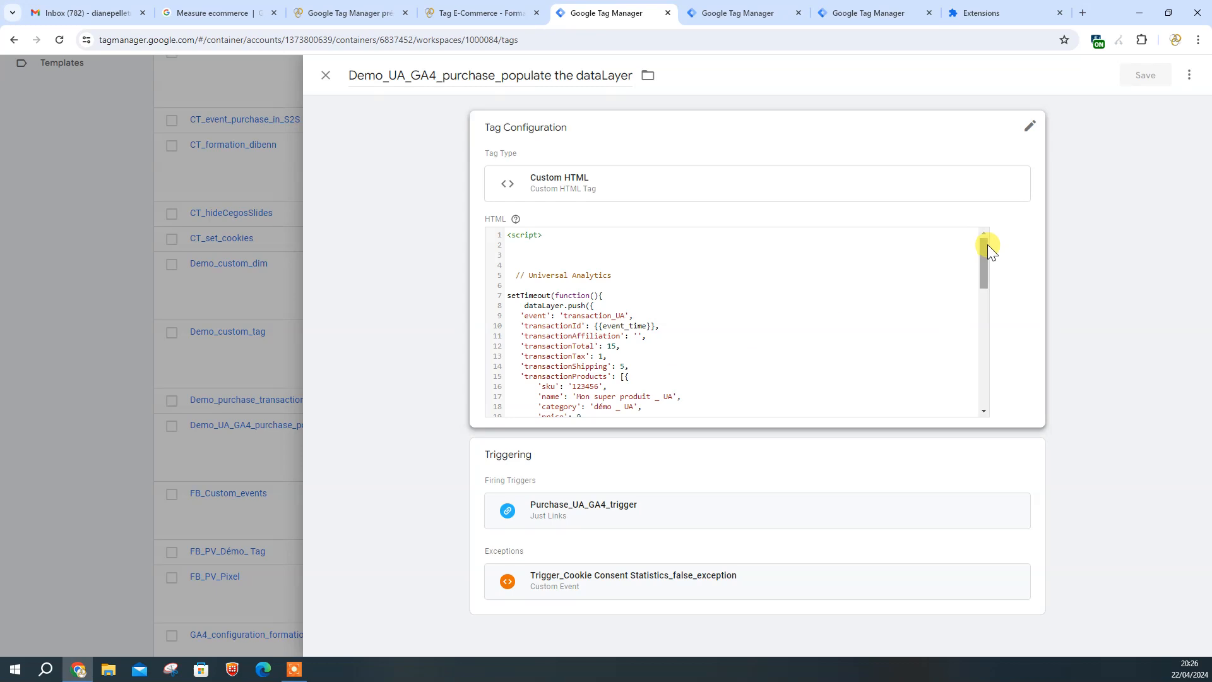
{"action": "left_click_drag", "start_coordinate": [983, 246], "coordinate": [976, 324]}
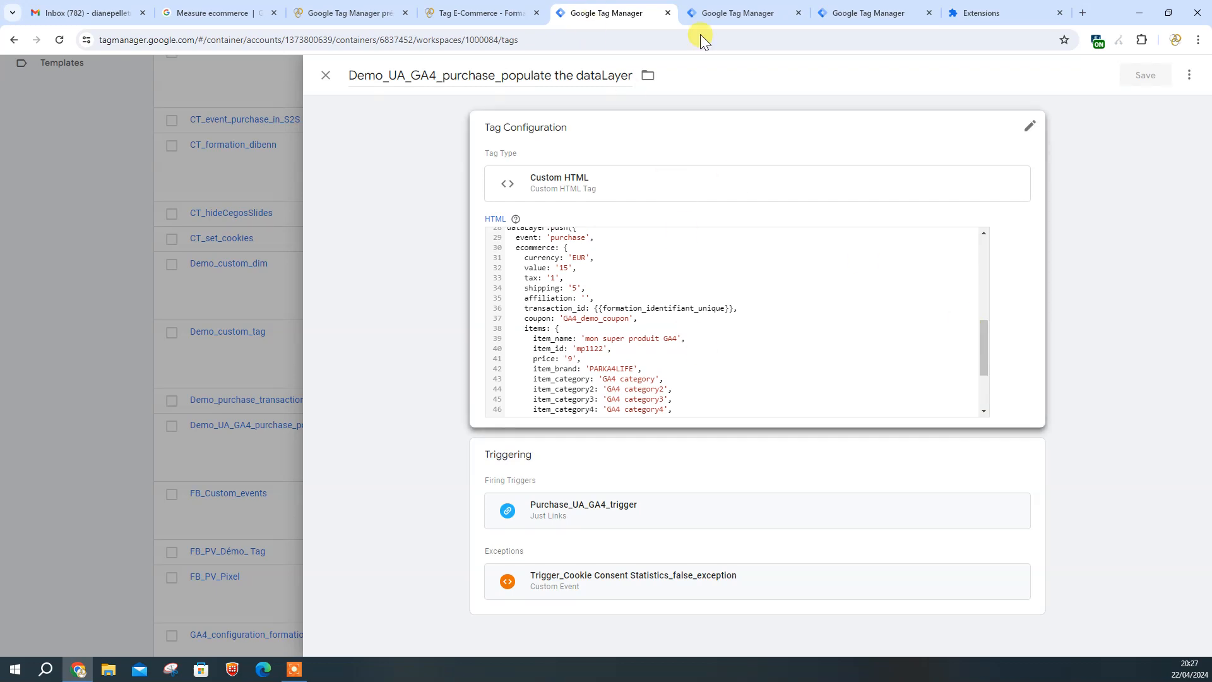
Step: Review the GA4_transactionID variable's data layer name and the GA4_transaction tag's event parameters, closing both after inspection
{"action": "left_click", "coordinate": [742, 21]}
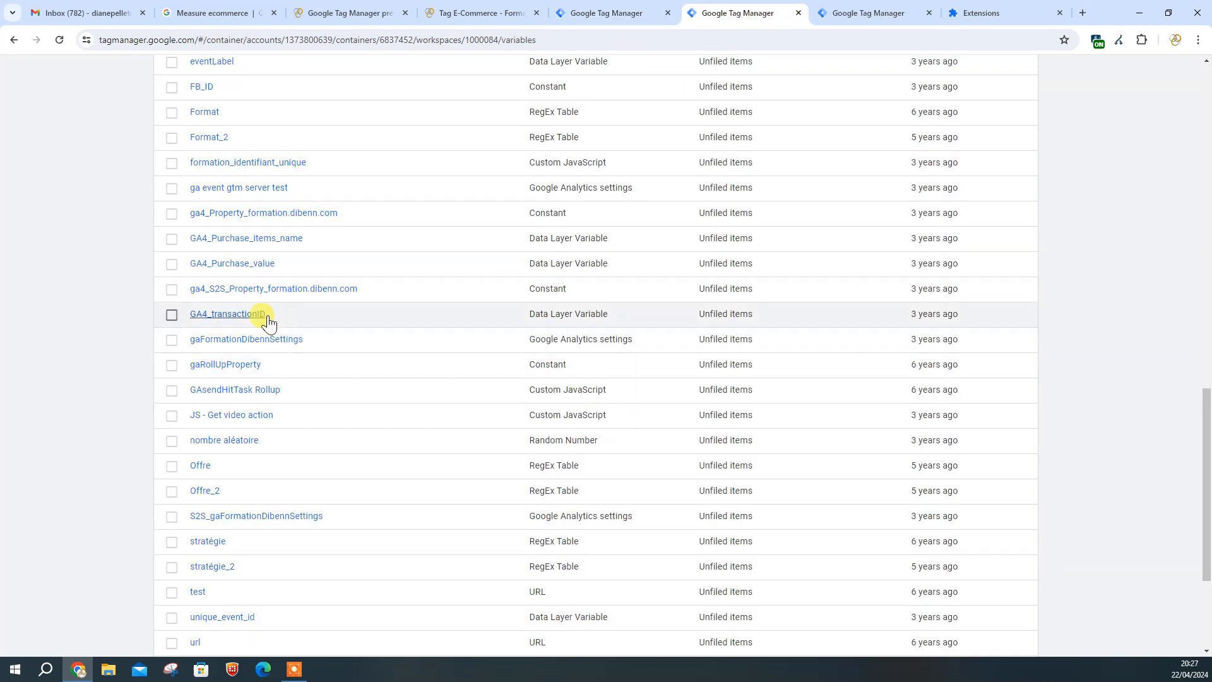
{"action": "left_click", "coordinate": [239, 320]}
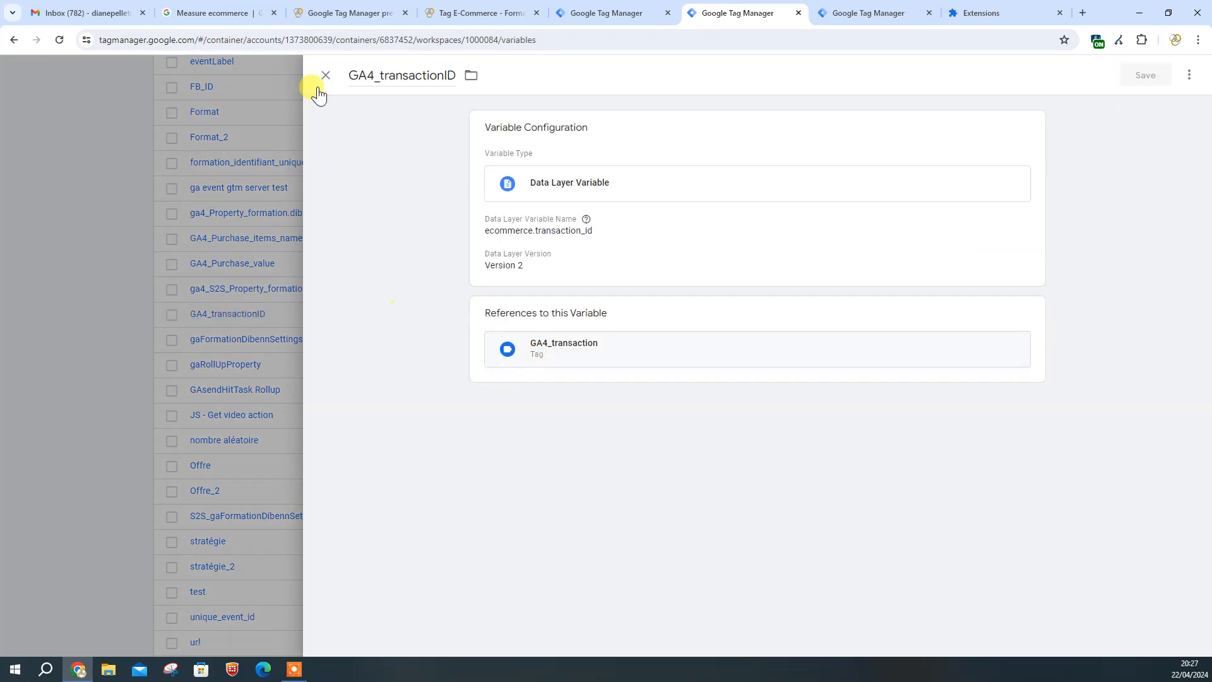
{"action": "left_click", "coordinate": [326, 76]}
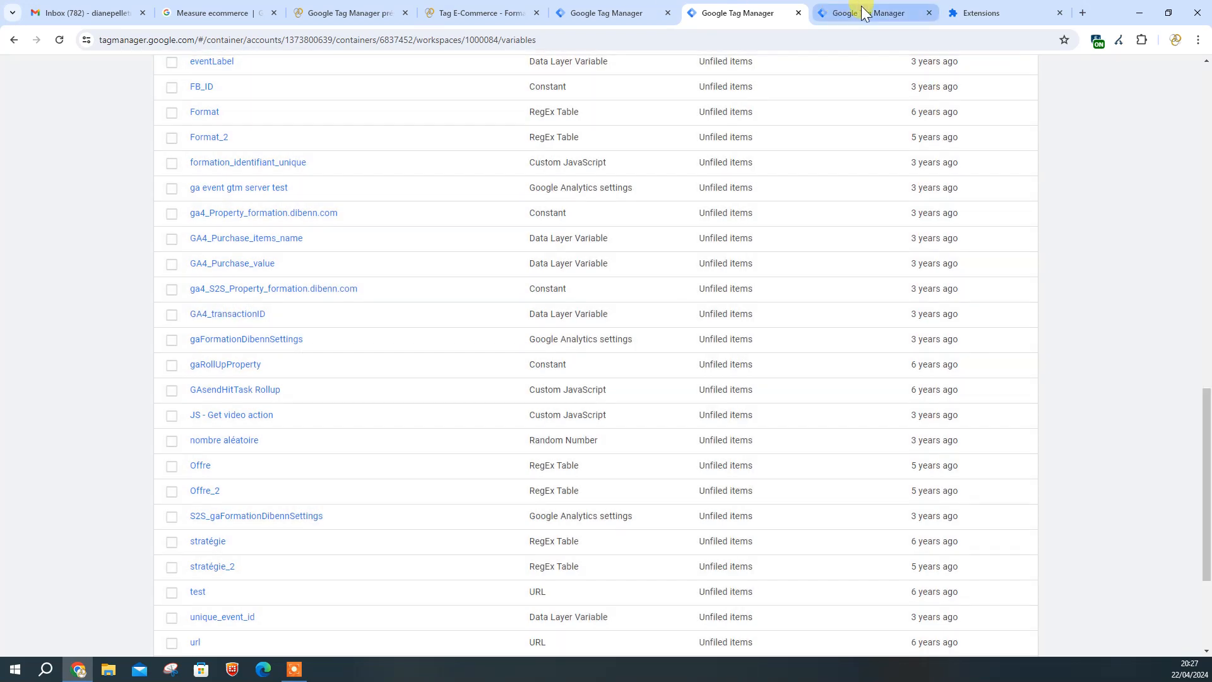
{"action": "left_click", "coordinate": [861, 13]}
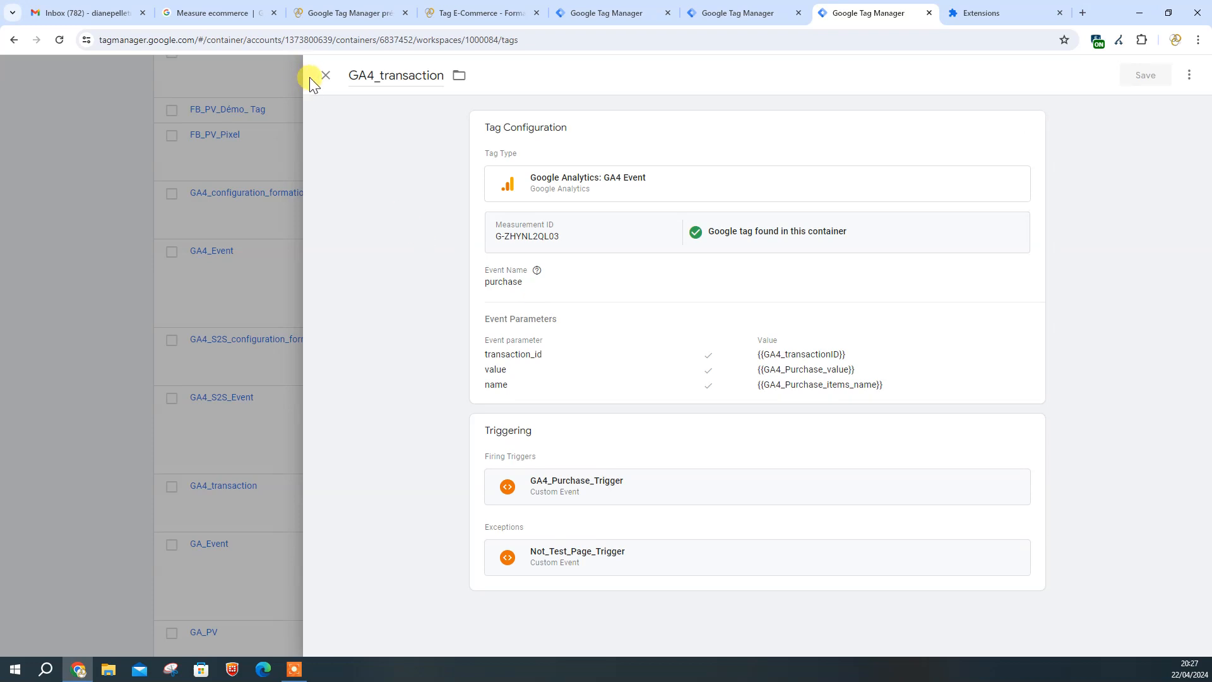
{"action": "left_click", "coordinate": [326, 75]}
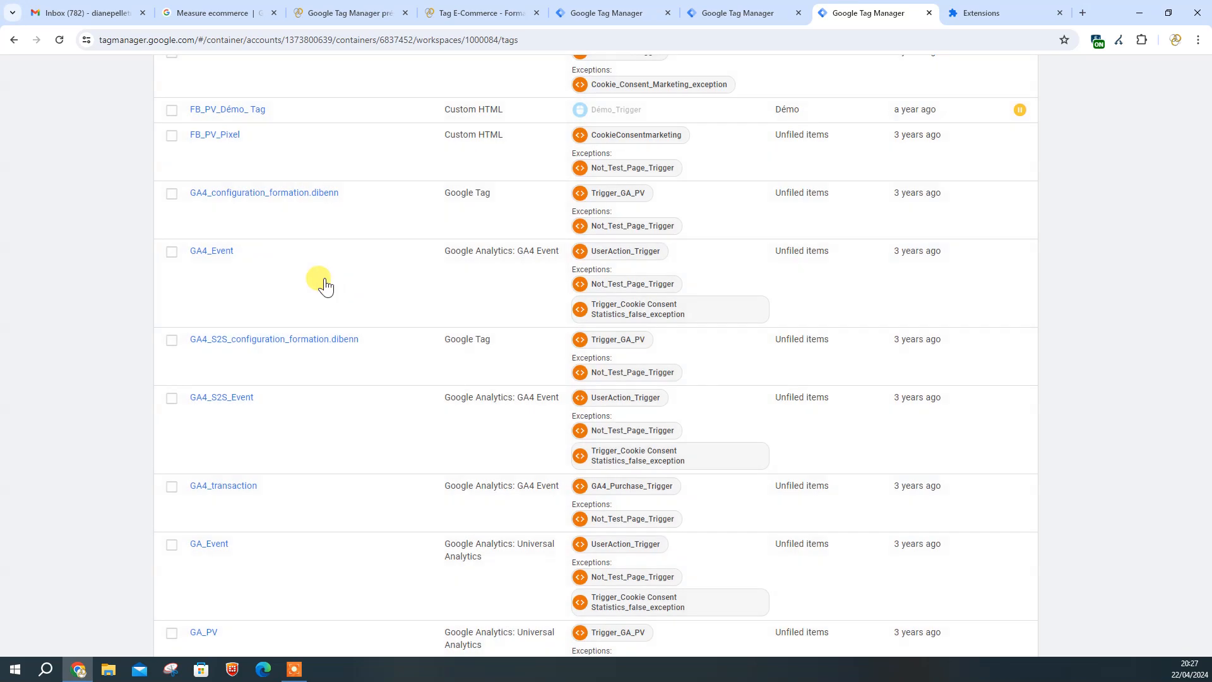
Step: Look through the container's tags list and examine the script of the FB_Custom_events tag
{"action": "scroll", "coordinate": [322, 275], "scroll_direction": "up", "scroll_amount": 1}
{"action": "scroll", "coordinate": [266, 161], "scroll_direction": "up", "scroll_amount": 2}
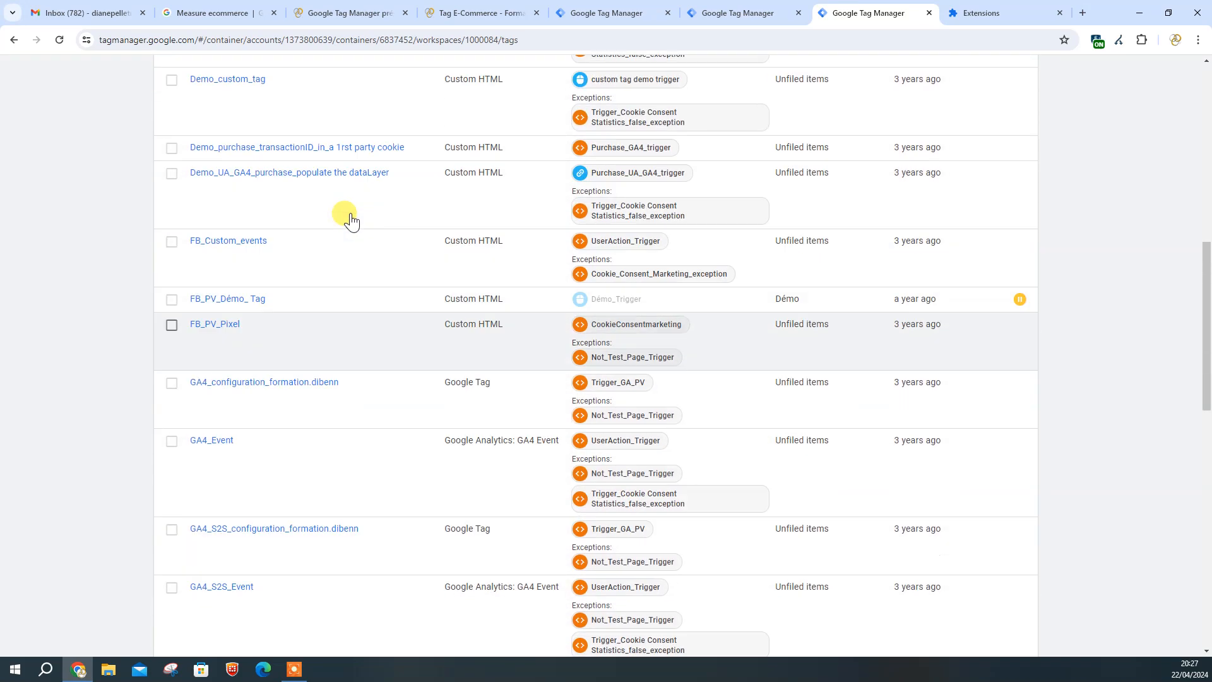
{"action": "scroll", "coordinate": [338, 235], "scroll_direction": "up", "scroll_amount": 1}
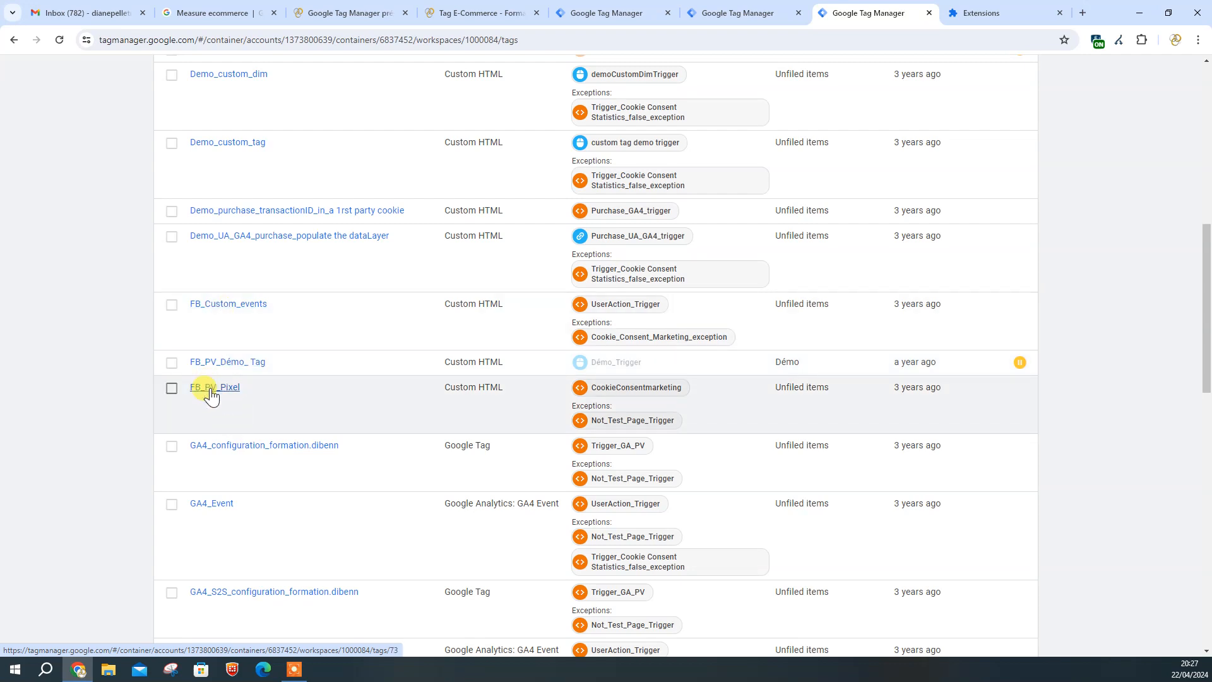
{"action": "scroll", "coordinate": [289, 396], "scroll_direction": "down", "scroll_amount": 9}
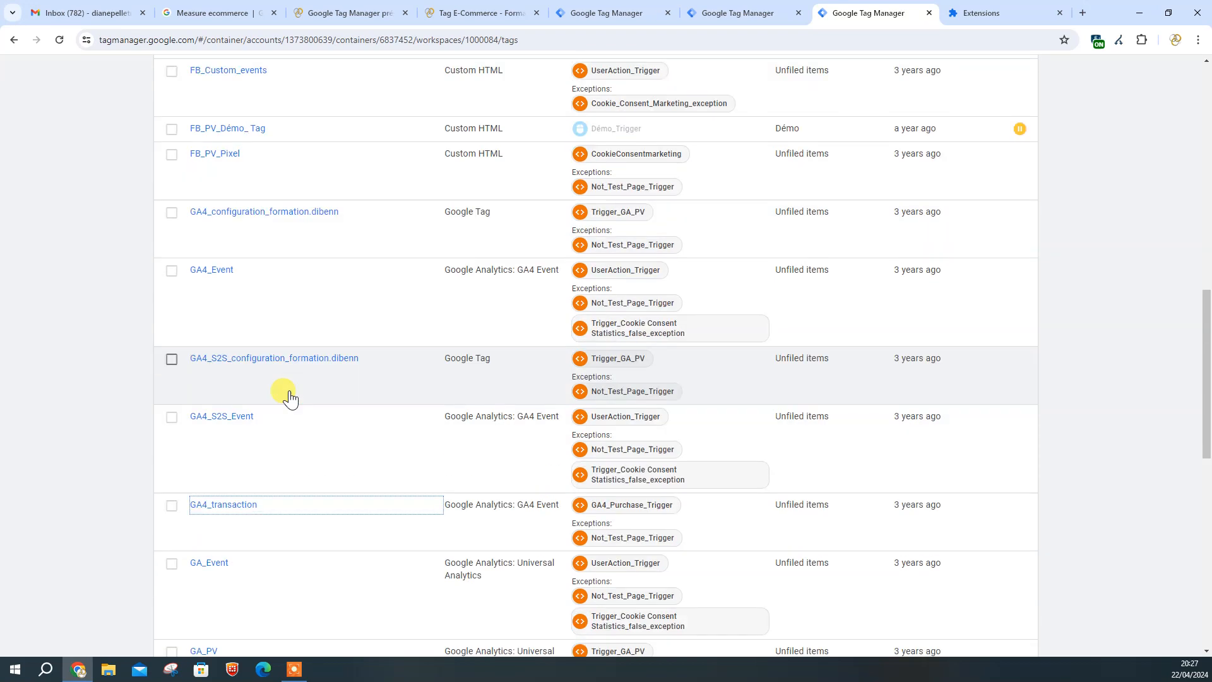
{"action": "scroll", "coordinate": [290, 396], "scroll_direction": "down", "scroll_amount": 3}
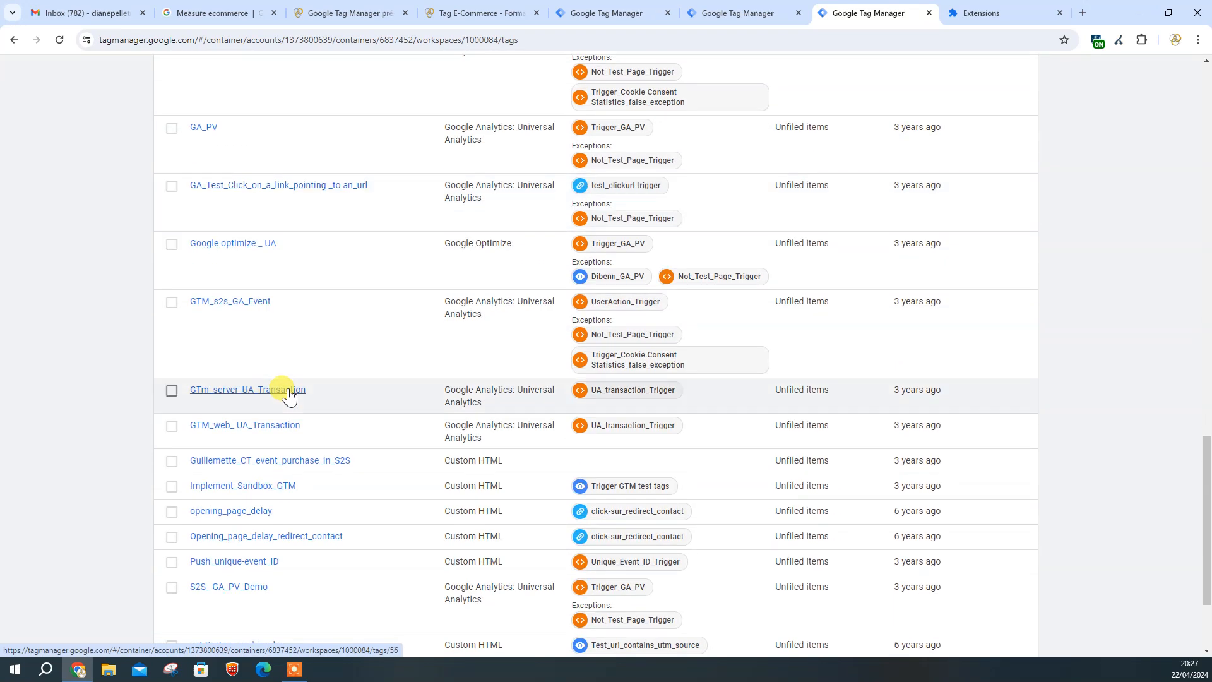
{"action": "scroll", "coordinate": [275, 442], "scroll_direction": "down", "scroll_amount": 3}
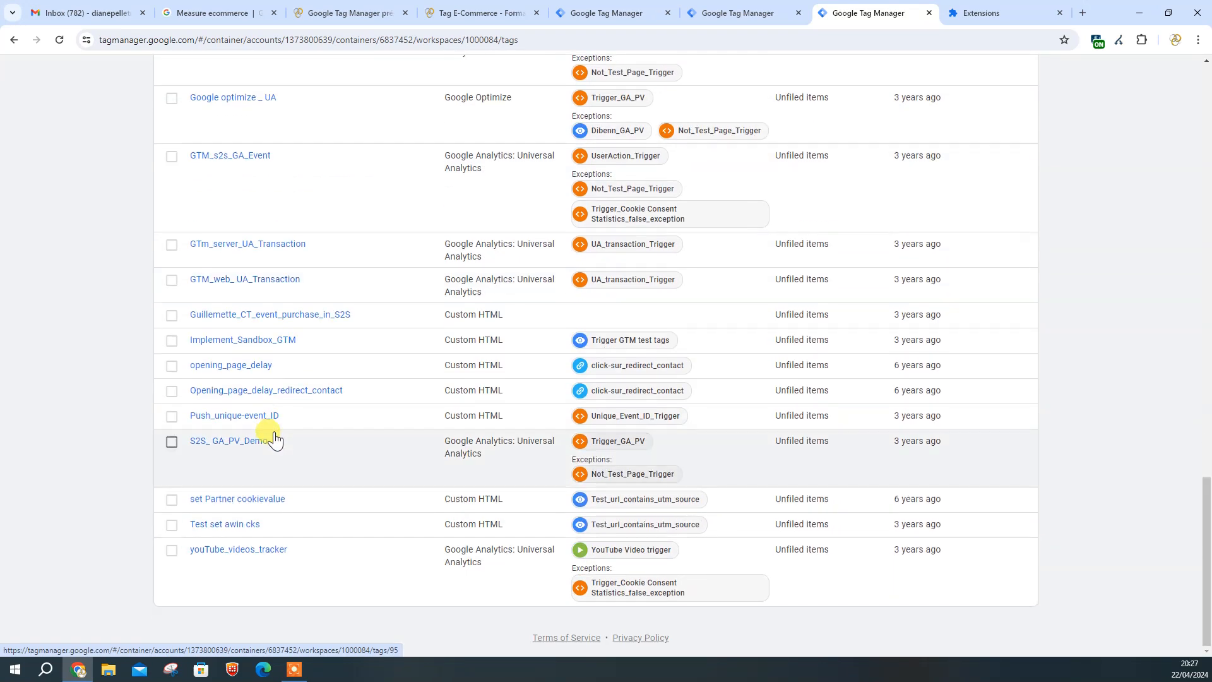
{"action": "scroll", "coordinate": [272, 433], "scroll_direction": "up", "scroll_amount": 8}
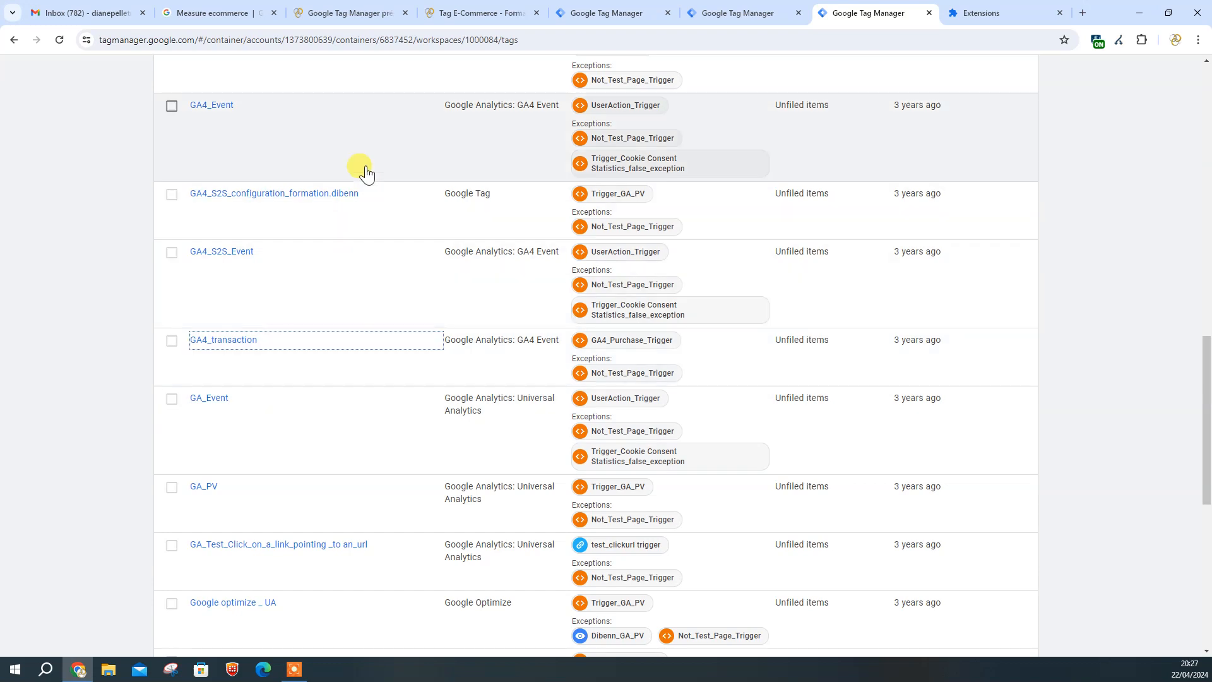
{"action": "scroll", "coordinate": [481, 235], "scroll_direction": "up", "scroll_amount": 3}
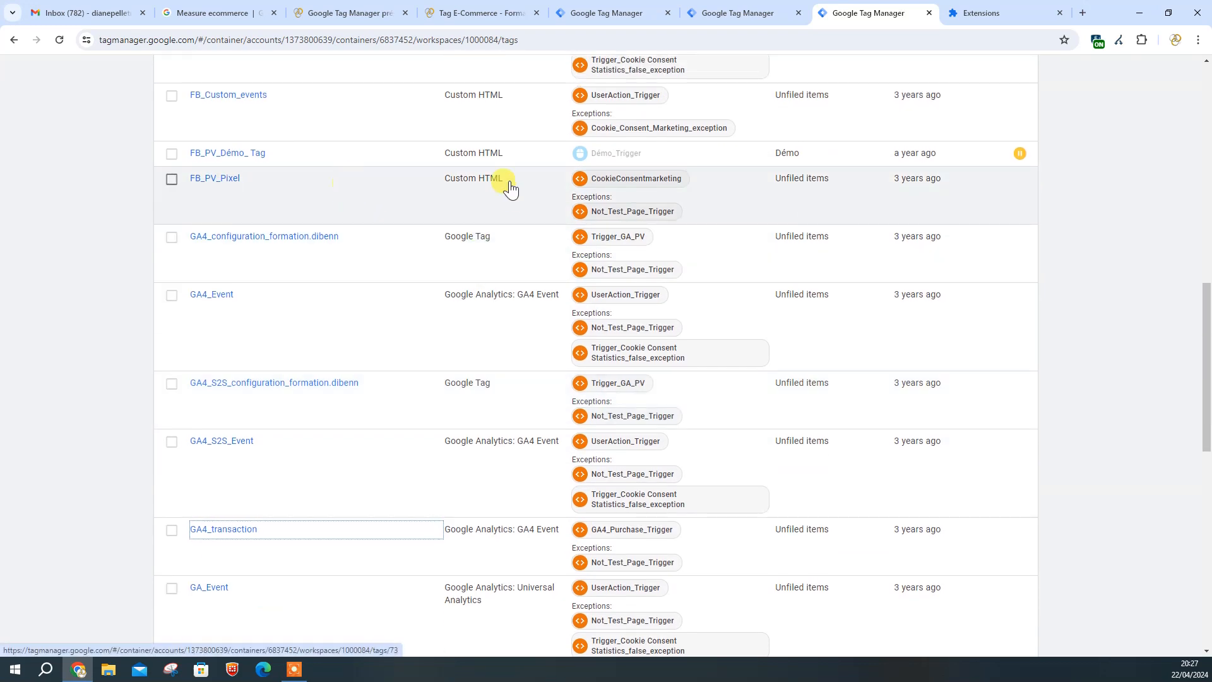
{"action": "left_click", "coordinate": [209, 101]}
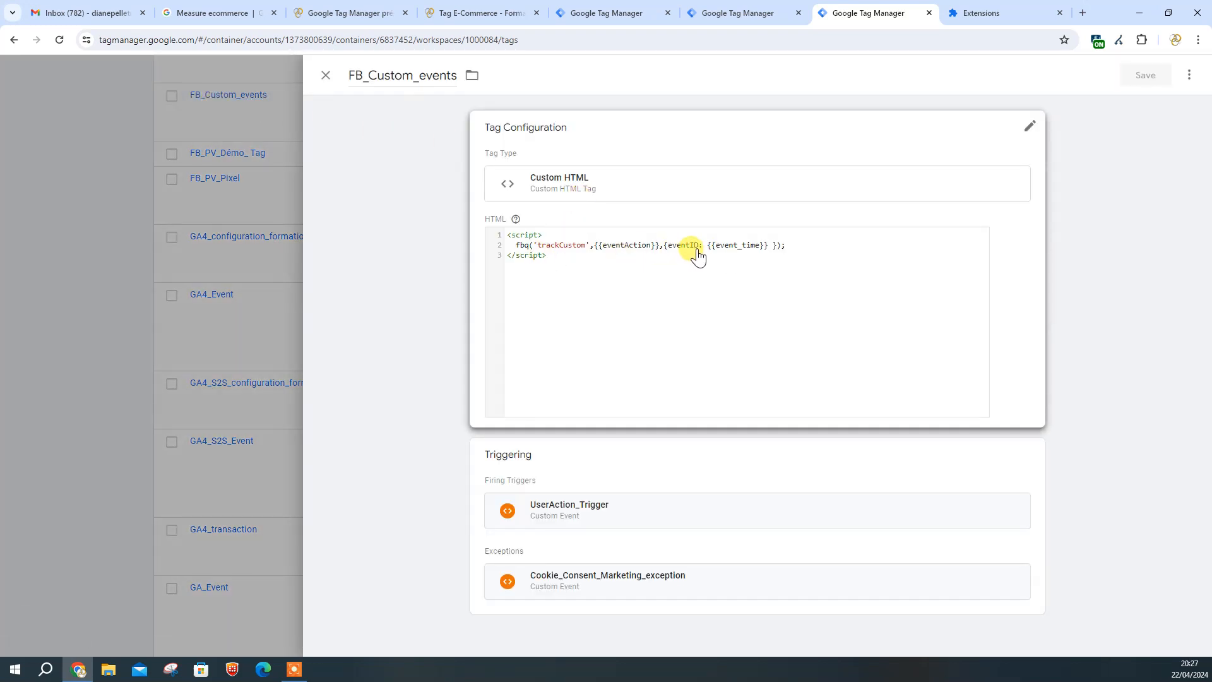
{"action": "left_click", "coordinate": [325, 75]}
Step: Examine the eventAction data layer variable's name and references in the user-defined variables, and close it
{"action": "left_click", "coordinate": [730, 13]}
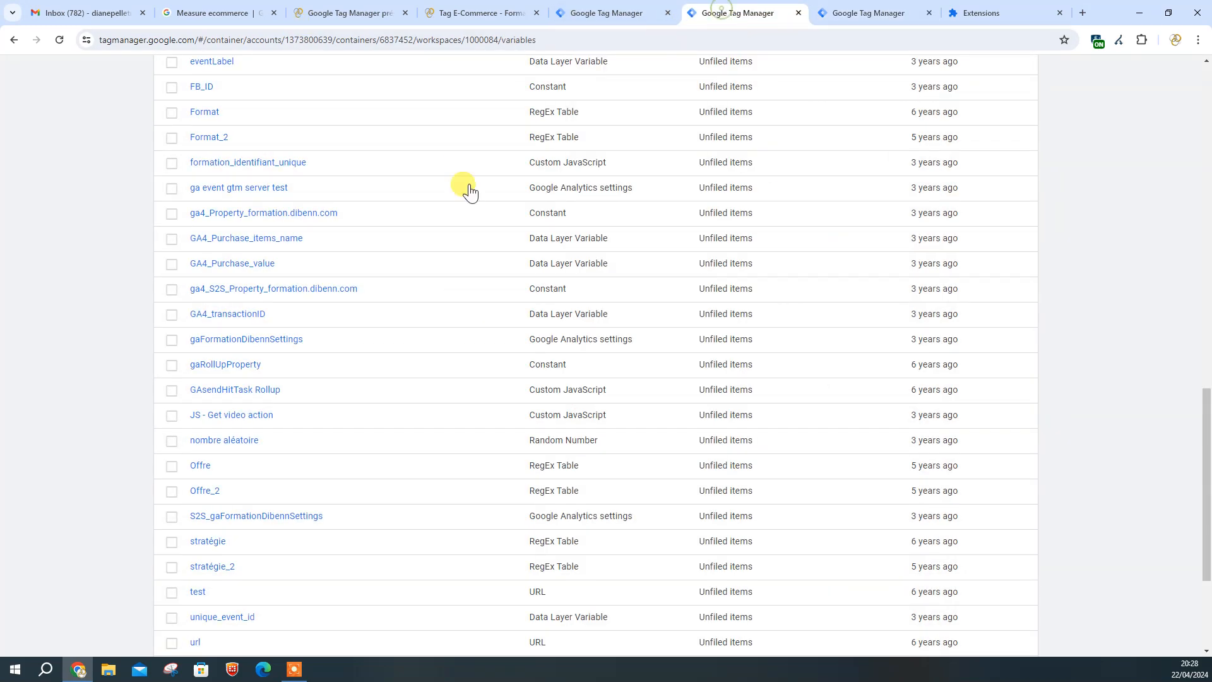
{"action": "scroll", "coordinate": [256, 410], "scroll_direction": "up", "scroll_amount": 3}
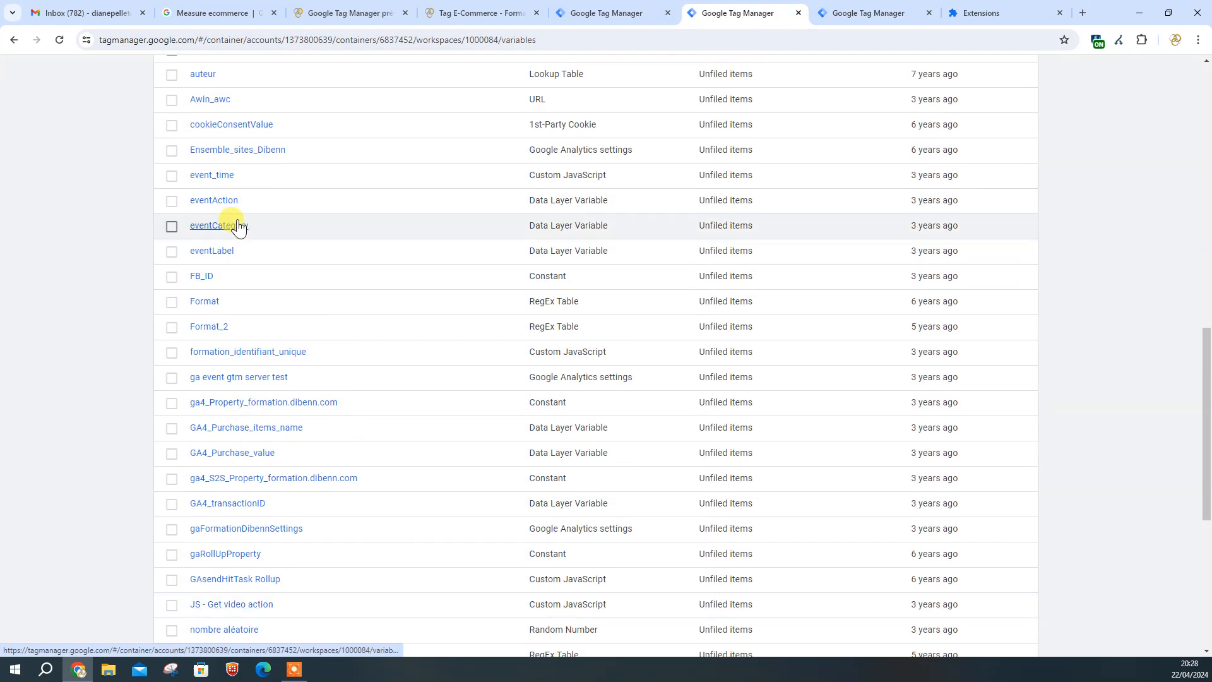
{"action": "left_click", "coordinate": [212, 200]}
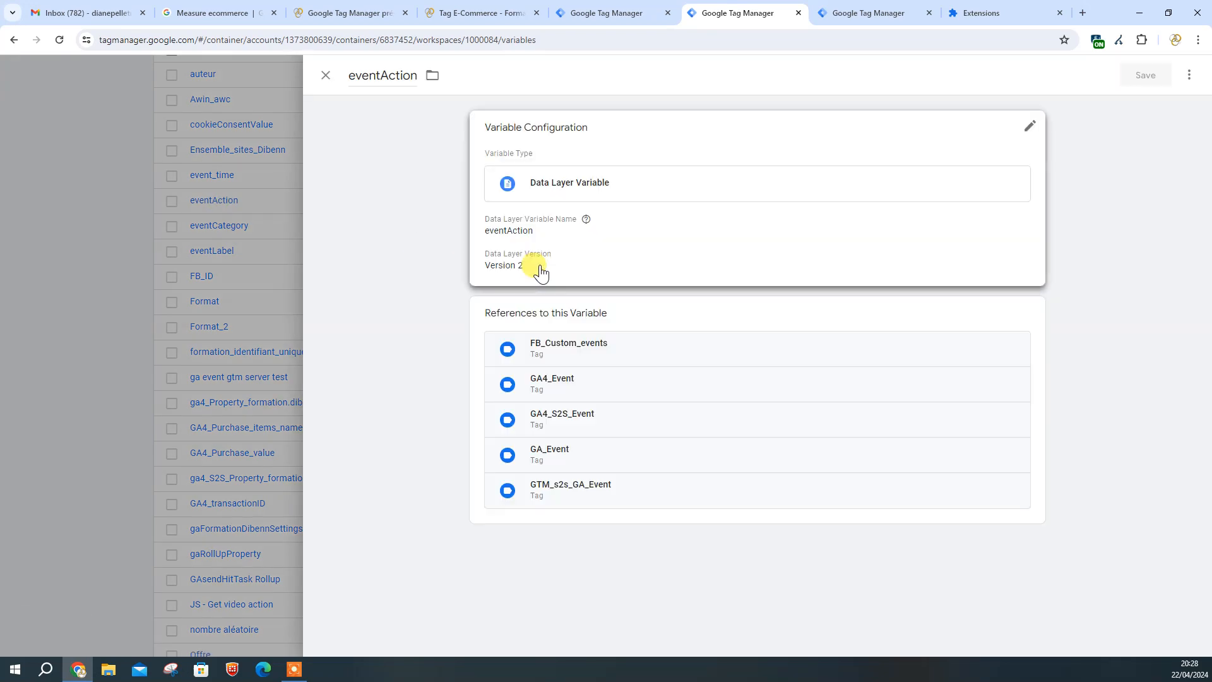
{"action": "mouse_move", "coordinate": [533, 217]}
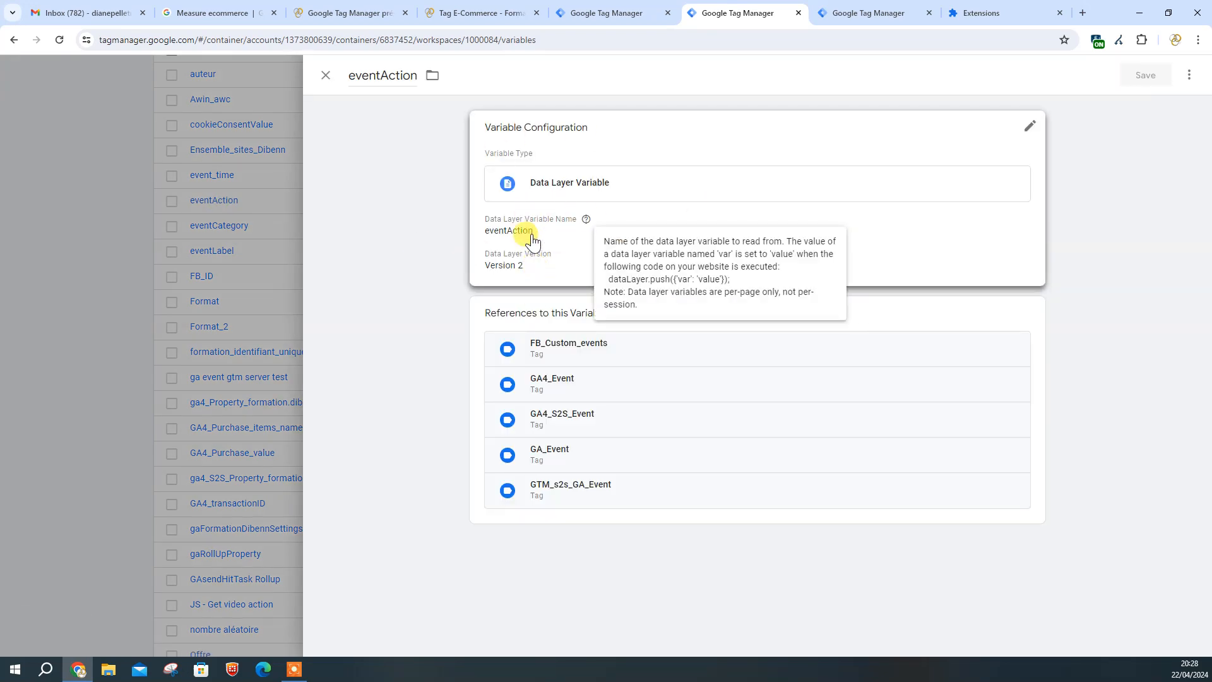
{"action": "left_click", "coordinate": [325, 75]}
Step: Glance at the dataLayer purchase push code, and examine the GA4_Event tag's event parameters and triggers
{"action": "left_click", "coordinate": [616, 13]}
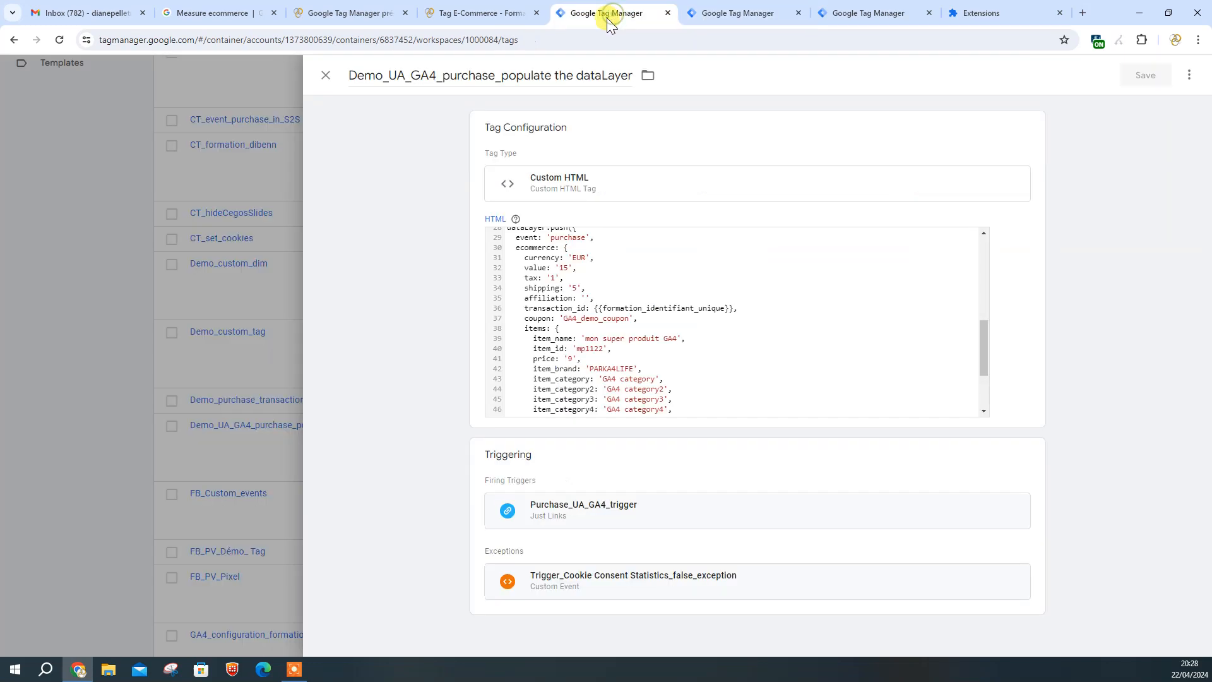
{"action": "left_click", "coordinate": [839, 13]}
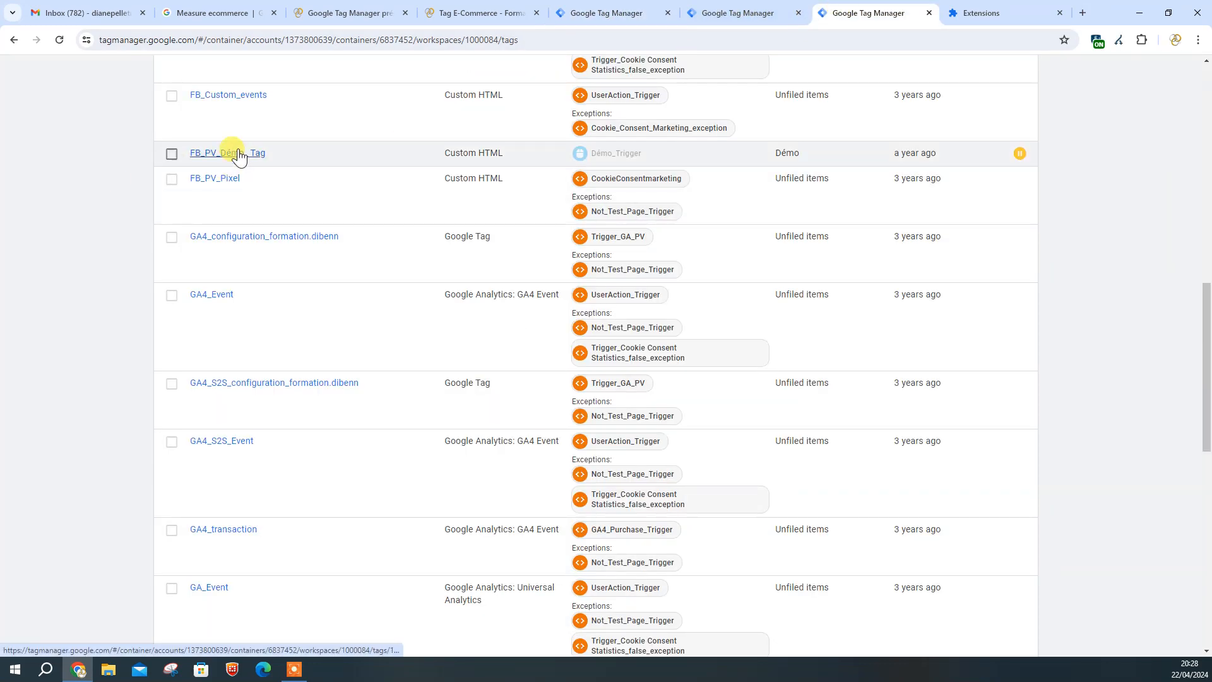
{"action": "left_click", "coordinate": [218, 294]}
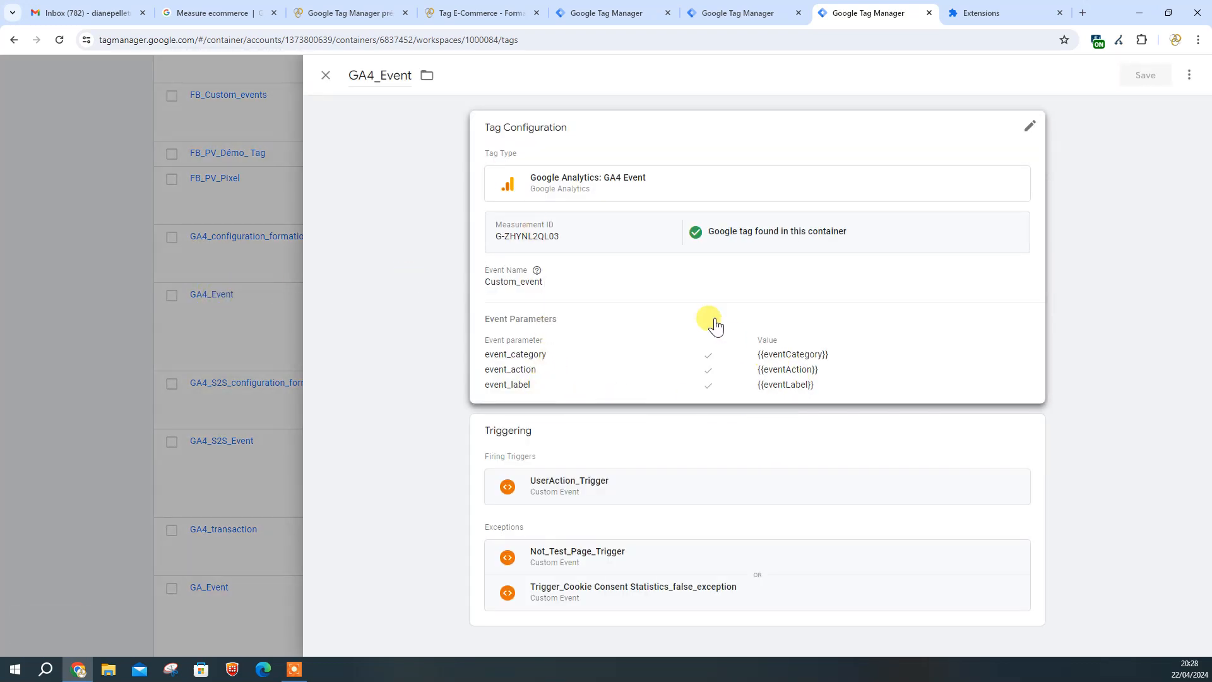
{"action": "left_click", "coordinate": [326, 75]}
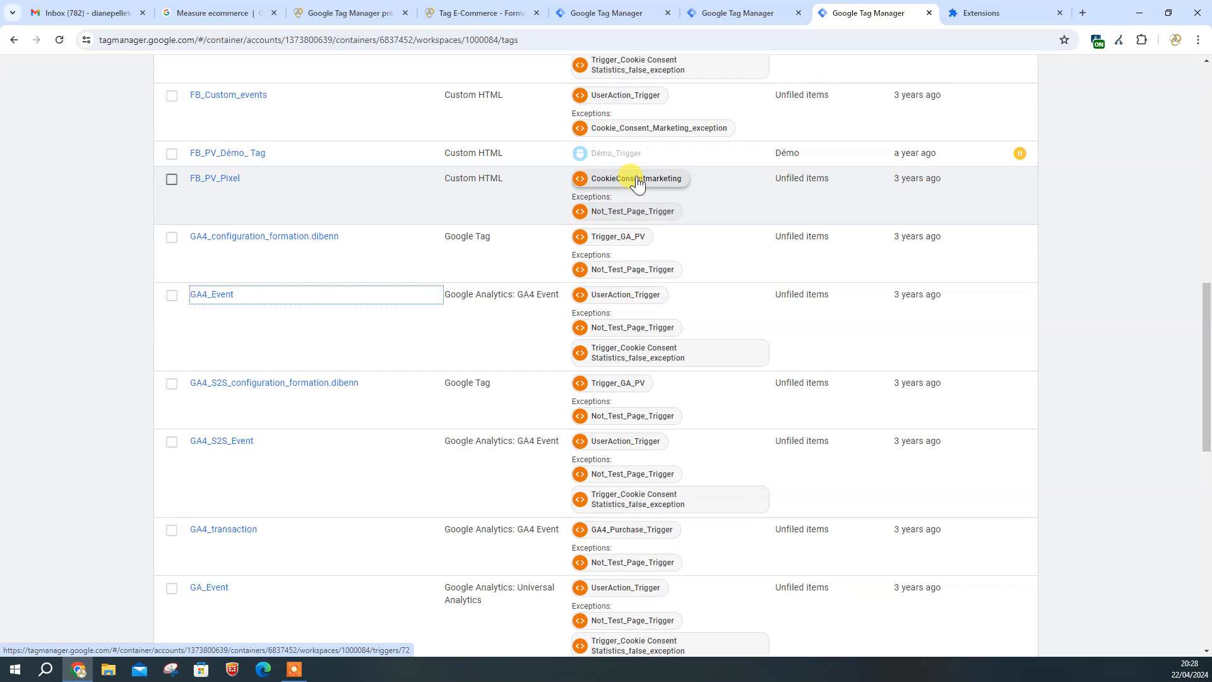
Step: Look over the event variables in the user-defined variables list alongside the GA4 purchase push code
{"action": "left_click", "coordinate": [731, 14]}
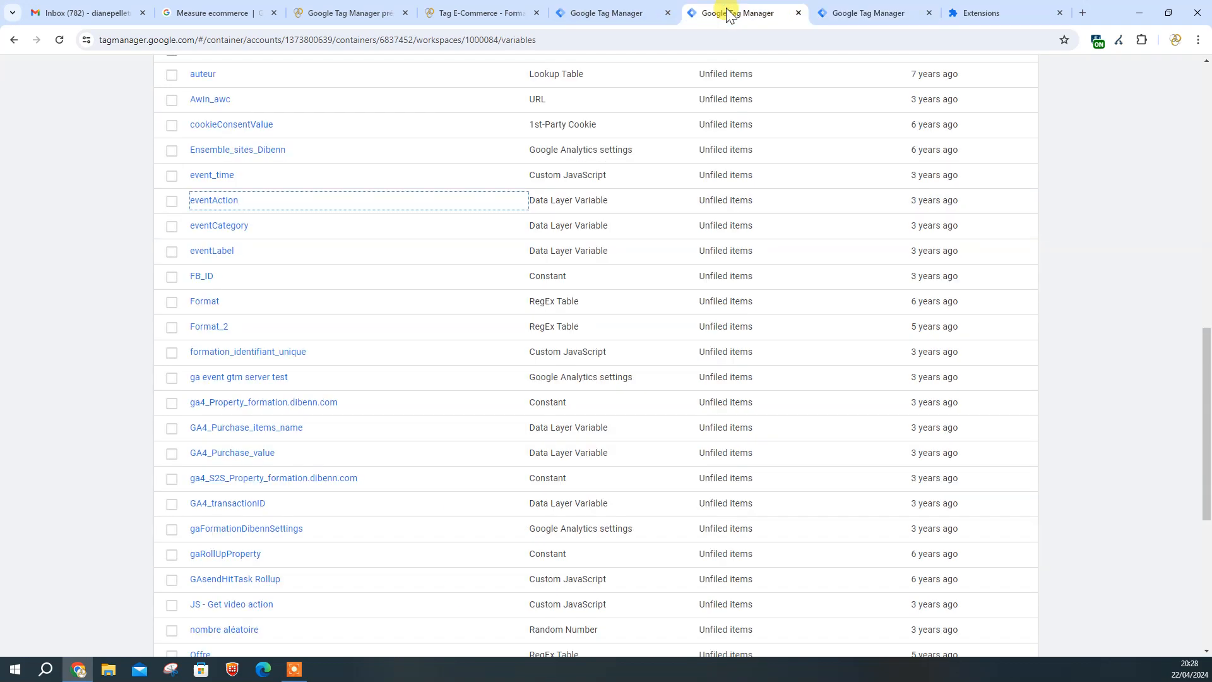
{"action": "scroll", "coordinate": [455, 289], "scroll_direction": "up", "scroll_amount": 4}
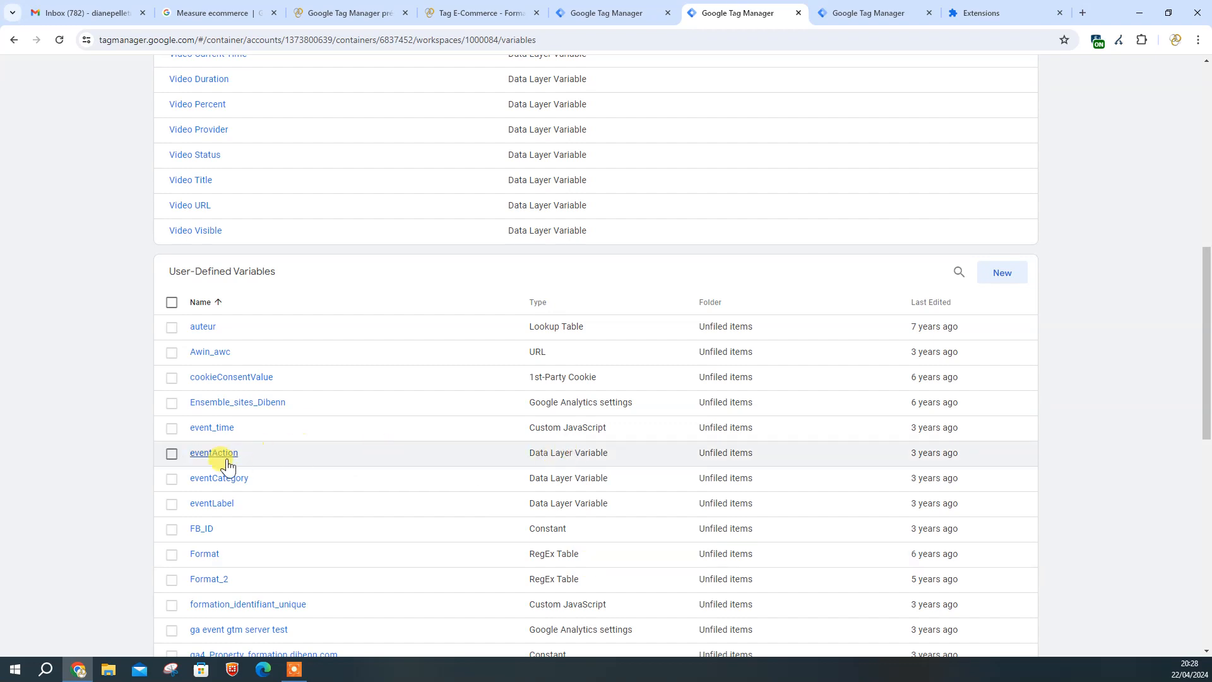
{"action": "left_click", "coordinate": [610, 18]}
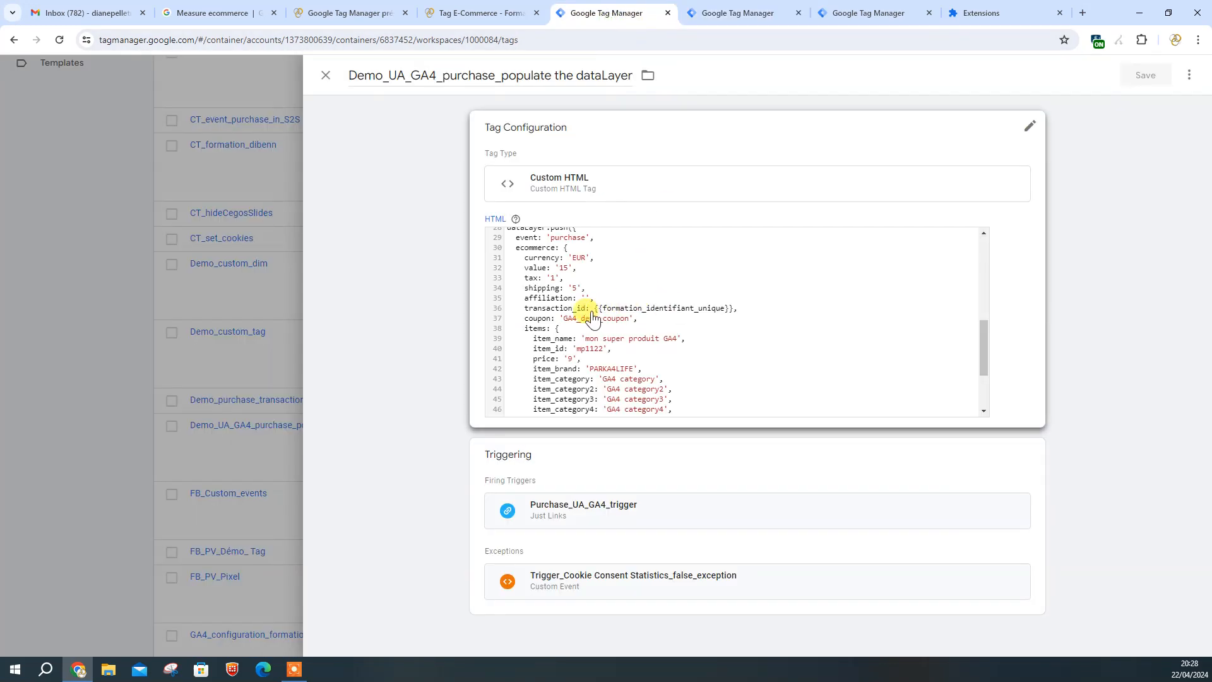
{"action": "left_click", "coordinate": [771, 15]}
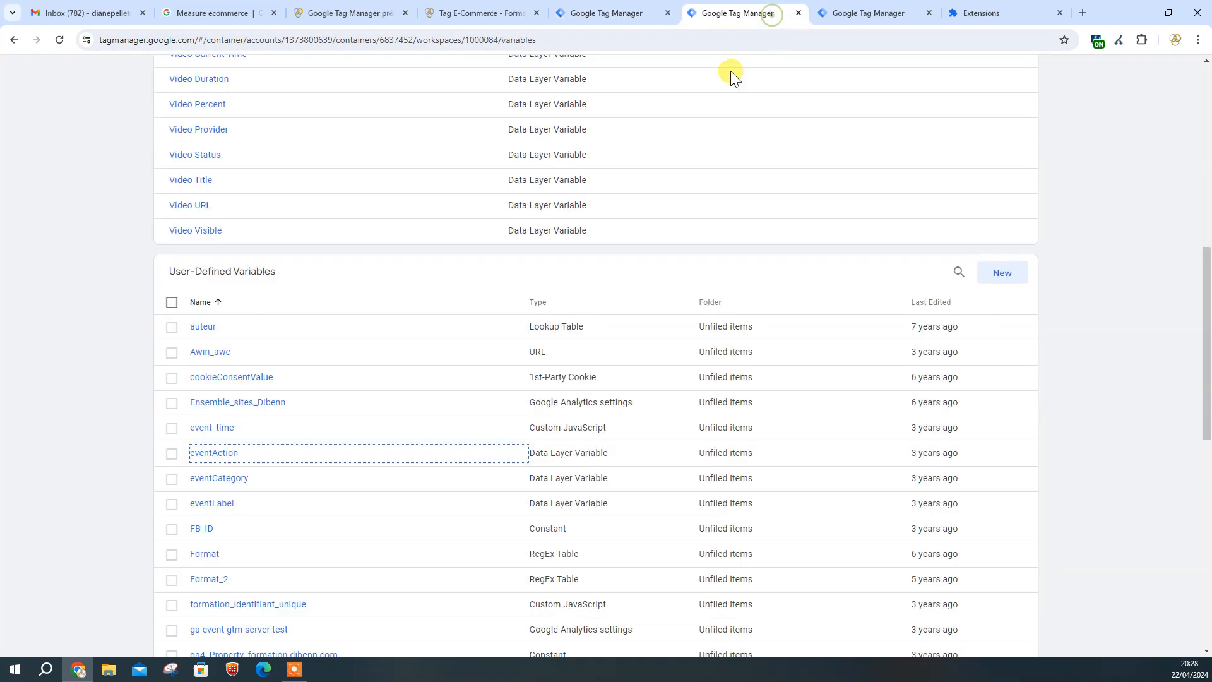
Step: Reopen the GA4_transaction tag, examine how its event parameters map to the GA4 variables, and close it
{"action": "left_click", "coordinate": [868, 19]}
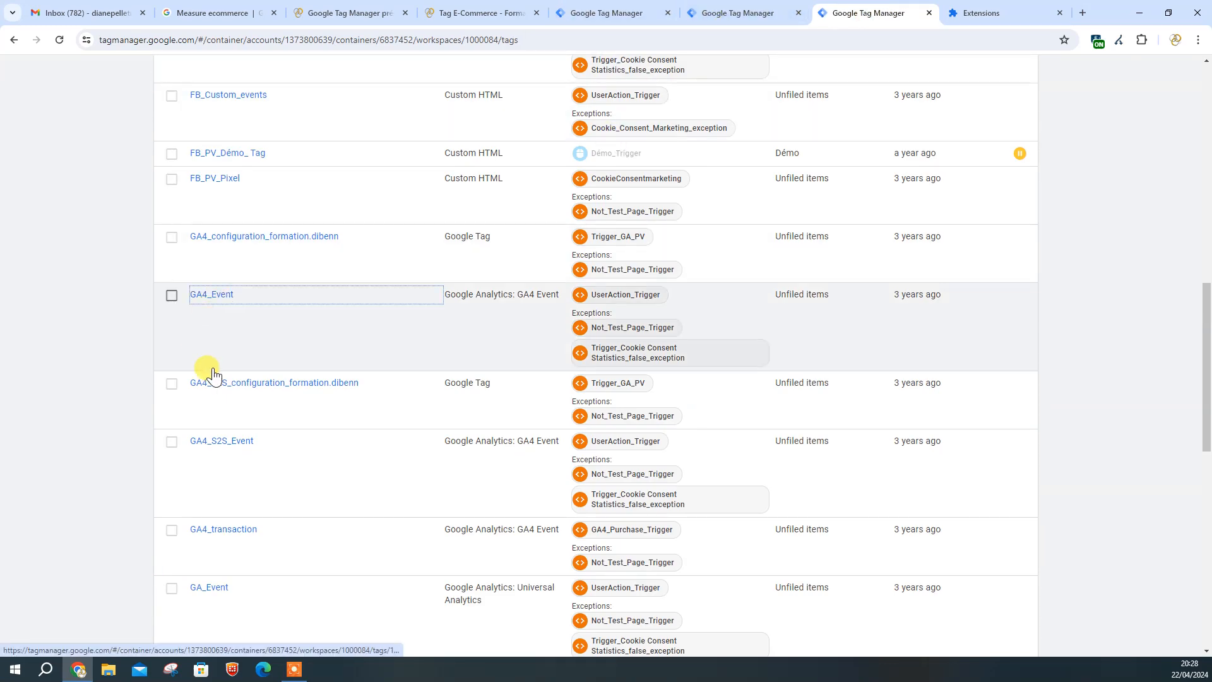
{"action": "left_click", "coordinate": [229, 531]}
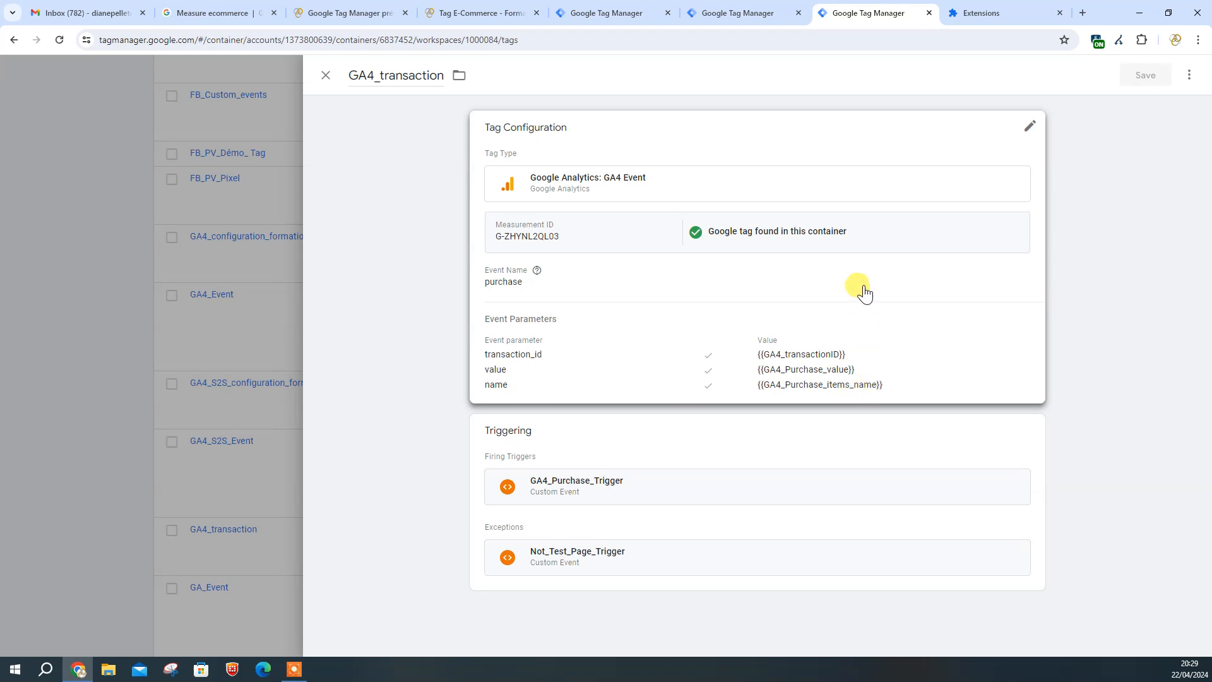
{"action": "left_click", "coordinate": [325, 77]}
Step: Look over the tags list once more and launch preview mode for the formation.dibenn.com container
{"action": "scroll", "coordinate": [414, 236], "scroll_direction": "up", "scroll_amount": 5}
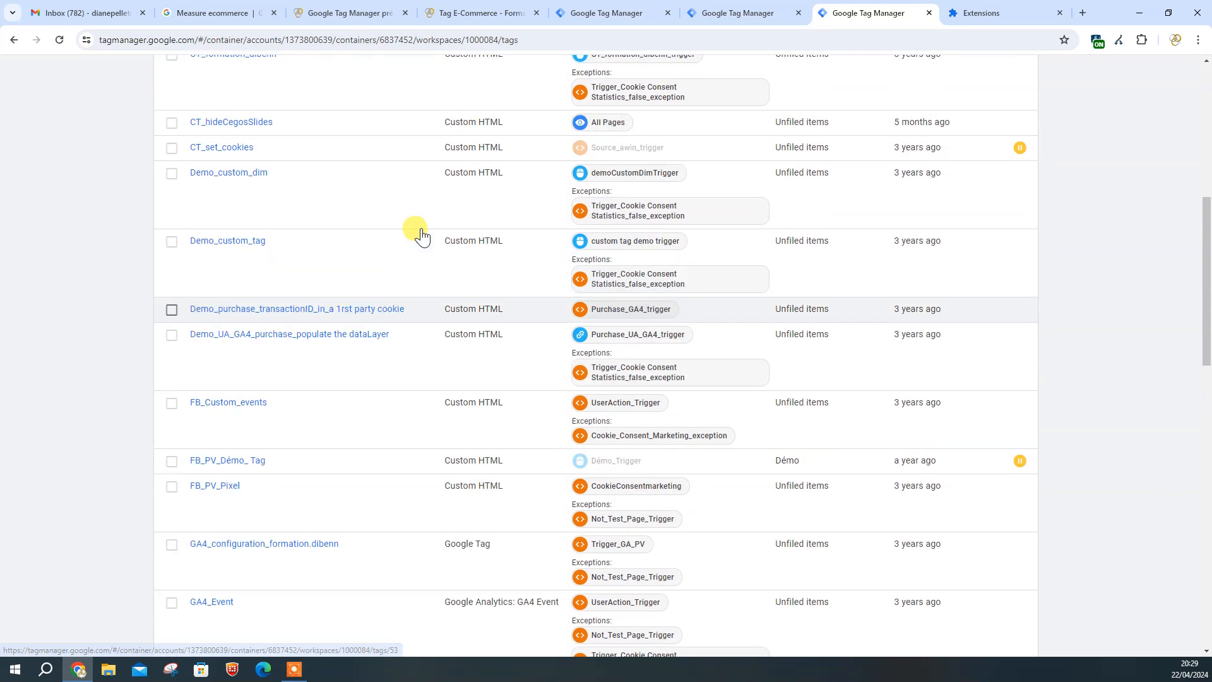
{"action": "scroll", "coordinate": [421, 235], "scroll_direction": "up", "scroll_amount": 5}
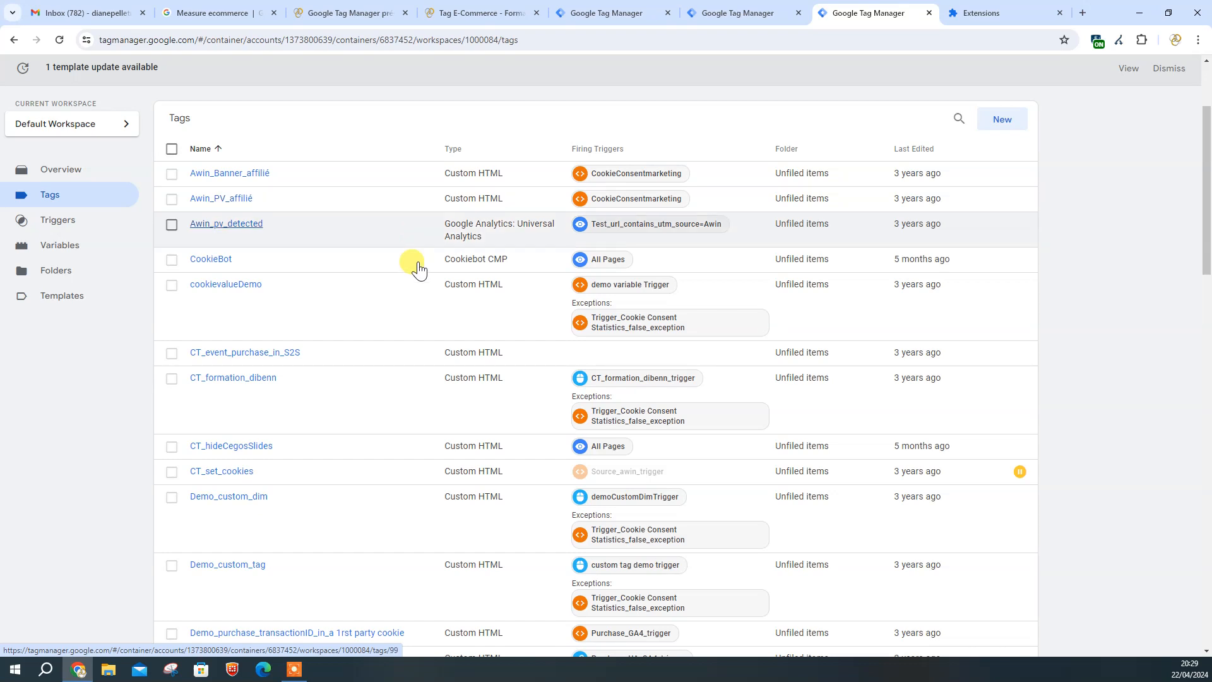
{"action": "scroll", "coordinate": [371, 360], "scroll_direction": "down", "scroll_amount": 4}
{"action": "scroll", "coordinate": [329, 303], "scroll_direction": "up", "scroll_amount": 3}
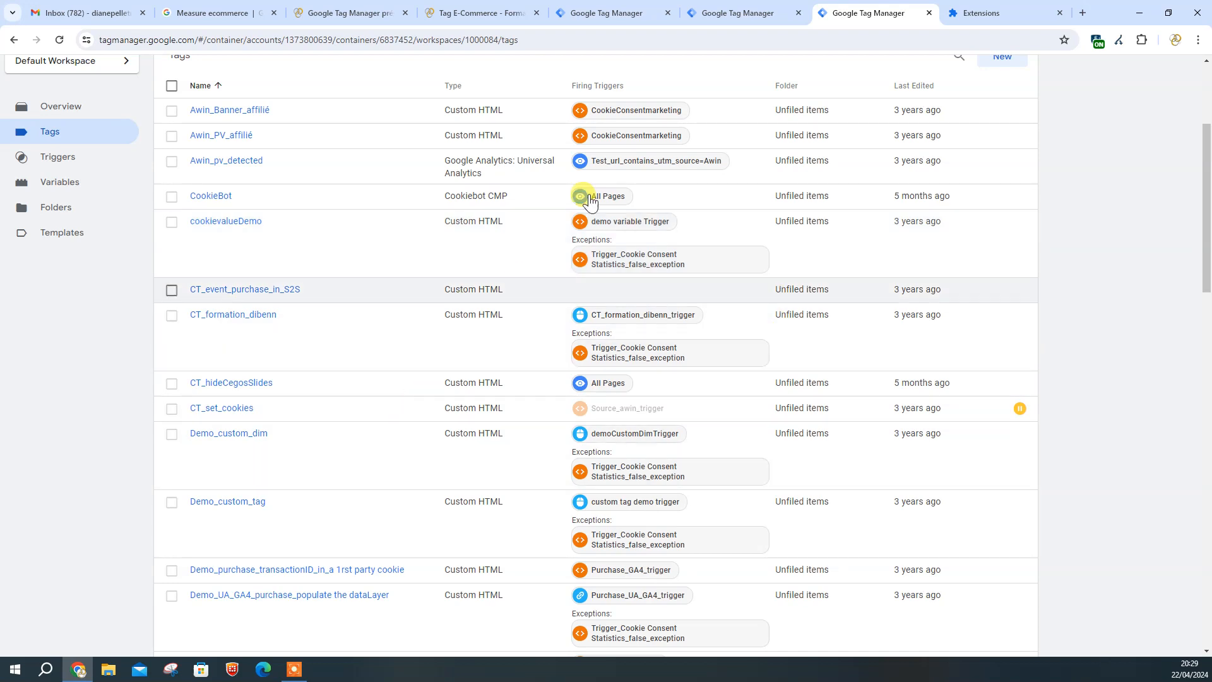
{"action": "scroll", "coordinate": [906, 163], "scroll_direction": "up", "scroll_amount": 3}
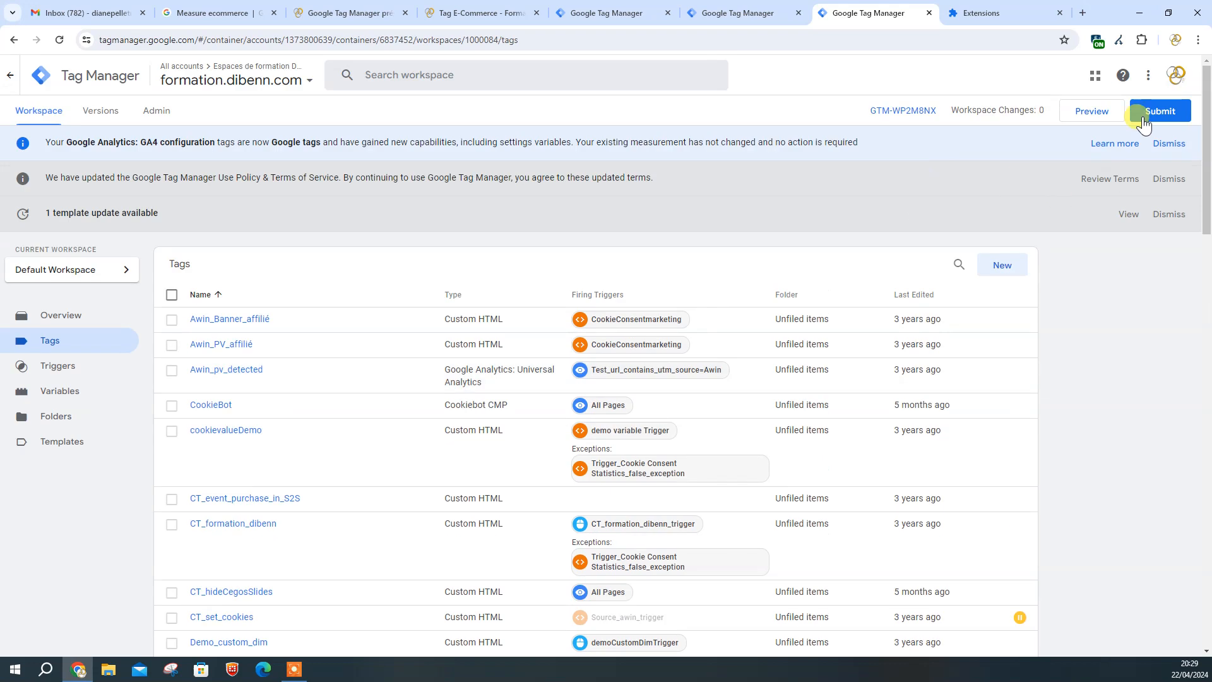
{"action": "left_click", "coordinate": [1109, 116]}
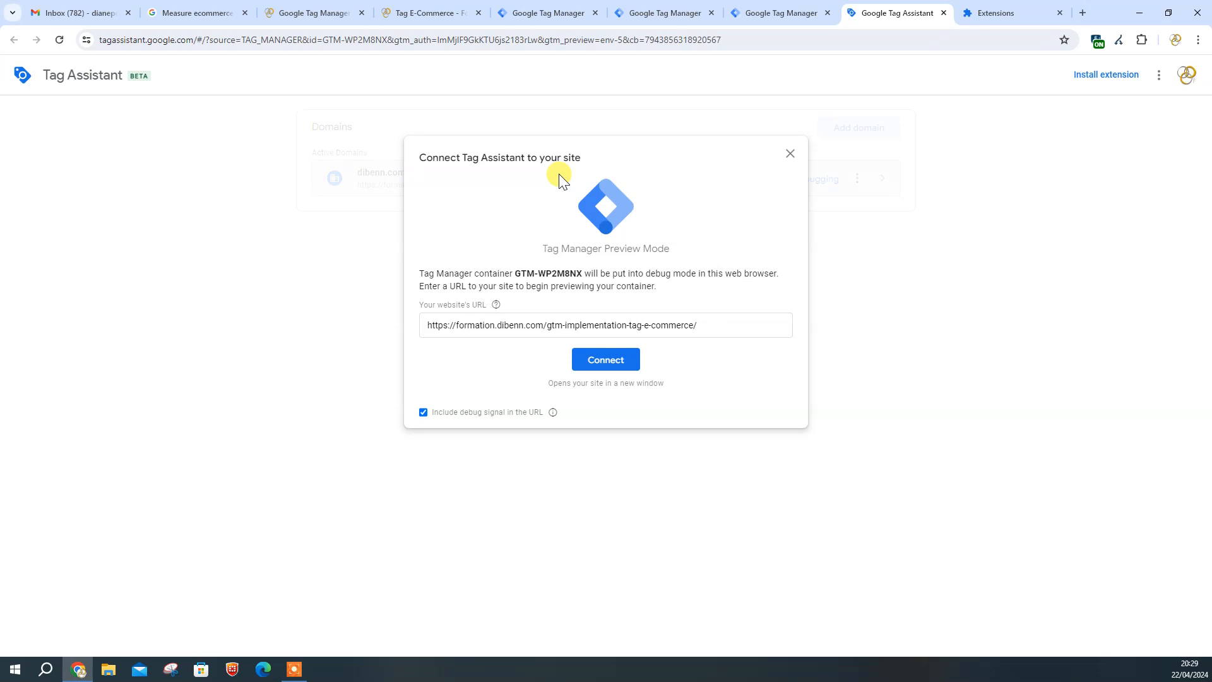
Step: Close one unneeded browser tab and copy the URL of the Tag E-Commerce page
{"action": "left_click", "coordinate": [363, 14]}
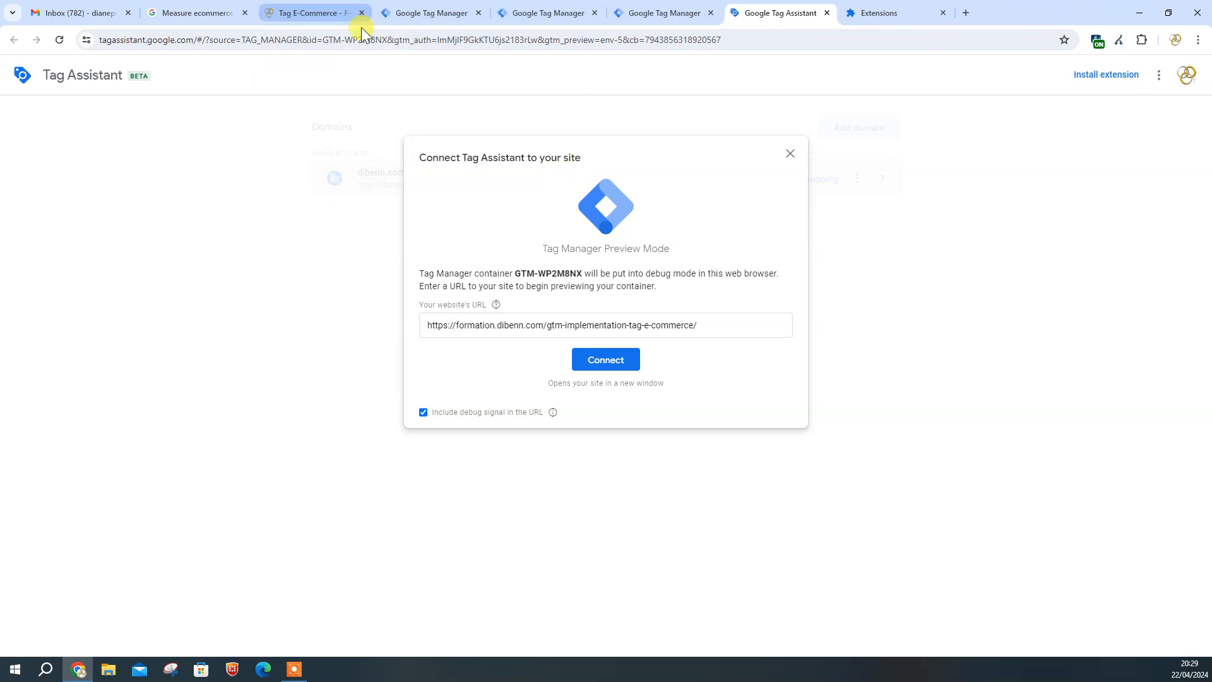
{"action": "left_click", "coordinate": [322, 19]}
{"action": "left_click", "coordinate": [131, 43]}
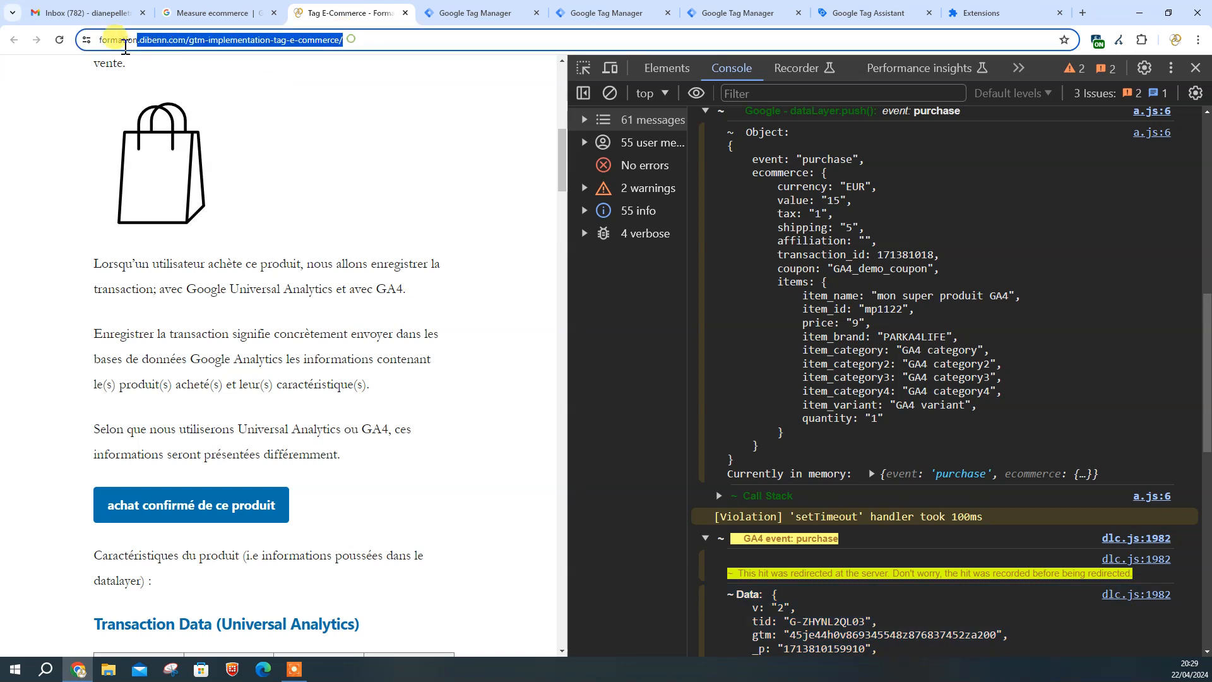
{"action": "right_click", "coordinate": [144, 41]}
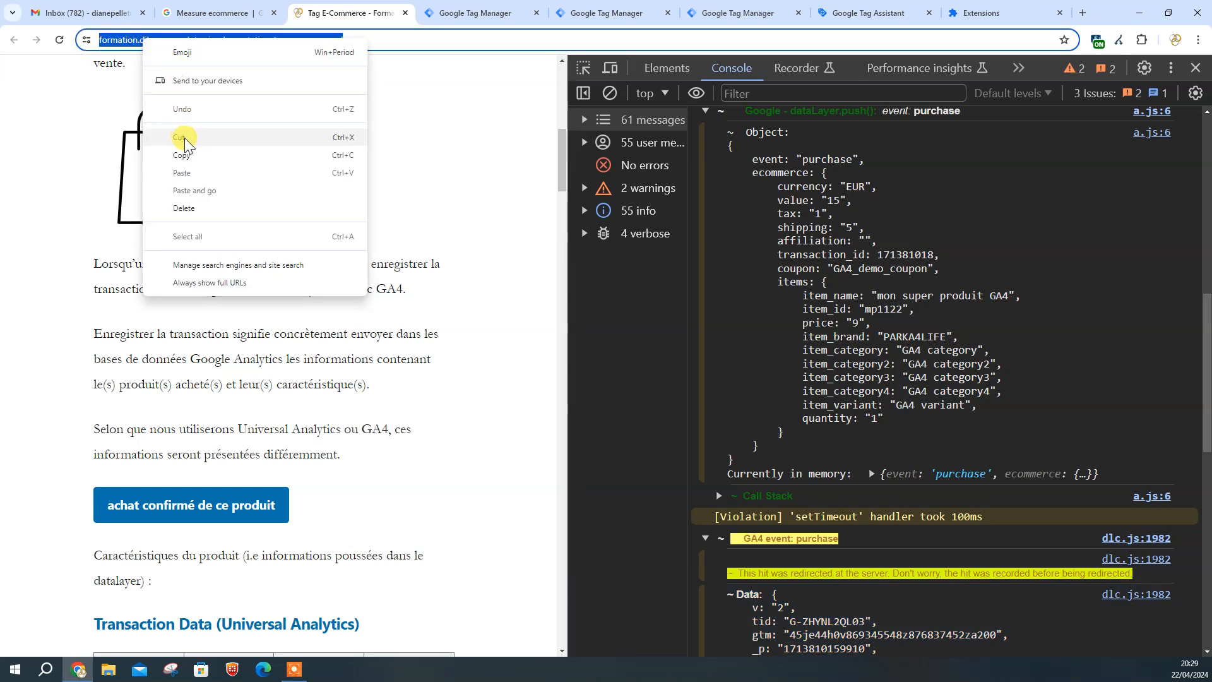
{"action": "left_click", "coordinate": [200, 157]}
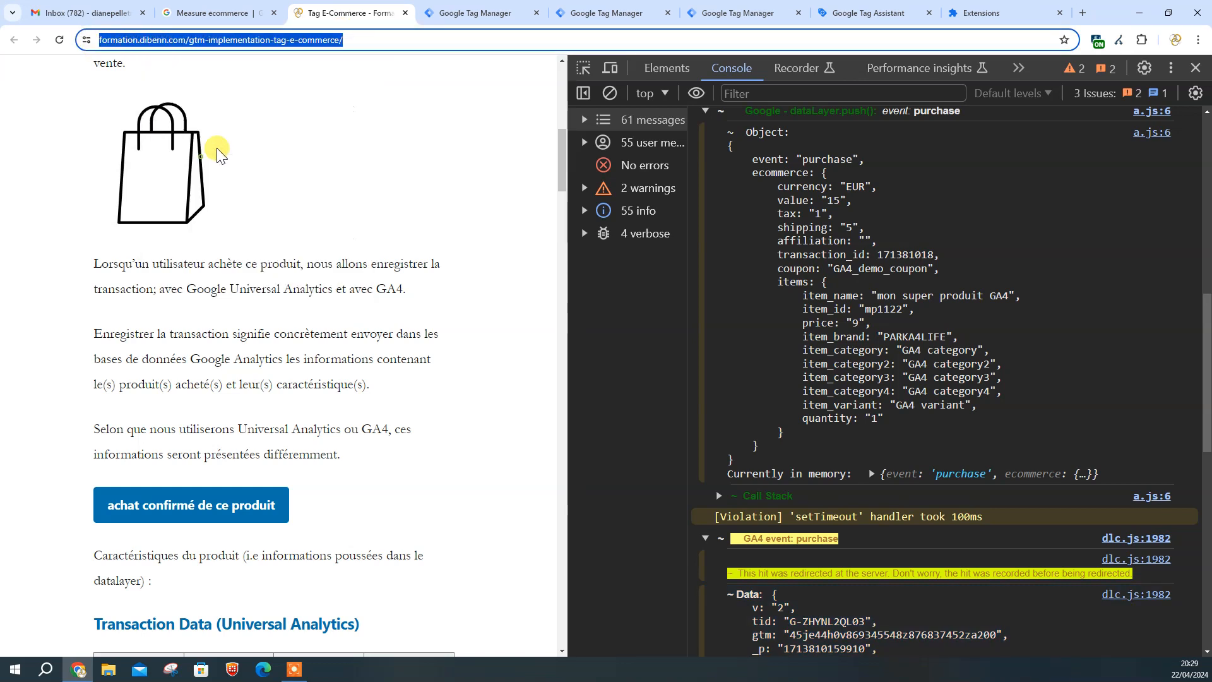
Step: Close the Tag E-Commerce page and the remaining Google Tag Manager pages, keeping Tag Assistant open
{"action": "left_click", "coordinate": [405, 13]}
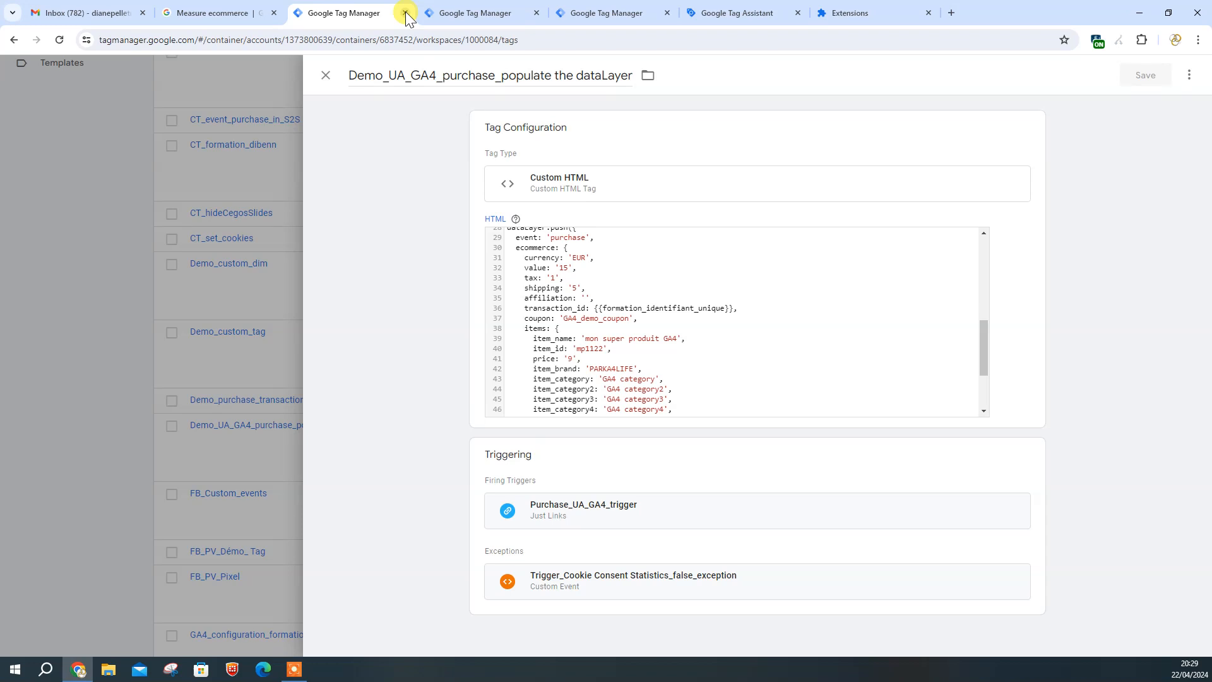
{"action": "left_click", "coordinate": [405, 12]}
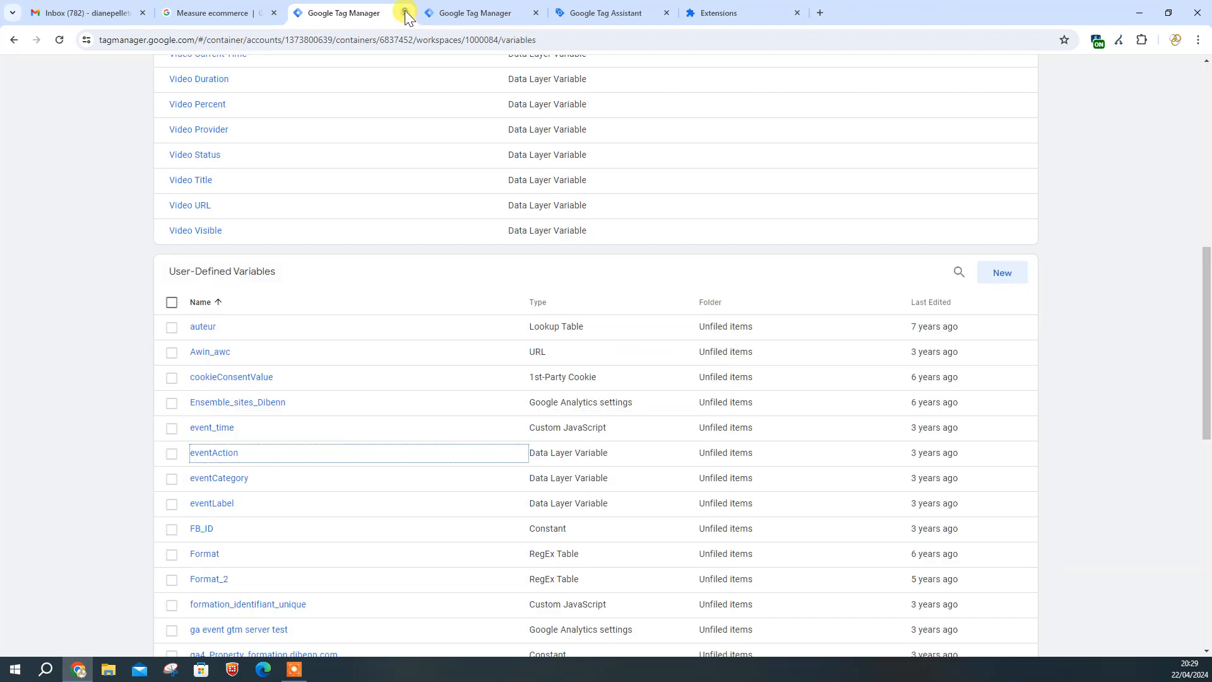
{"action": "left_click", "coordinate": [405, 12]}
{"action": "left_click", "coordinate": [405, 13]}
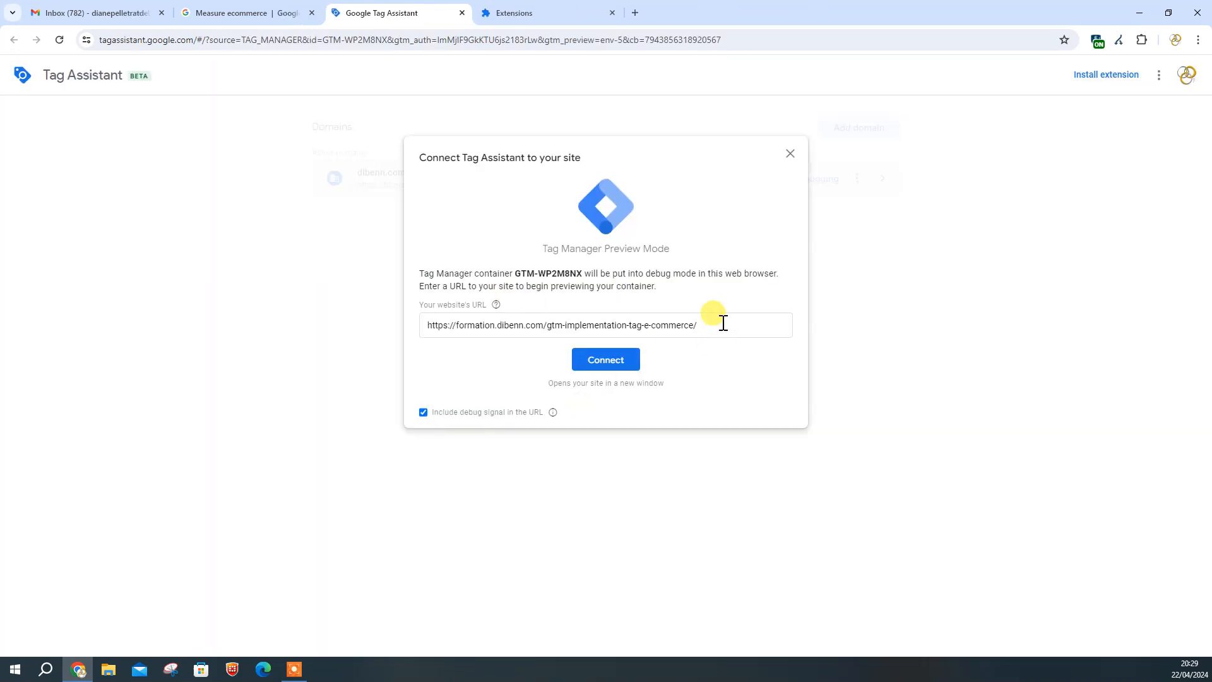
{"action": "left_click_drag", "start_coordinate": [699, 325], "coordinate": [392, 306]}
{"action": "key", "text": "Right"}
{"action": "key", "text": "Return"}
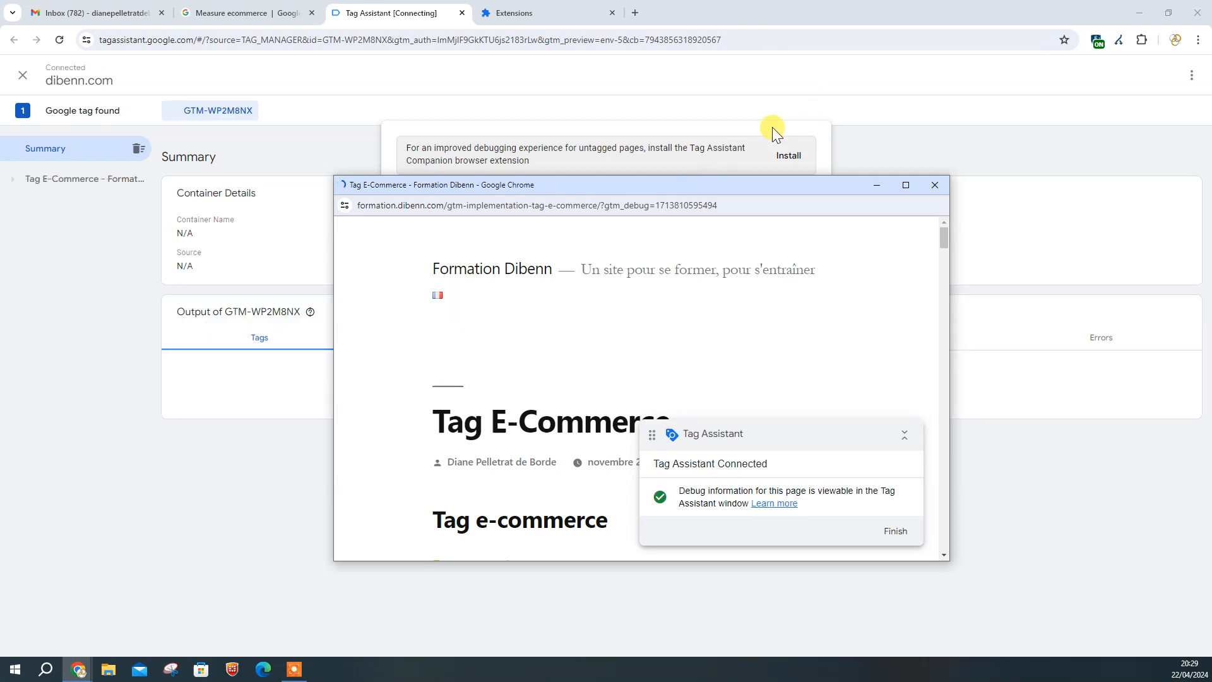
Step: Detach Tag Assistant into its own window, minimize the mailbox window, and place the previewed site beside Tag Assistant
{"action": "left_click", "coordinate": [1168, 13]}
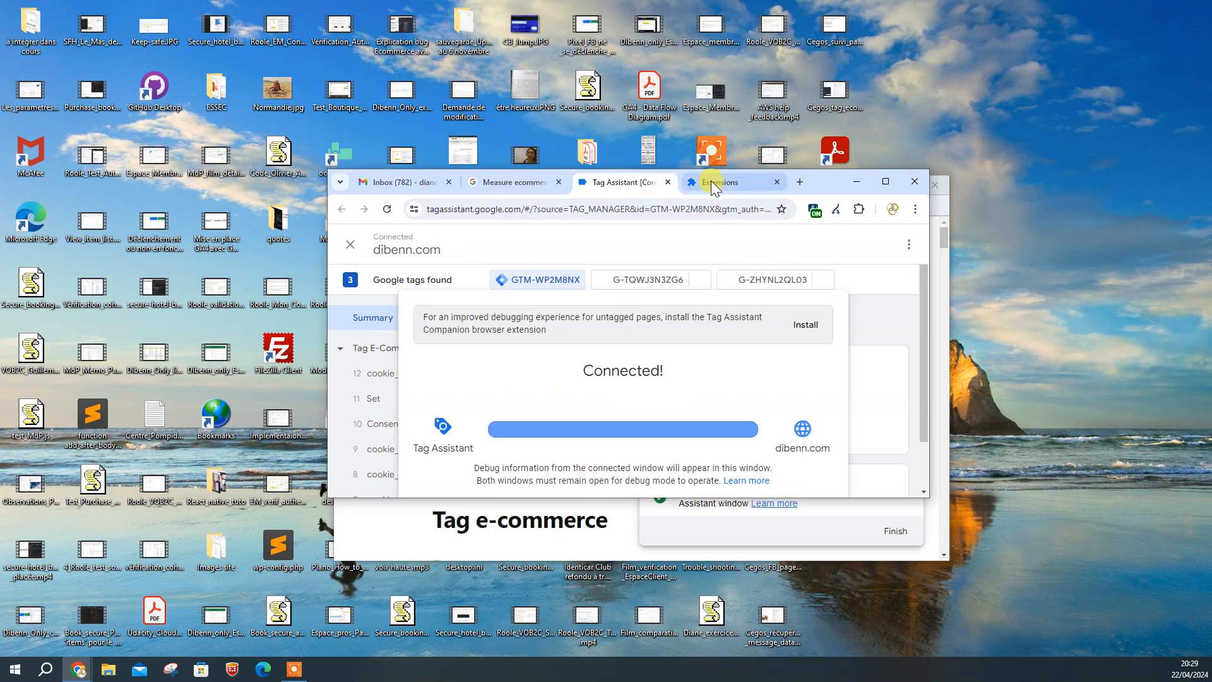
{"action": "left_click_drag", "start_coordinate": [628, 185], "coordinate": [63, 29]}
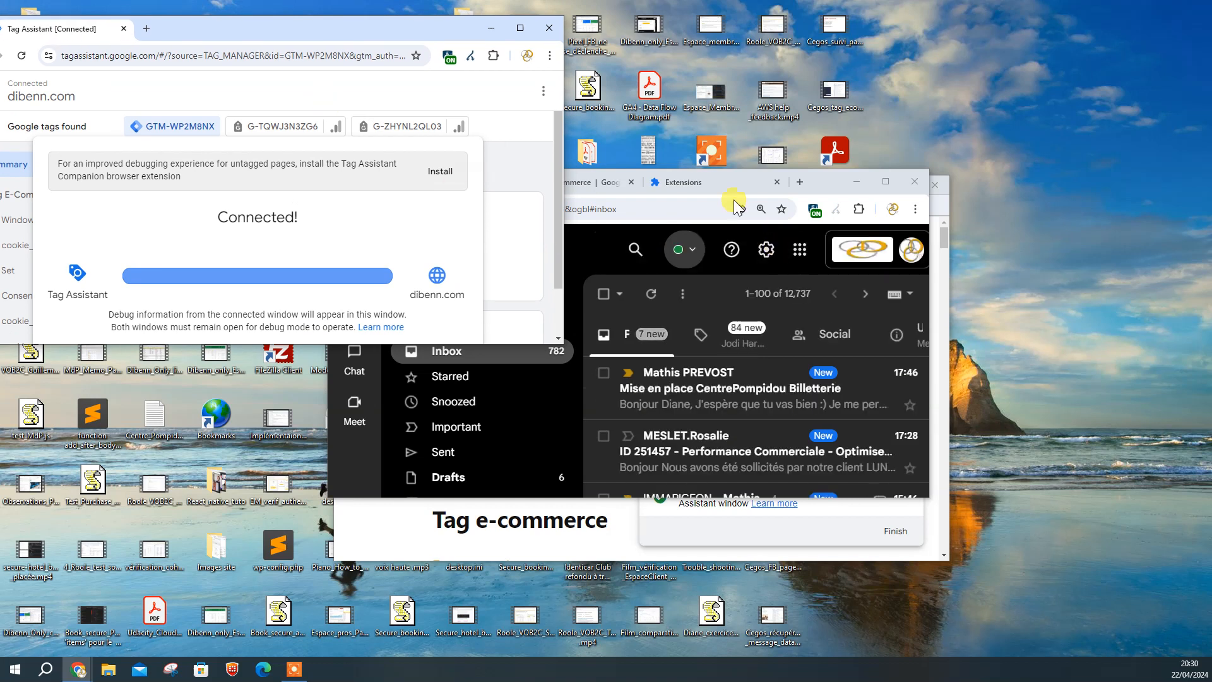
{"action": "left_click", "coordinate": [831, 178]}
{"action": "left_click_drag", "start_coordinate": [863, 182], "coordinate": [1073, 2]}
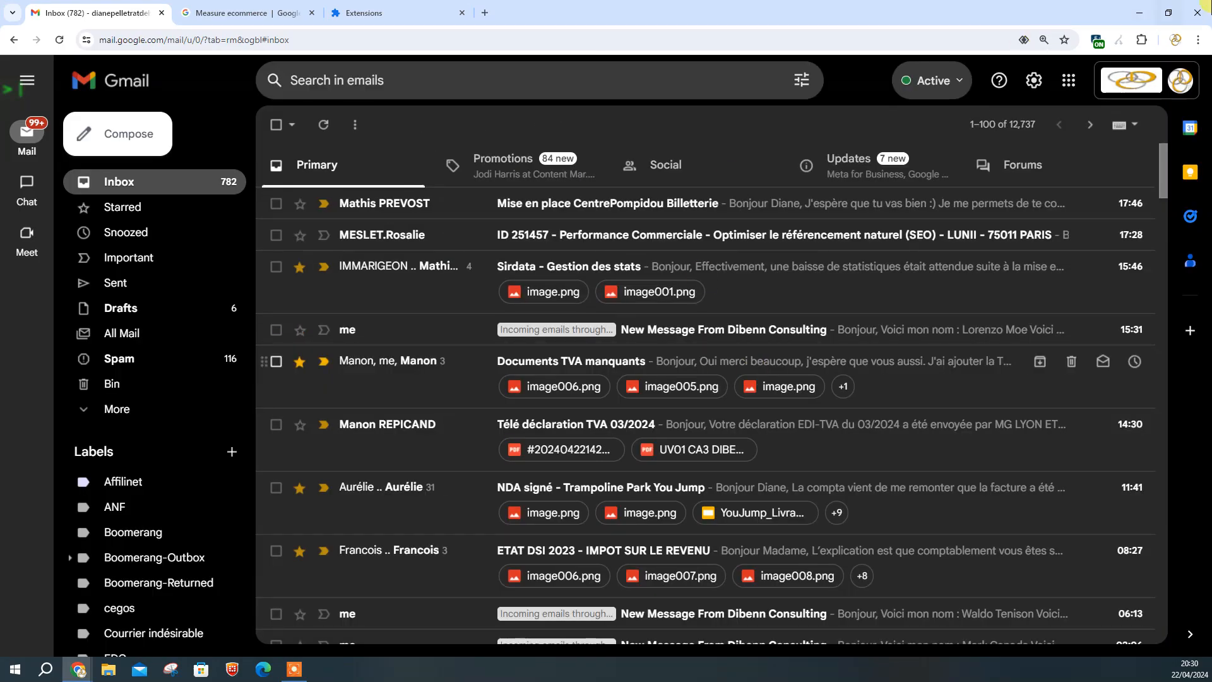
{"action": "left_click", "coordinate": [1128, 14]}
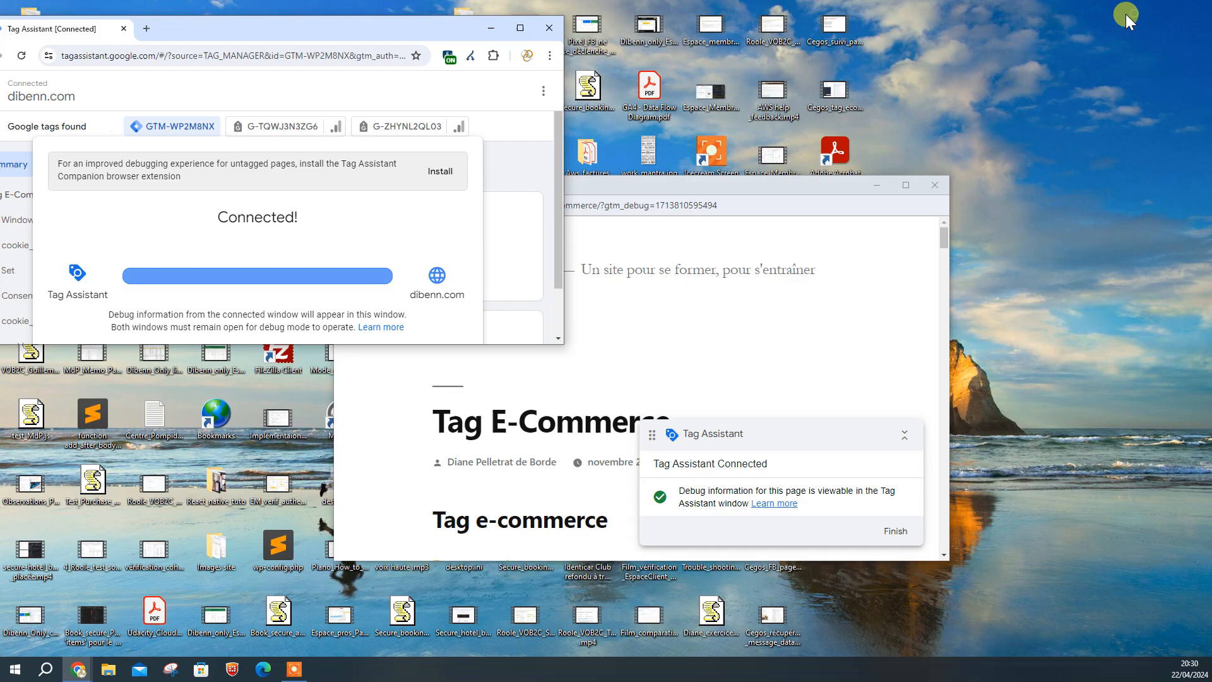
{"action": "left_click", "coordinate": [727, 349]}
{"action": "left_click_drag", "start_coordinate": [657, 183], "coordinate": [894, 22]}
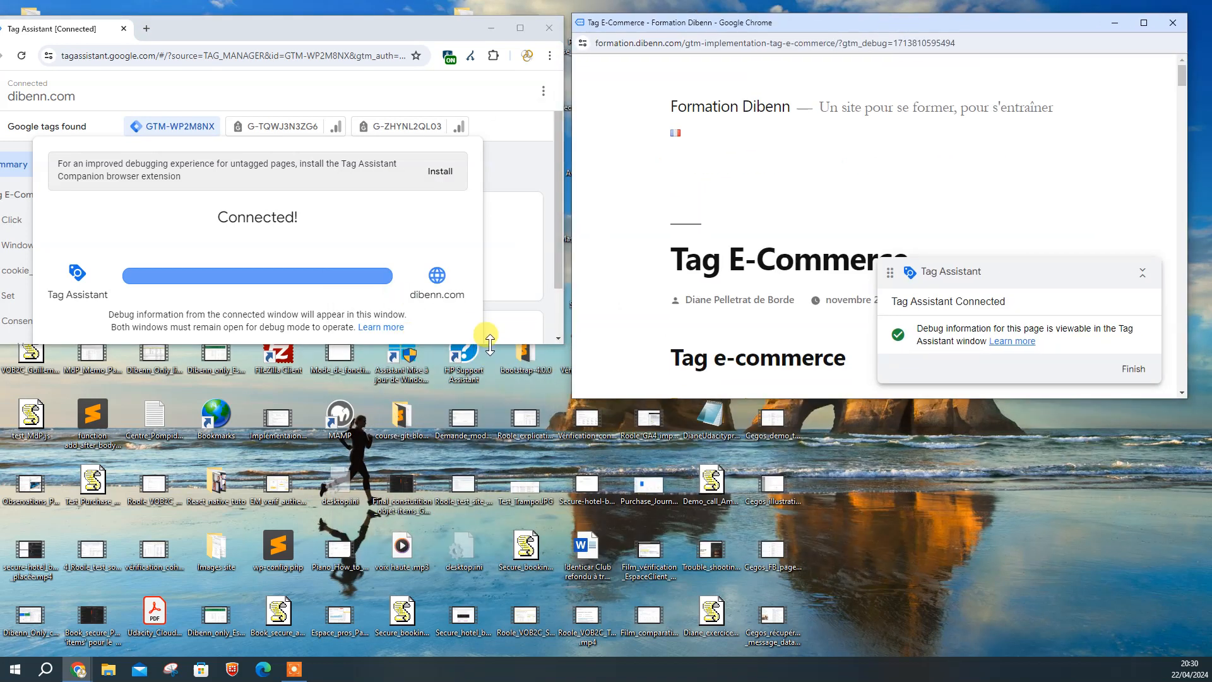
Step: Stretch the Tag Assistant and site windows to full height, show the container's data layer, and collapse the site's debug badge
{"action": "double_click", "coordinate": [490, 344]}
{"action": "left_click", "coordinate": [265, 342]}
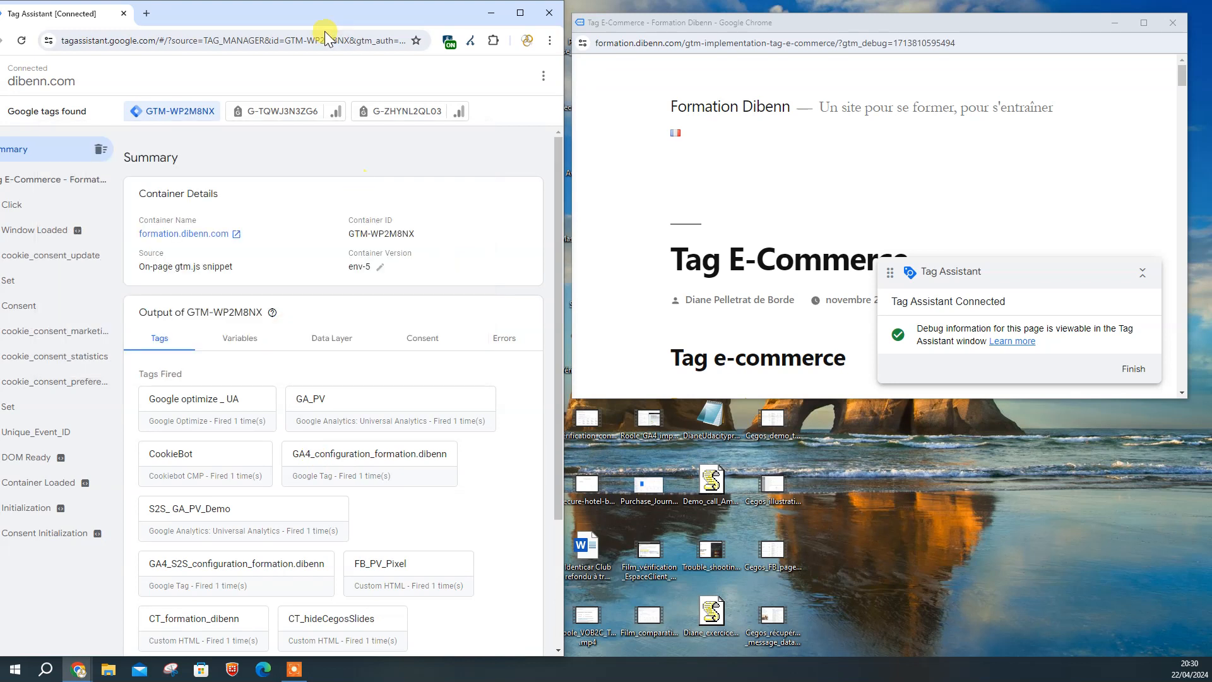
{"action": "left_click_drag", "start_coordinate": [338, 18], "coordinate": [376, 17]}
{"action": "left_click", "coordinate": [374, 342]}
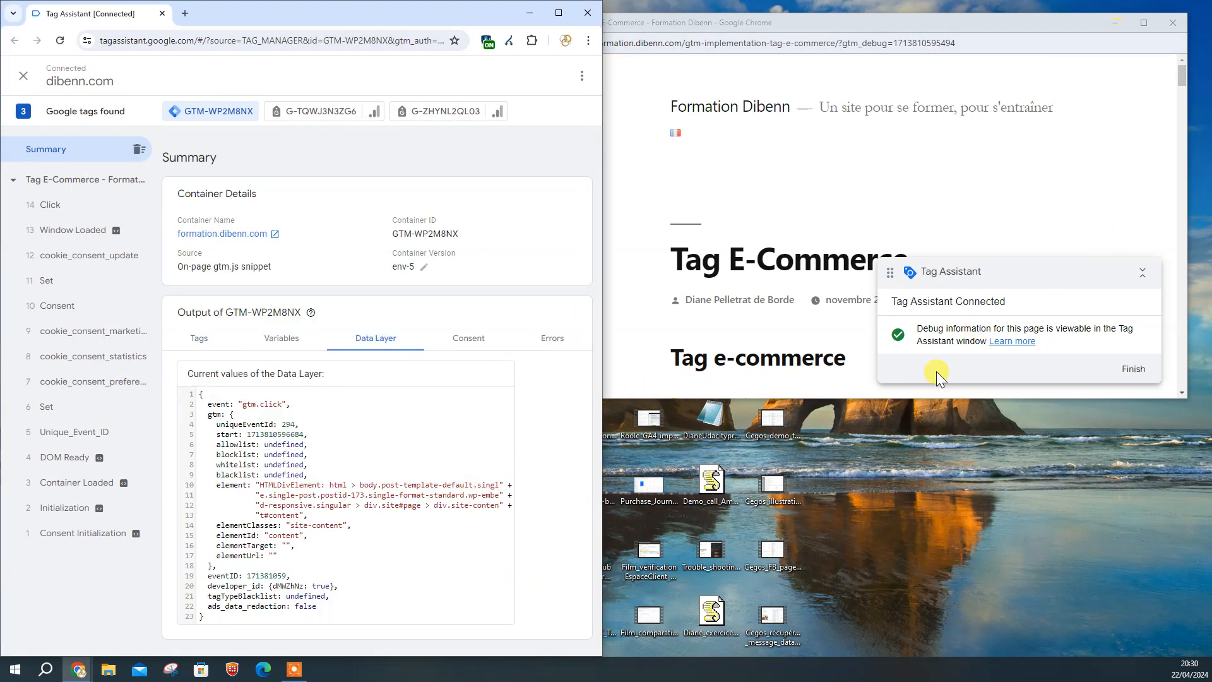
{"action": "double_click", "coordinate": [862, 398]}
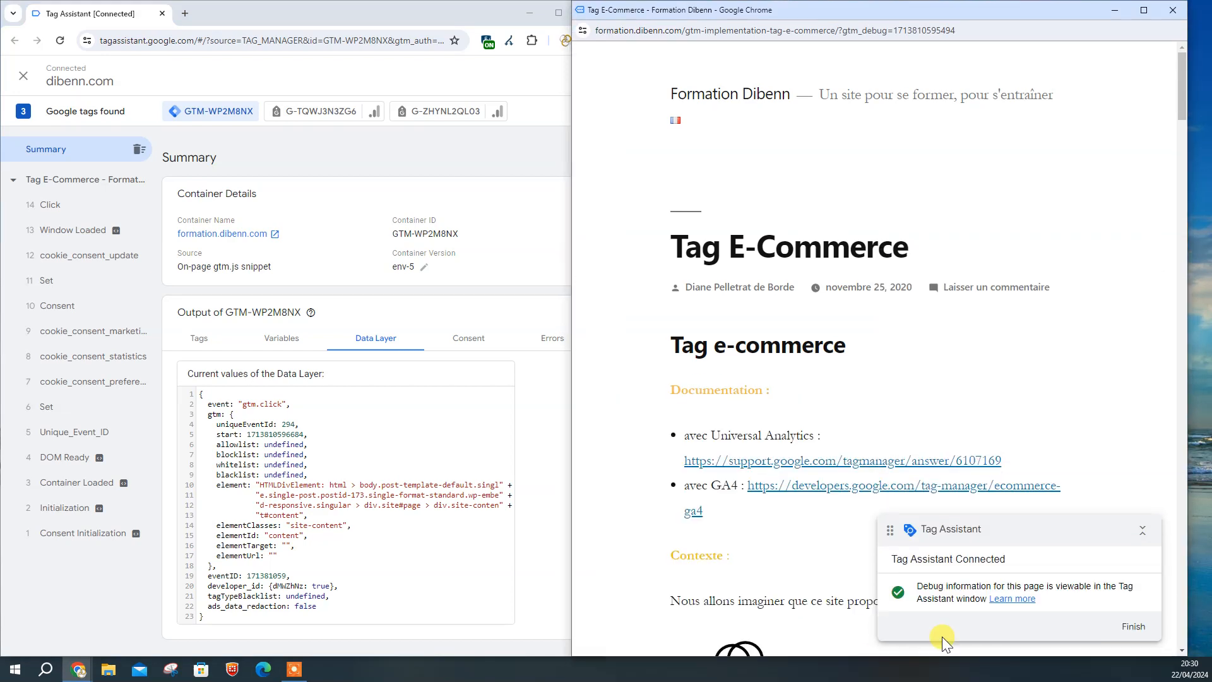
{"action": "left_click", "coordinate": [1151, 542]}
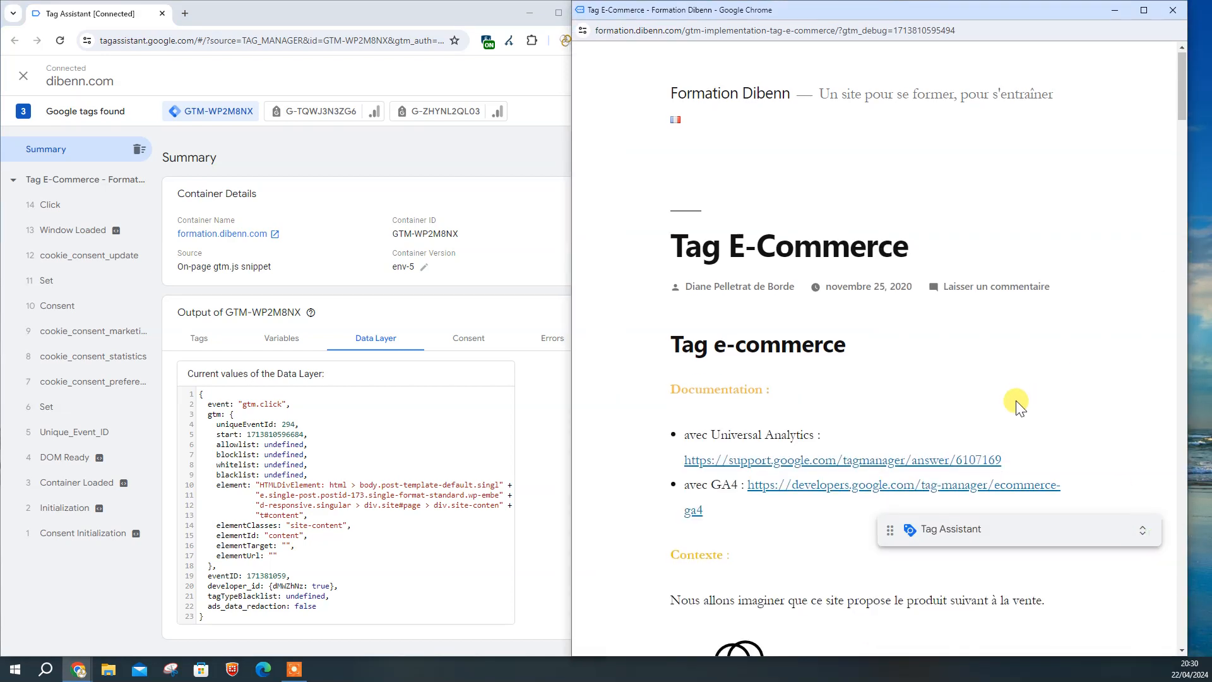
Step: Simulate a purchase with "achat confirmé de ce produit" on the previewed e-commerce page
{"action": "scroll", "coordinate": [1016, 401], "scroll_direction": "down", "scroll_amount": 12}
{"action": "scroll", "coordinate": [896, 386], "scroll_direction": "down", "scroll_amount": 1}
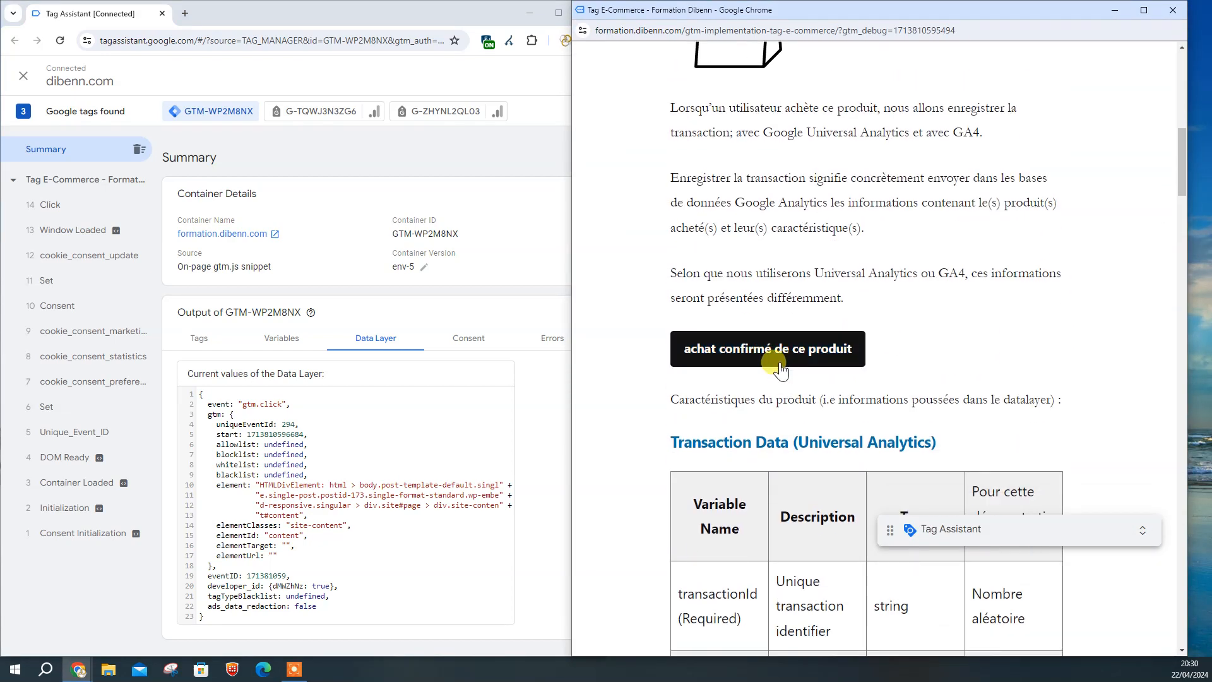
{"action": "left_click", "coordinate": [794, 365]}
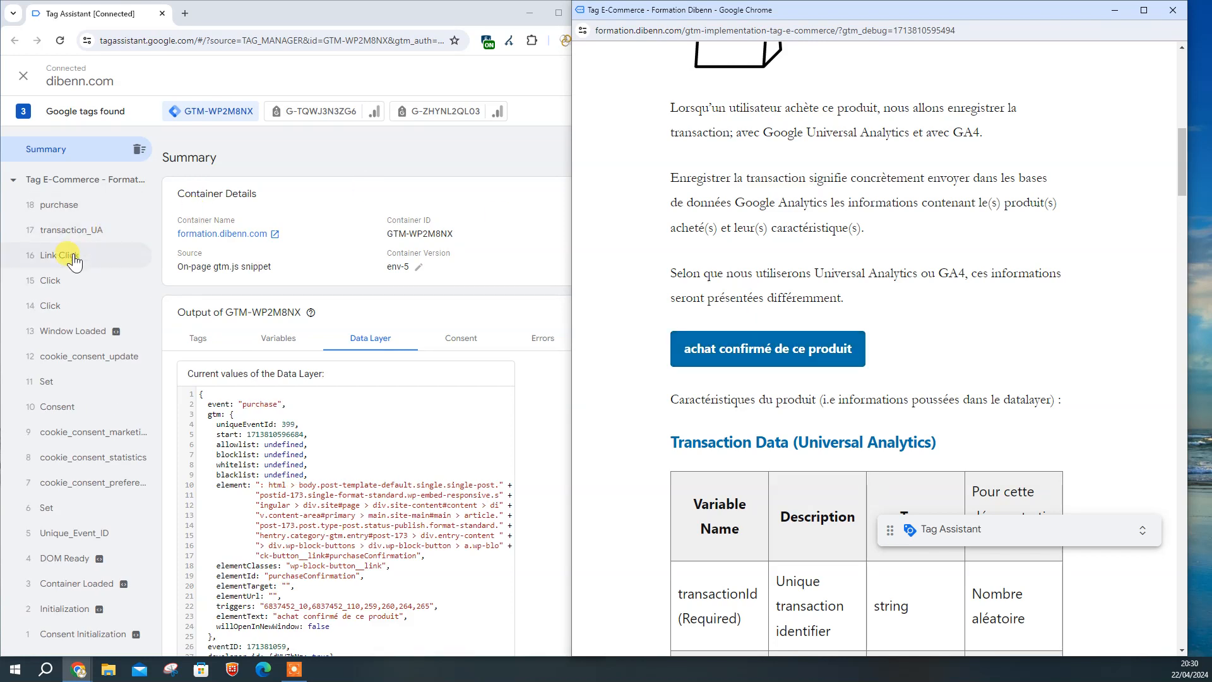
Step: Examine the Link Click event's fired tag Demo_UA_GA4_purchase_populate the dataLayer, and close its details
{"action": "left_click", "coordinate": [73, 254]}
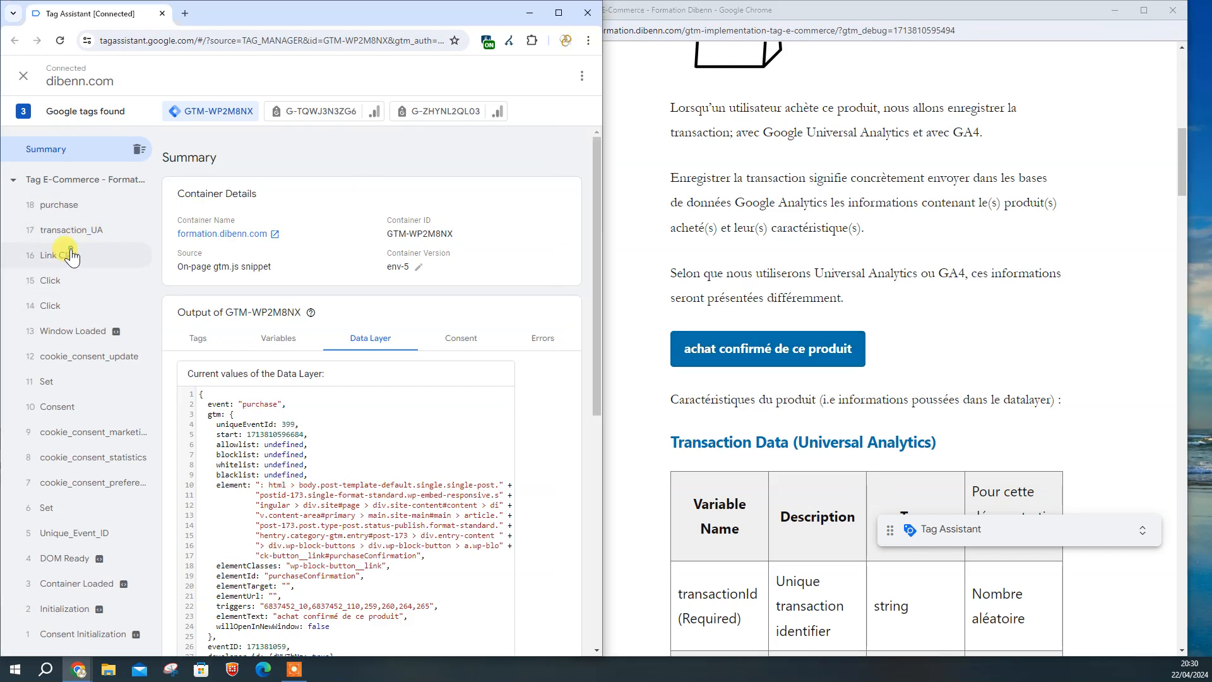
{"action": "scroll", "coordinate": [441, 437], "scroll_direction": "down", "scroll_amount": 1}
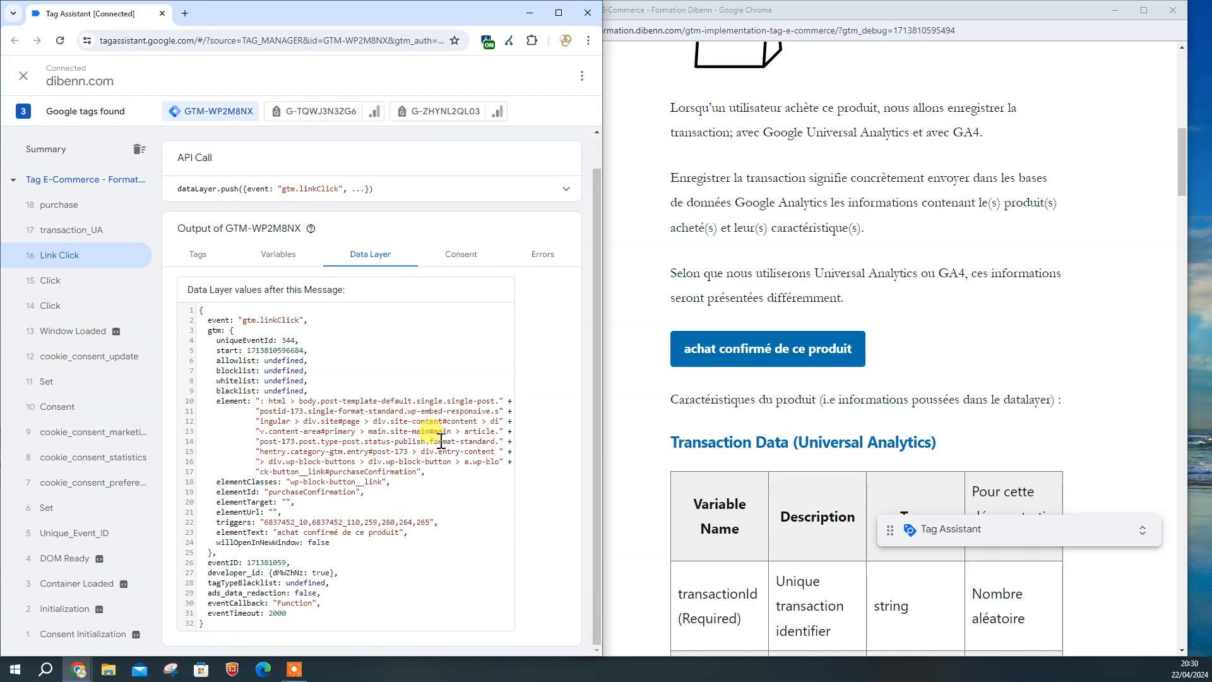
{"action": "left_click", "coordinate": [195, 253]}
{"action": "left_click", "coordinate": [320, 352]}
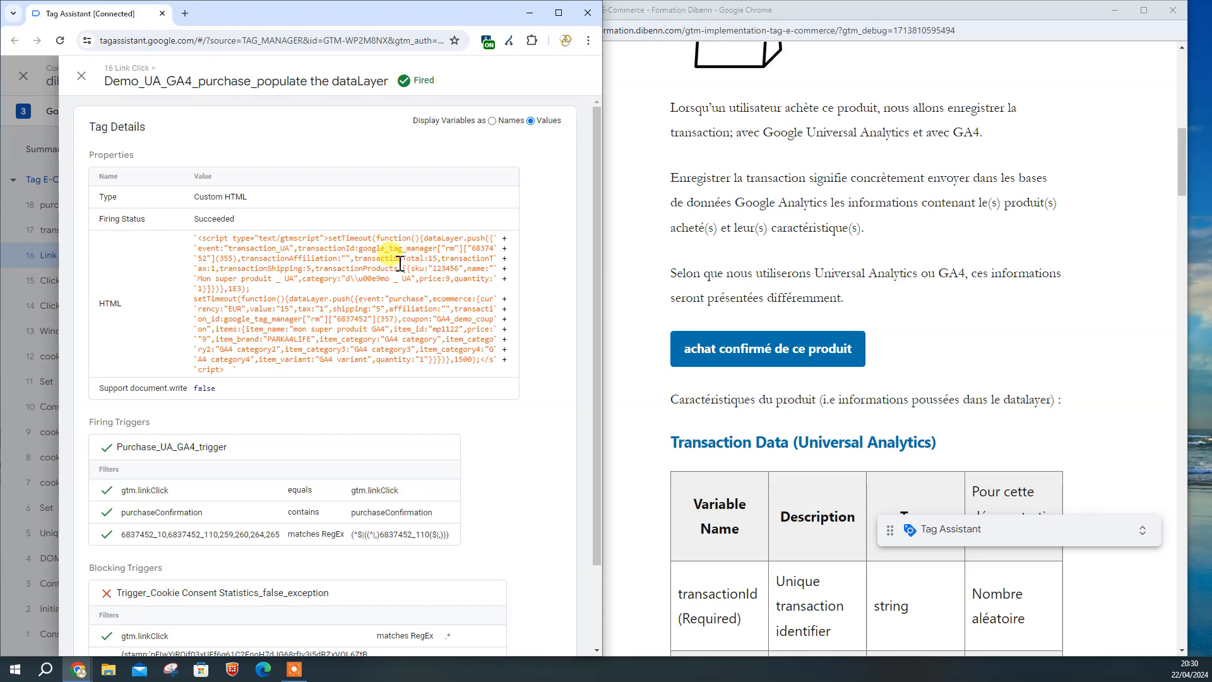
{"action": "left_click", "coordinate": [82, 77]}
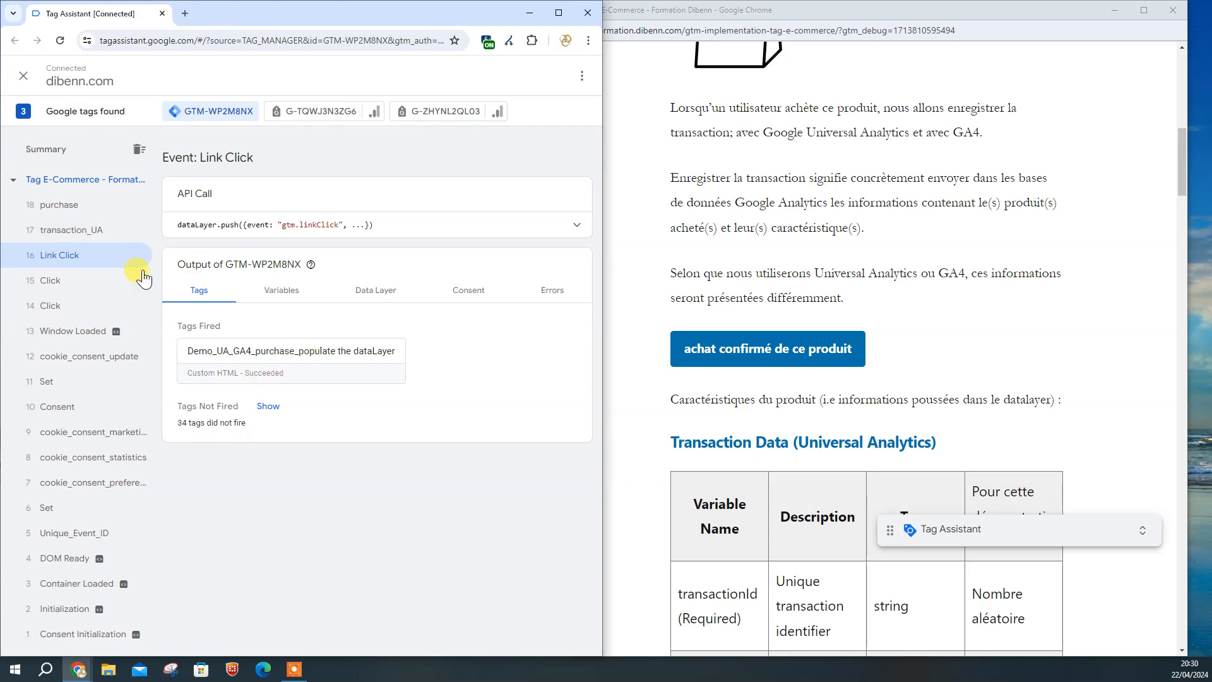
Step: Check the data layer values after the Link Click and transaction_UA events
{"action": "left_click", "coordinate": [363, 292]}
{"action": "scroll", "coordinate": [438, 420], "scroll_direction": "down", "scroll_amount": 1}
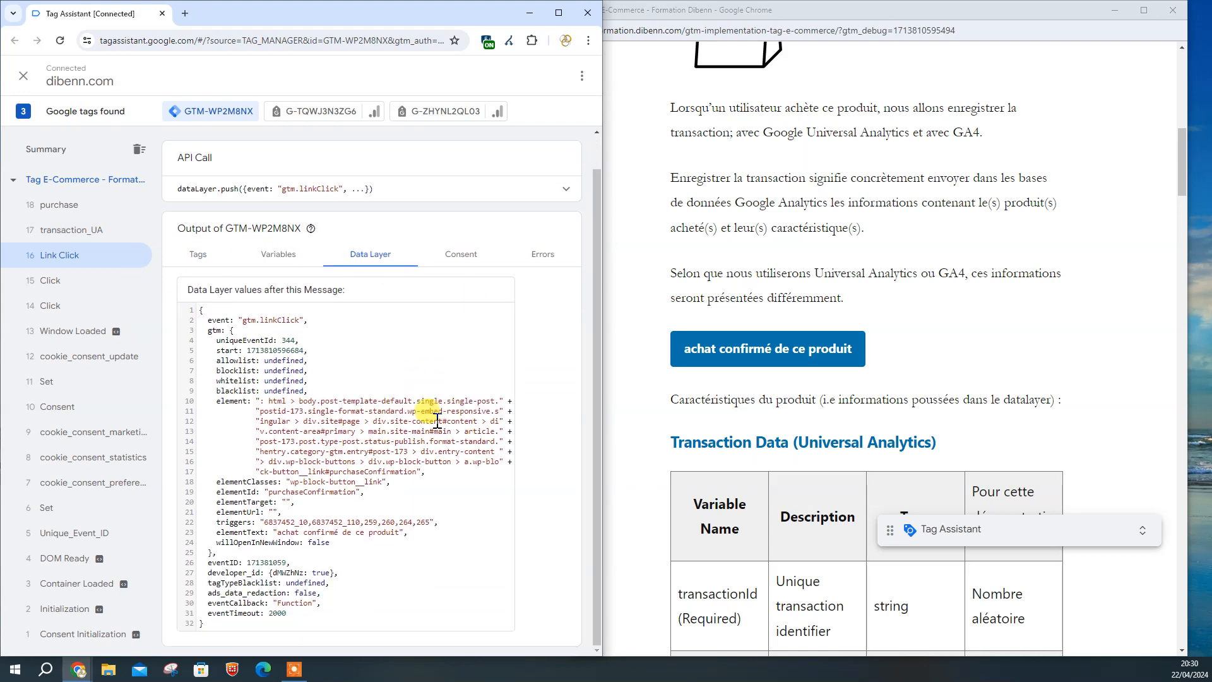
{"action": "scroll", "coordinate": [436, 420], "scroll_direction": "up", "scroll_amount": 1}
{"action": "left_click", "coordinate": [82, 228]}
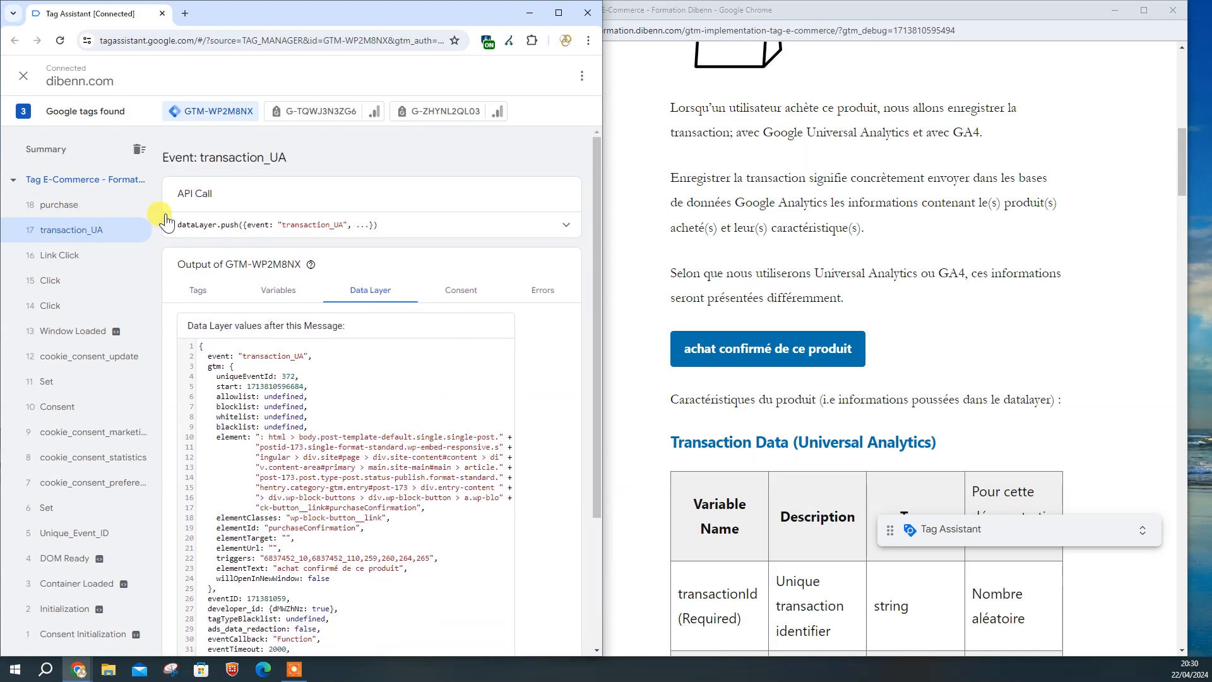
Step: Examine the purchase event's data layer, highlighting its product and ecommerce values and the event name line
{"action": "left_click", "coordinate": [81, 214]}
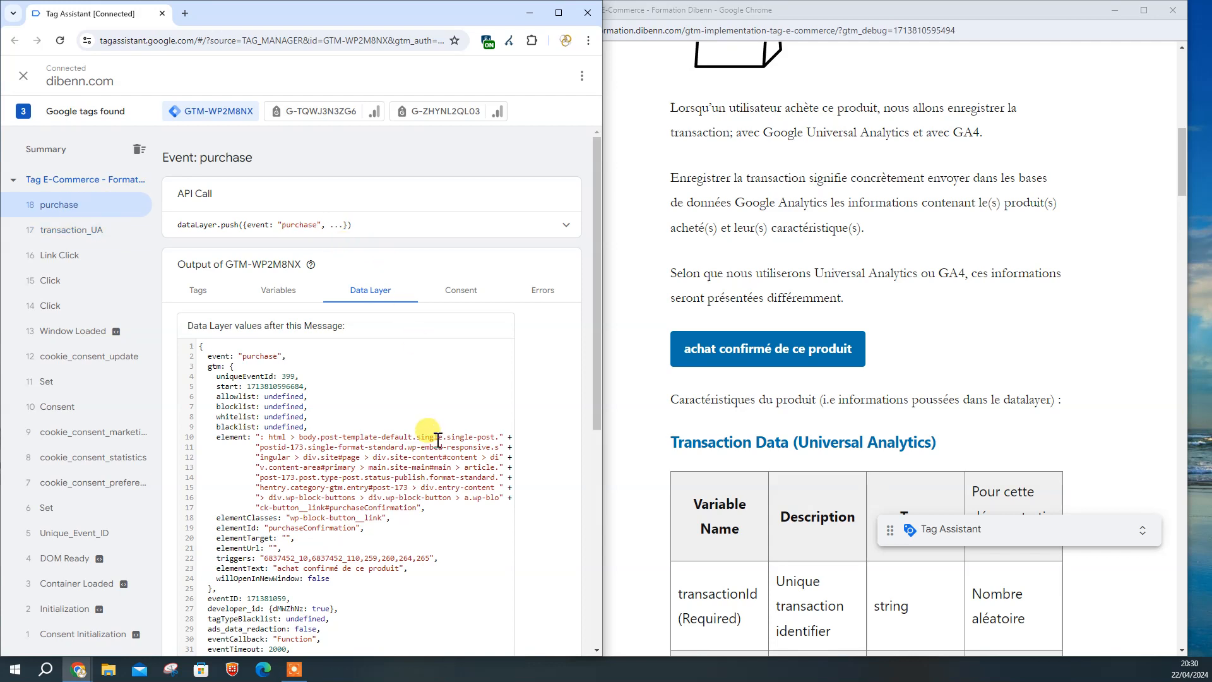
{"action": "scroll", "coordinate": [434, 442], "scroll_direction": "down", "scroll_amount": 5}
{"action": "scroll", "coordinate": [433, 447], "scroll_direction": "down", "scroll_amount": 1}
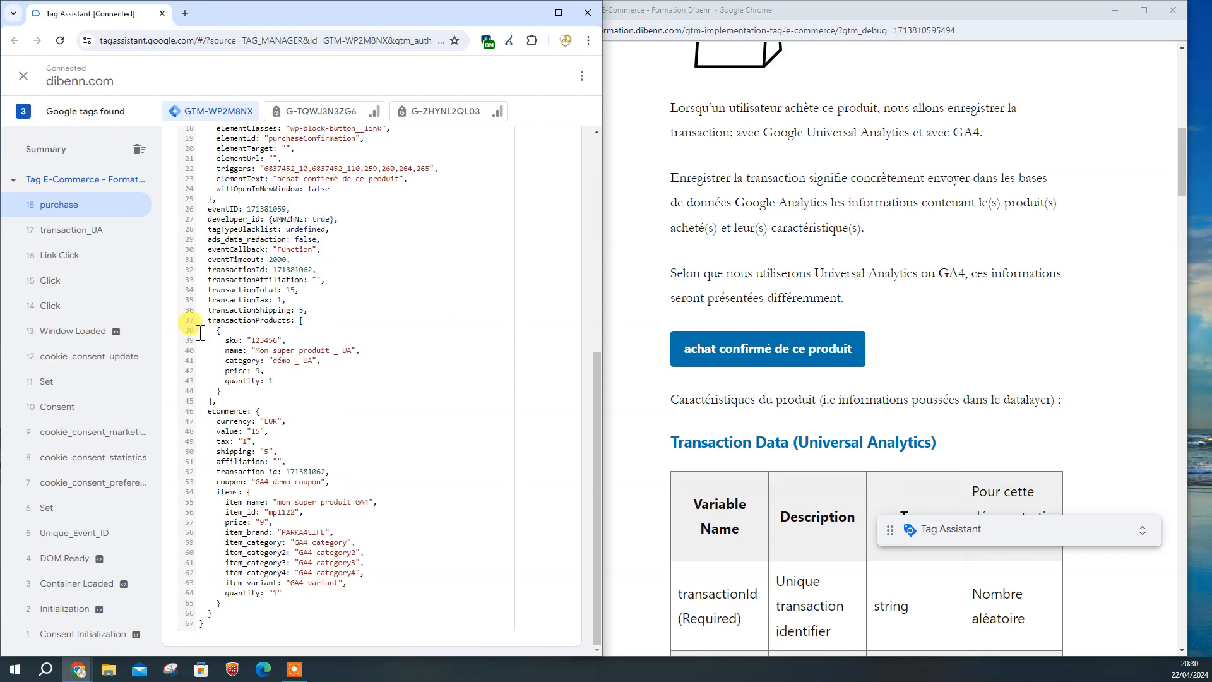
{"action": "left_click_drag", "start_coordinate": [210, 339], "coordinate": [365, 620]}
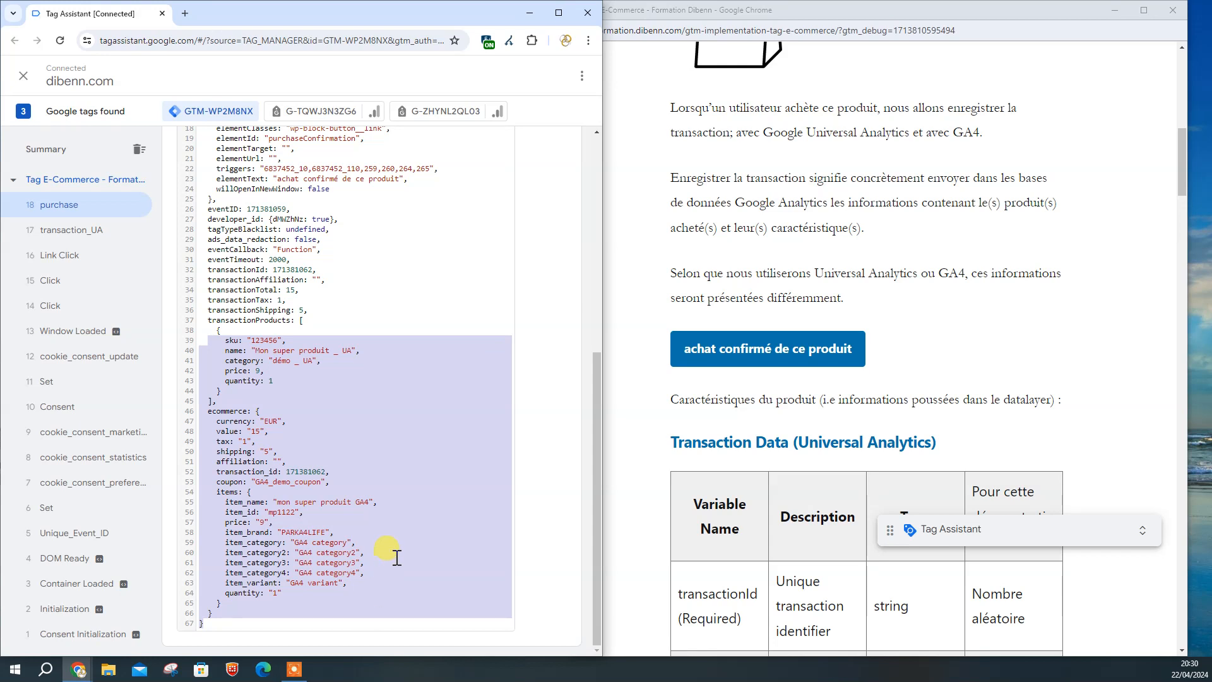
{"action": "scroll", "coordinate": [395, 542], "scroll_direction": "up", "scroll_amount": 5}
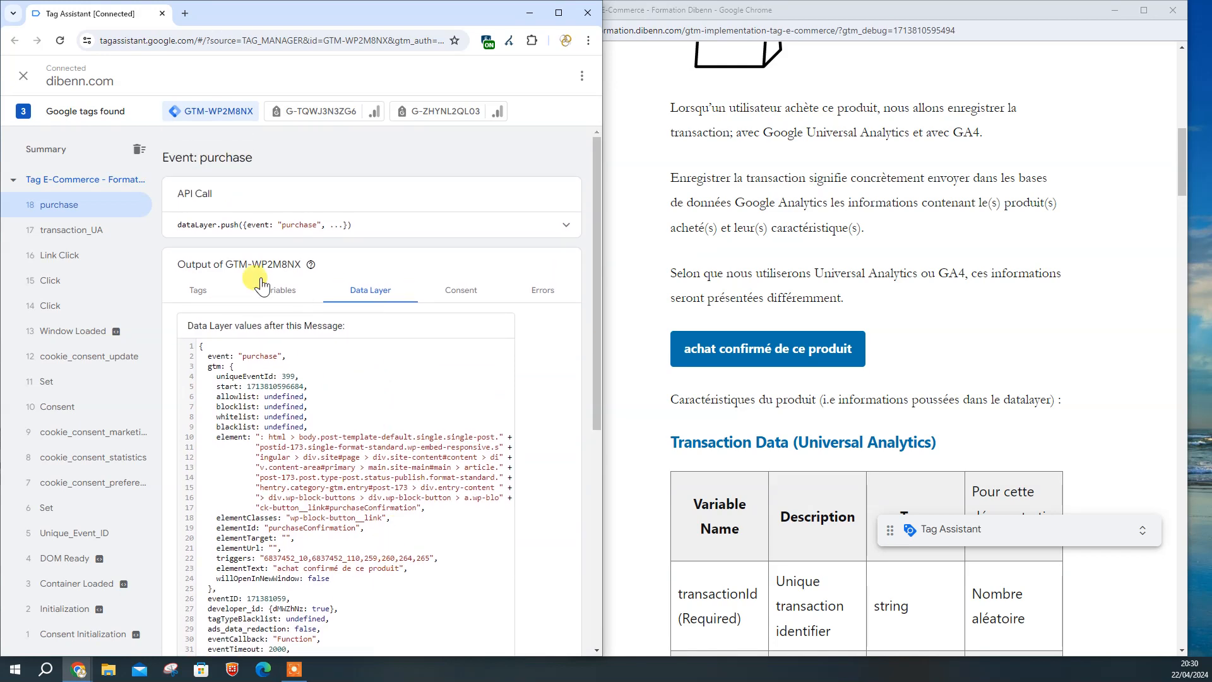
{"action": "left_click_drag", "start_coordinate": [297, 355], "coordinate": [196, 357]}
Step: Examine the GA4_transaction tag fired on the purchase event, including its parameters and triggers, and close its details
{"action": "left_click", "coordinate": [194, 296]}
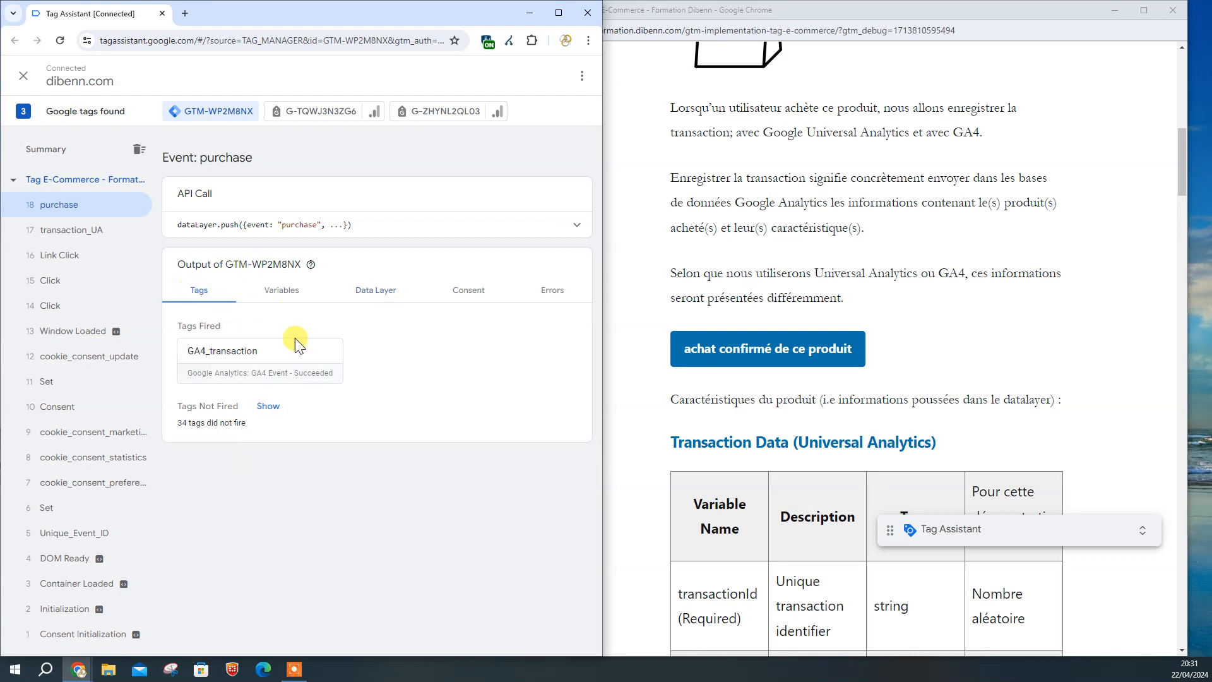
{"action": "left_click", "coordinate": [249, 358]}
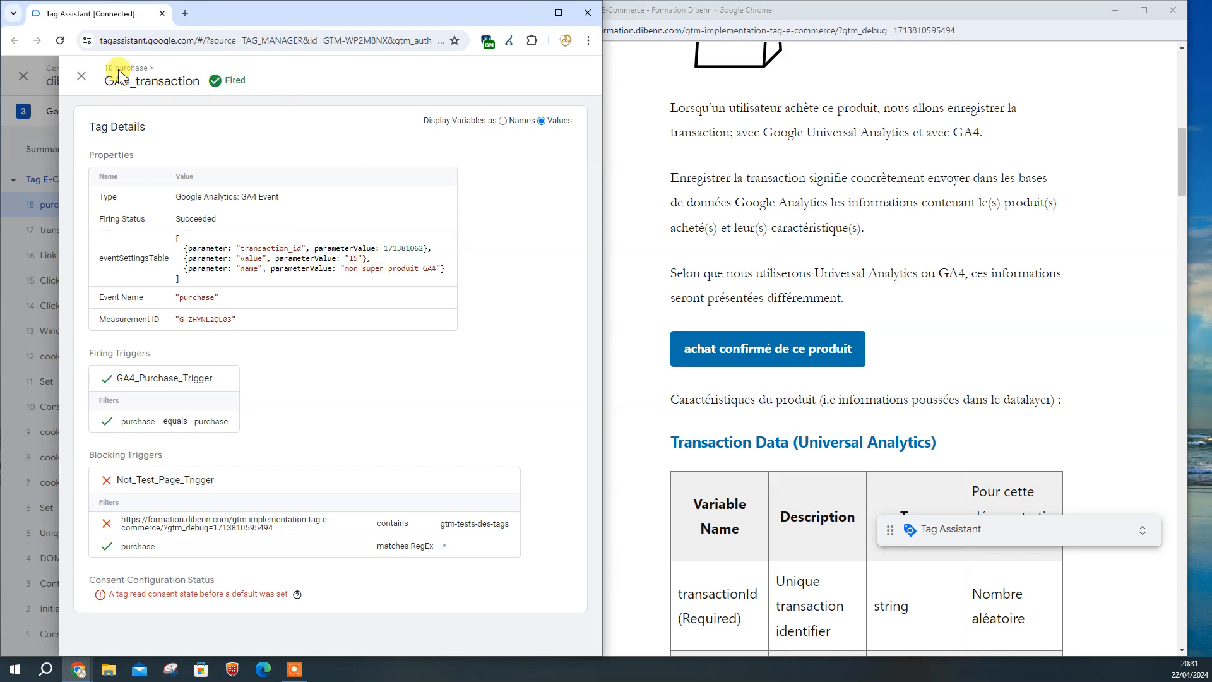
{"action": "left_click", "coordinate": [74, 75]}
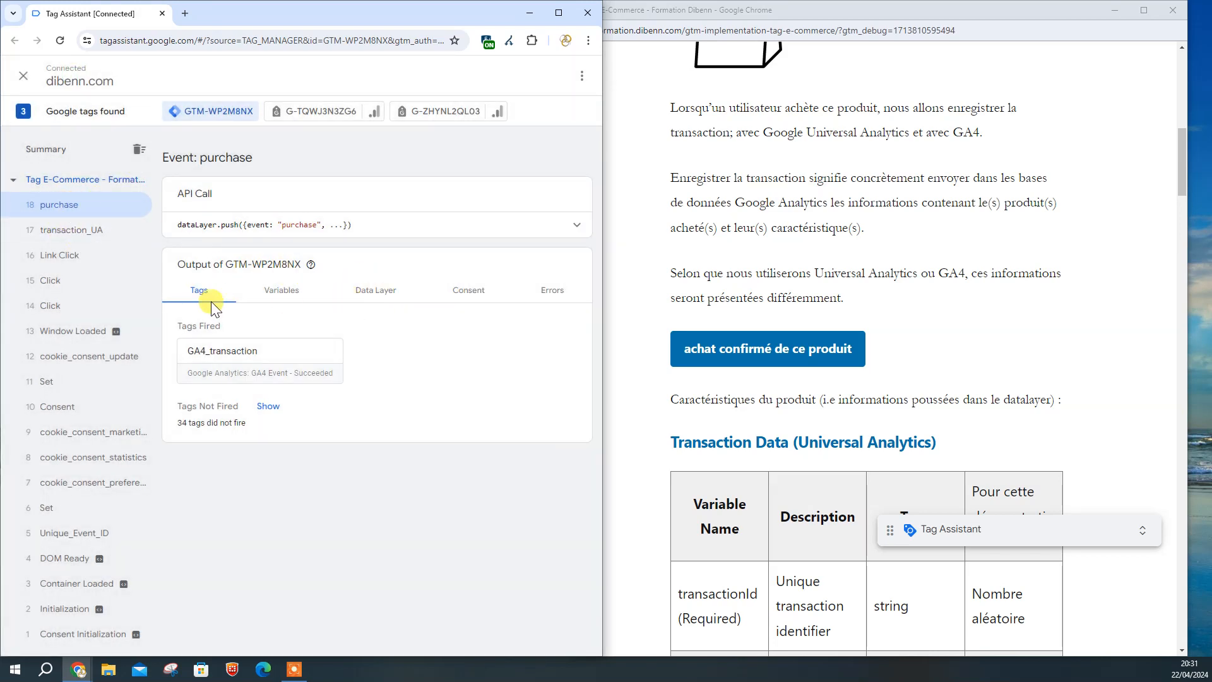
Step: Review the purchase event's data layer again and highlight the ecommerce block
{"action": "left_click", "coordinate": [397, 291]}
{"action": "scroll", "coordinate": [429, 373], "scroll_direction": "down", "scroll_amount": 2}
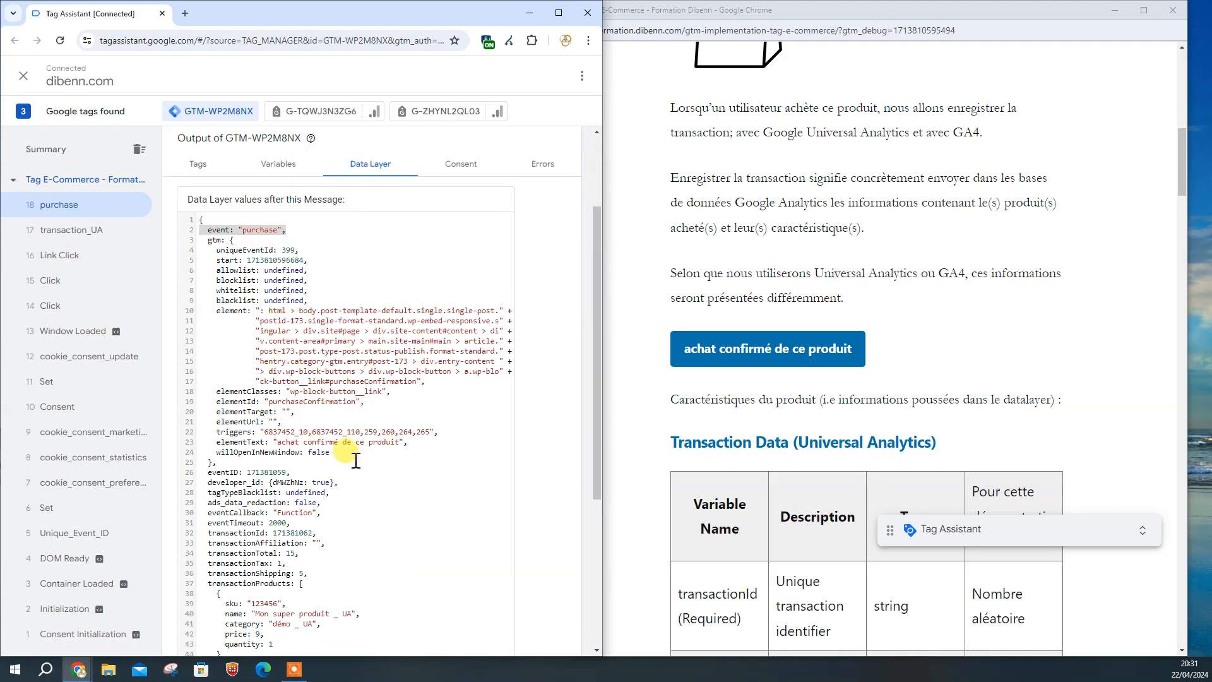
{"action": "scroll", "coordinate": [354, 455], "scroll_direction": "down", "scroll_amount": 4}
{"action": "left_click_drag", "start_coordinate": [208, 411], "coordinate": [358, 592]}
Step: Return to the purchase event's fired tags and reopen the GA4_transaction details
{"action": "left_click", "coordinate": [60, 206]}
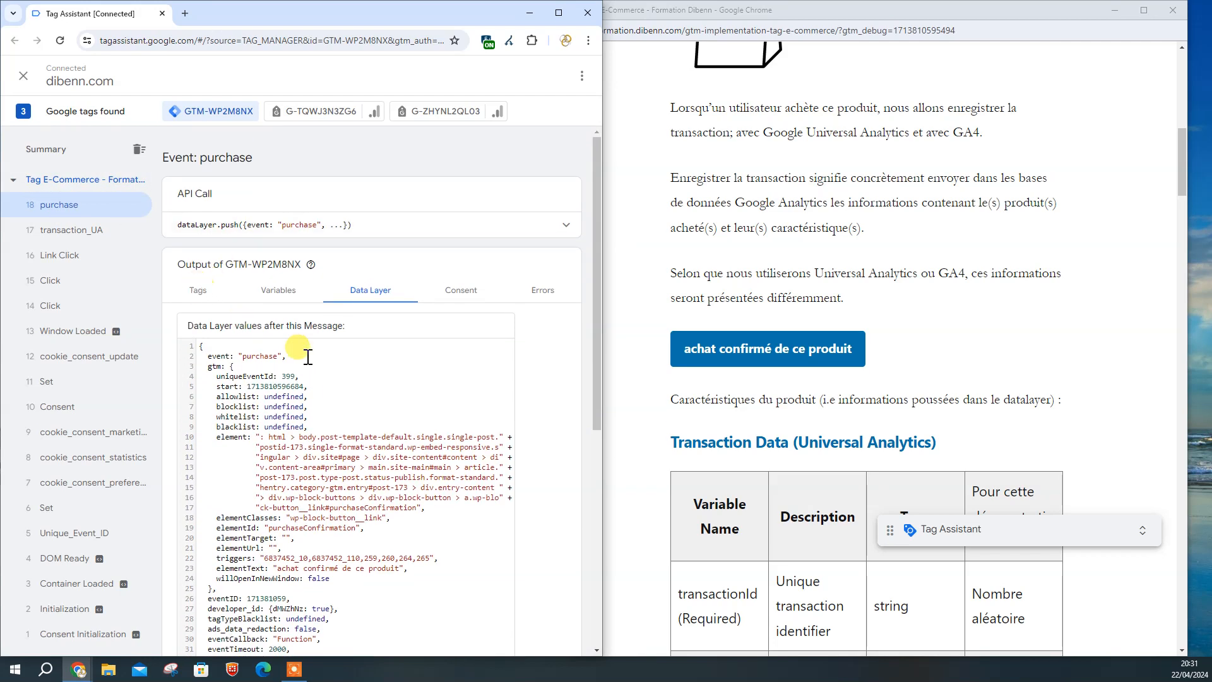
{"action": "left_click", "coordinate": [196, 293]}
{"action": "left_click", "coordinate": [218, 358]}
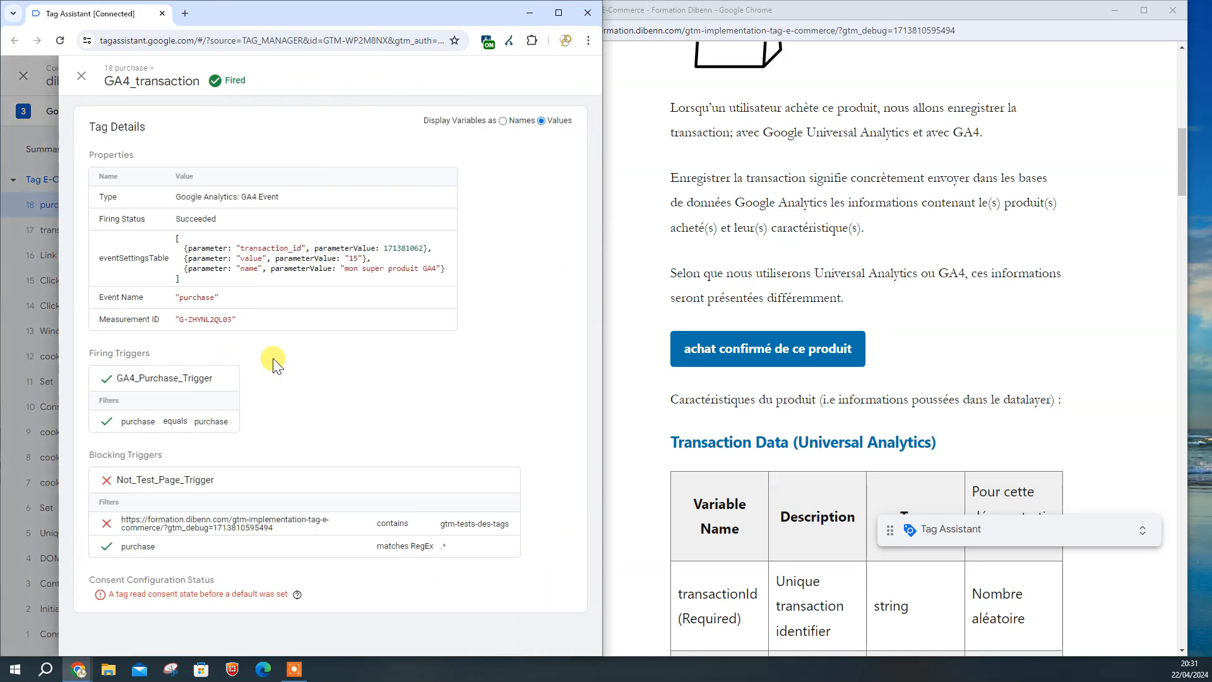